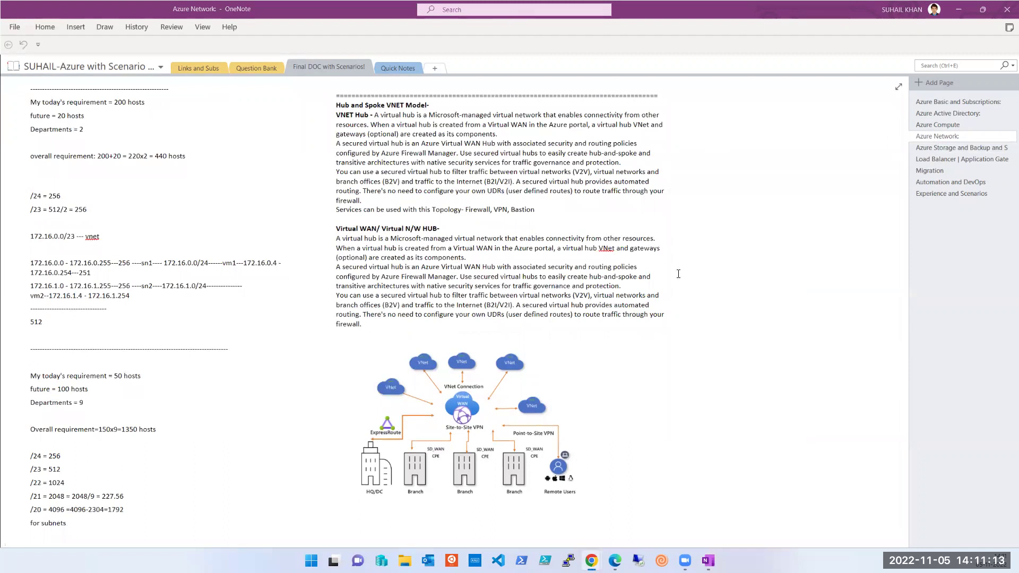
# Open the Azure Storage and Backup and SQL notes page and look through its recovery, backup and data migration sections
pyautogui.click(922, 149)
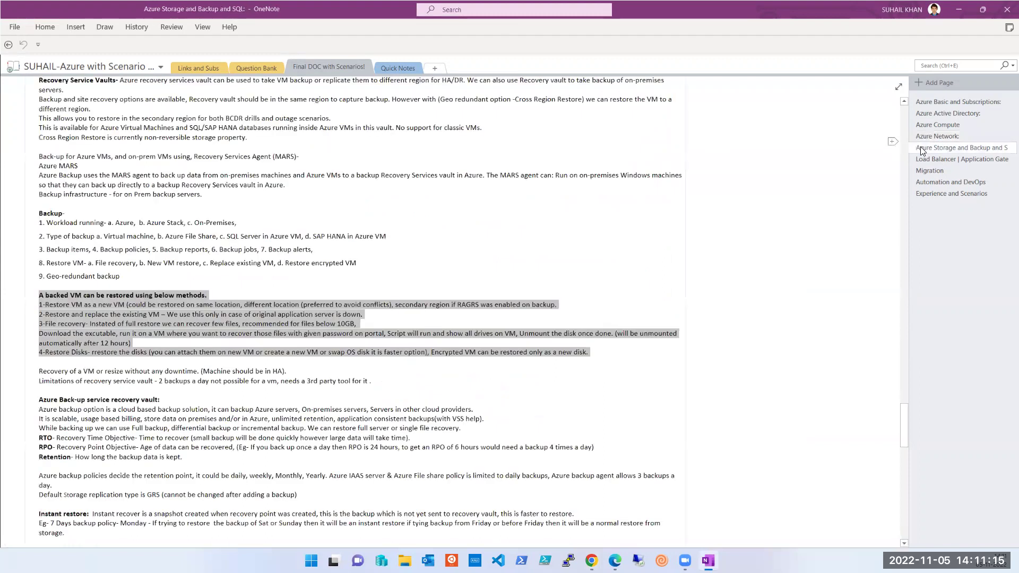
pyautogui.scroll(4, 509, 300)
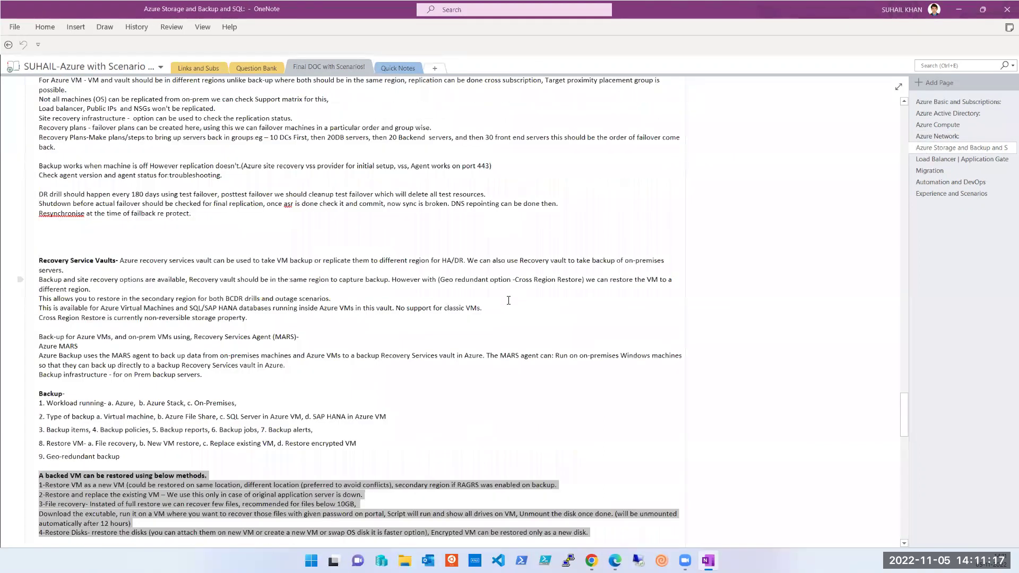
pyautogui.scroll(8, 508, 300)
pyautogui.scroll(6, 508, 300)
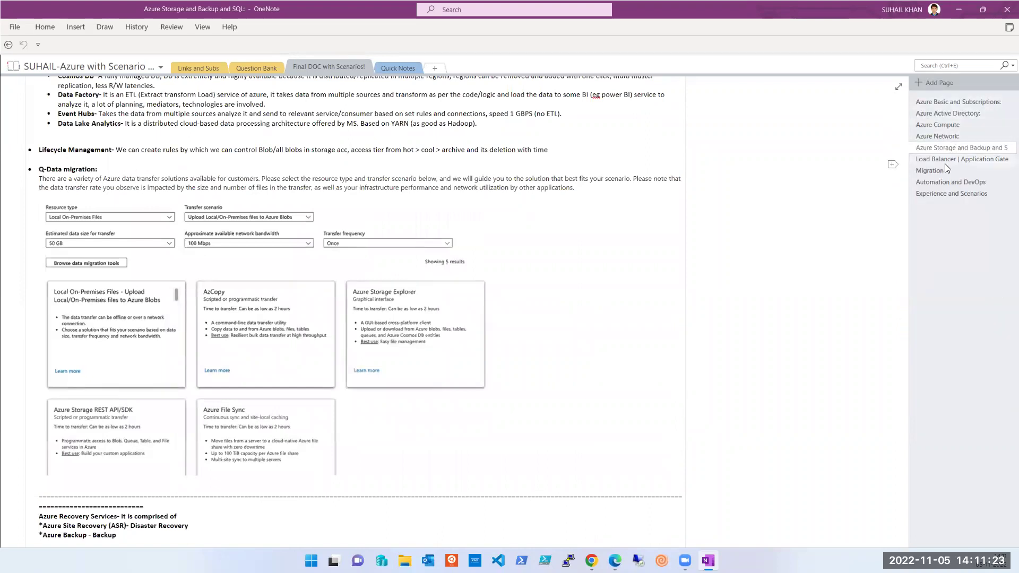
# Open the Load Balancer | Application Gateway notes page containing the comparison with Traffic Manager and Front Door
pyautogui.click(945, 163)
pyautogui.click(944, 160)
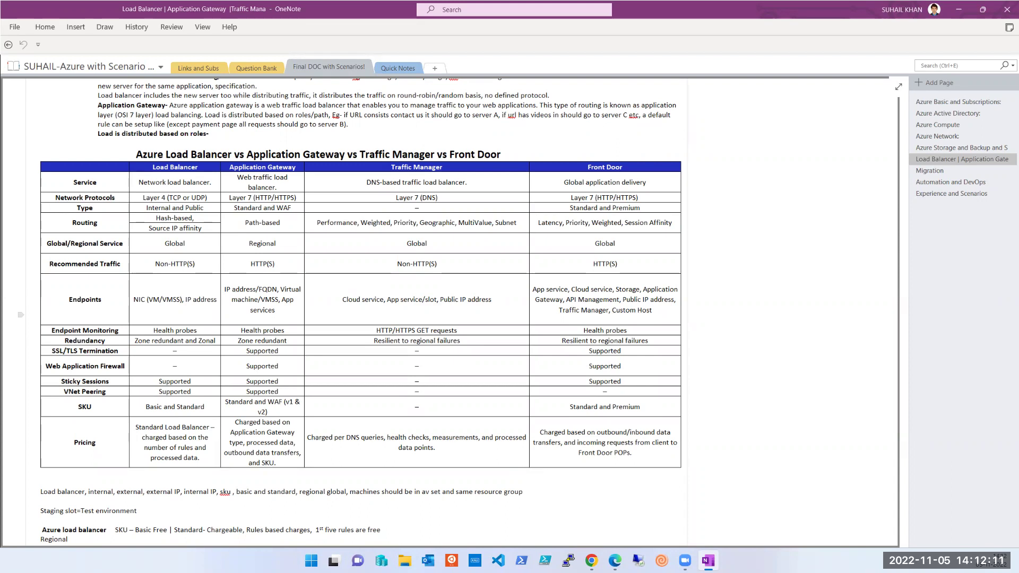
# Switch to the Training Diagram in Visio and examine the load balancer's public IP and its connected machines on Page-1
pyautogui.press('super')
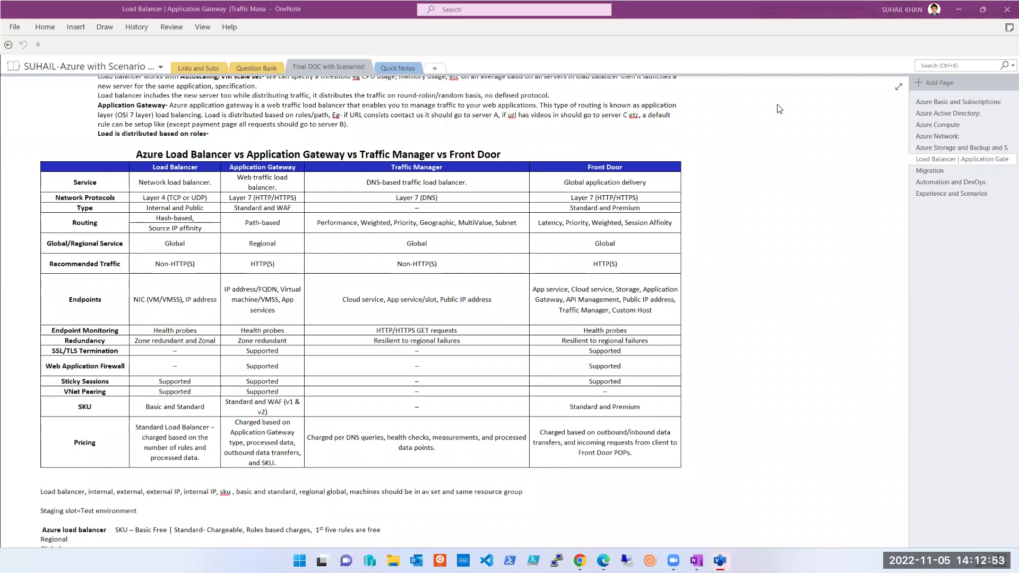
pyautogui.hotkey('alt', 'Tab')
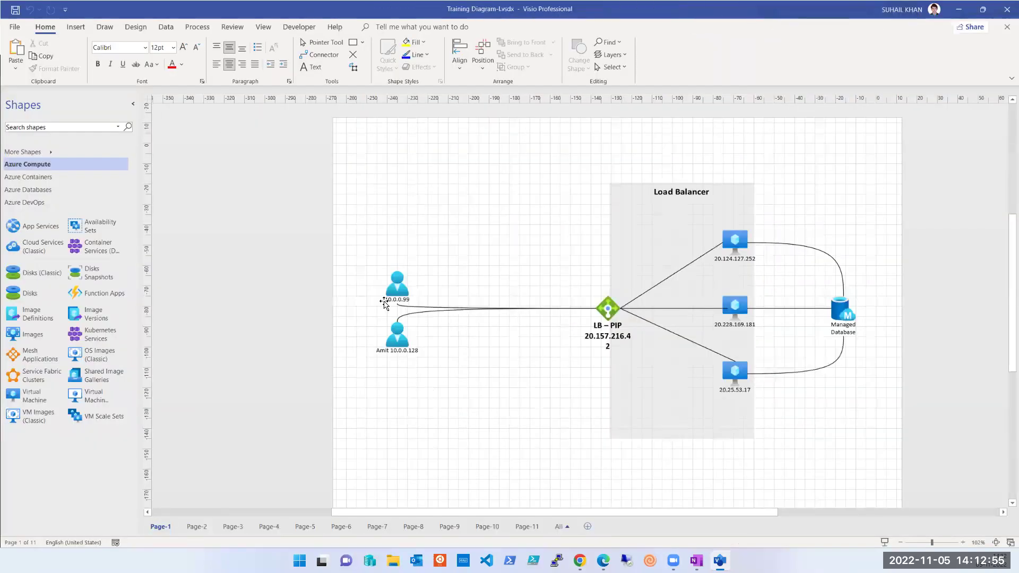
pyautogui.moveTo(607, 333)
pyautogui.write('2')
pyautogui.moveTo(620, 311)
# Switch to the Azure portal in Chrome and open the Virtual machines list
pyautogui.hotkey('alt', 'Tab')
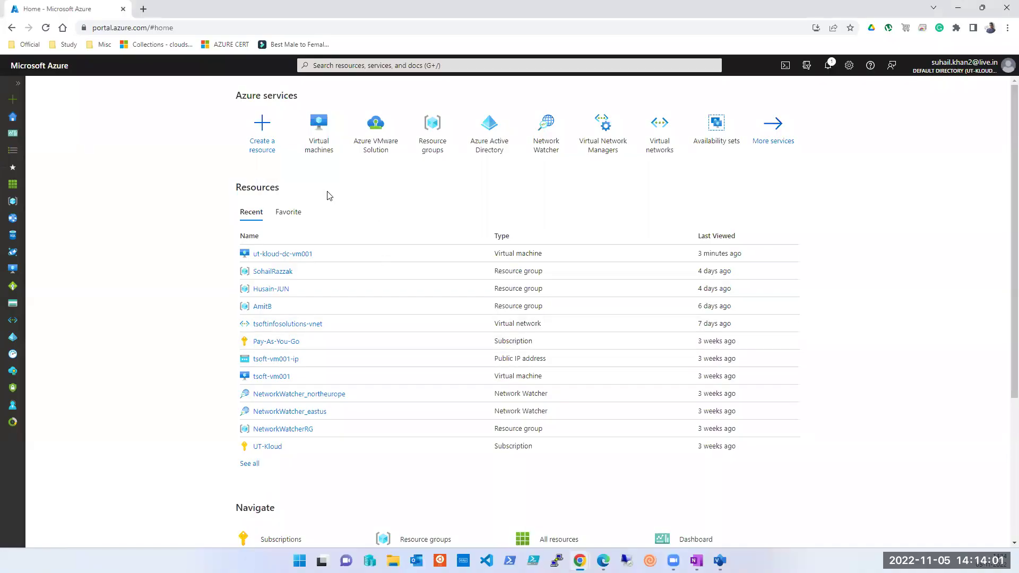
pyautogui.click(364, 66)
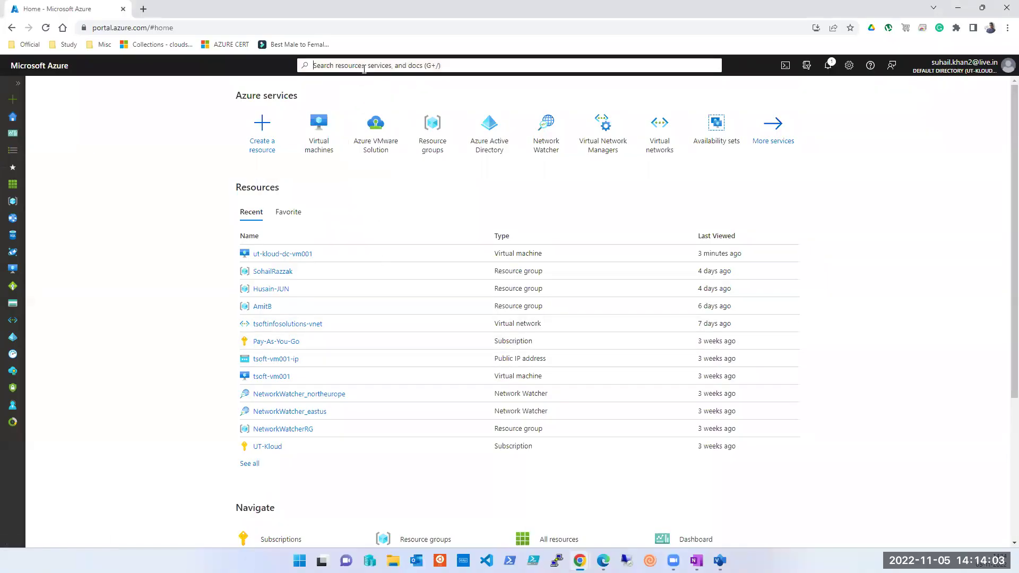
pyautogui.click(341, 224)
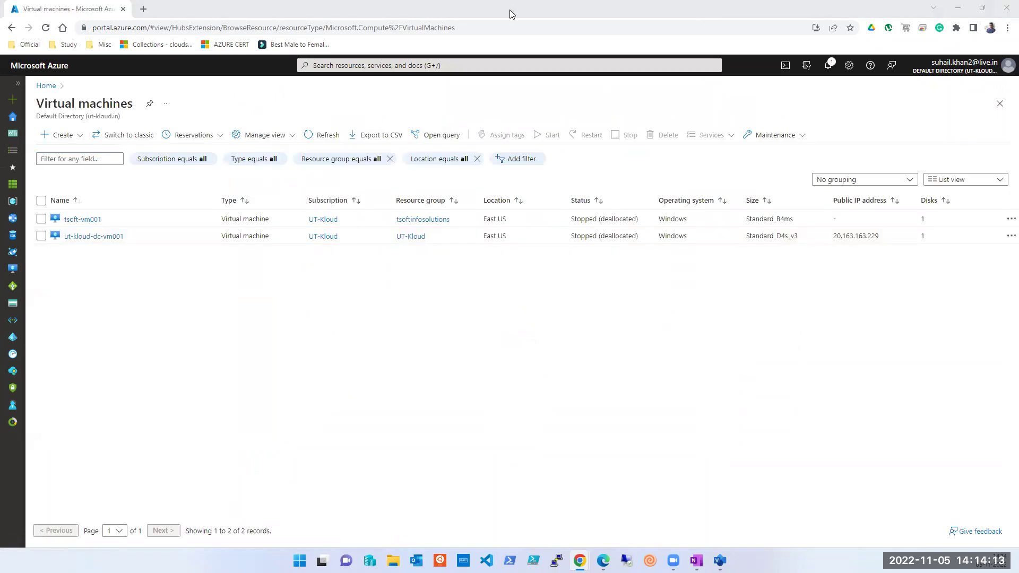
# Return to the portal home, list the resource groups and open the overview of the first one
pyautogui.click(13, 116)
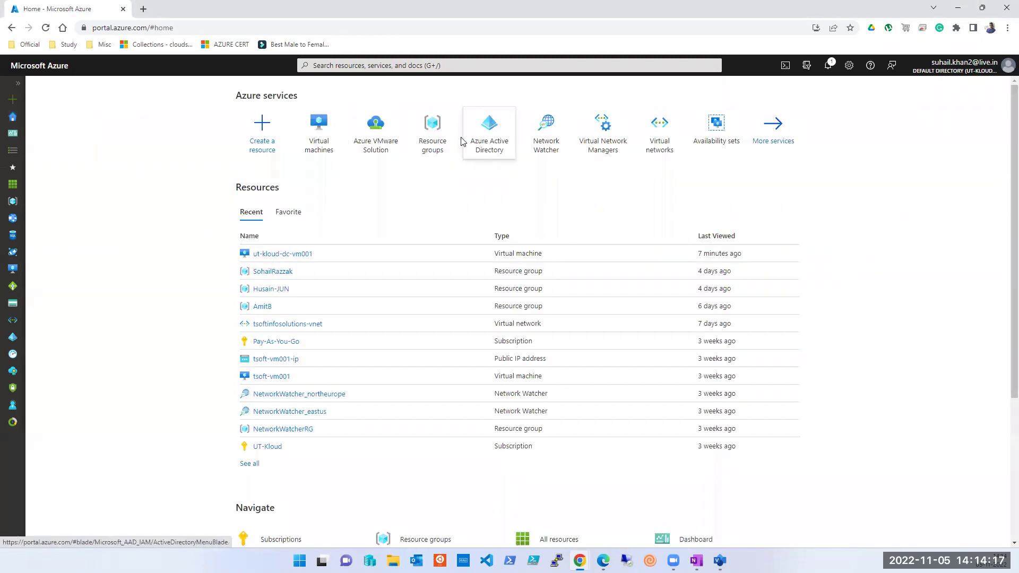
pyautogui.click(443, 142)
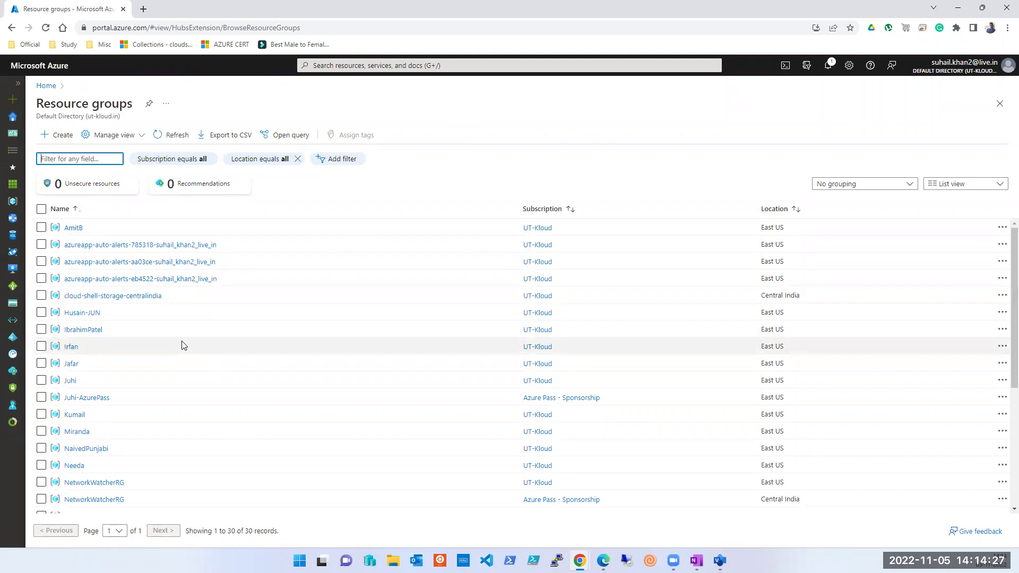
pyautogui.click(75, 229)
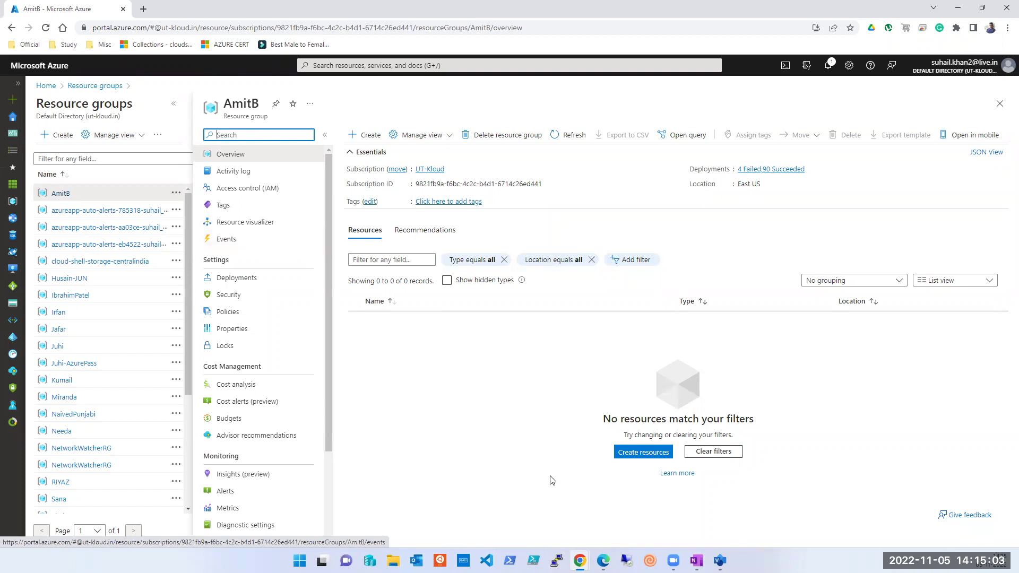
# Switch to the OneNote load balancing comparison and the Visio load balancer diagram to review both, and minimize the diagram
pyautogui.click(696, 560)
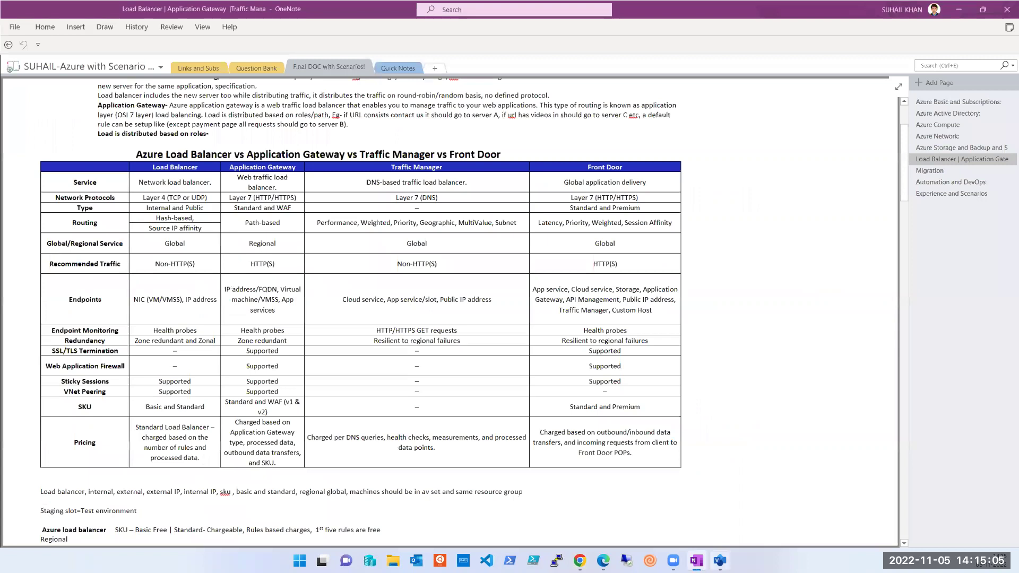
pyautogui.click(719, 560)
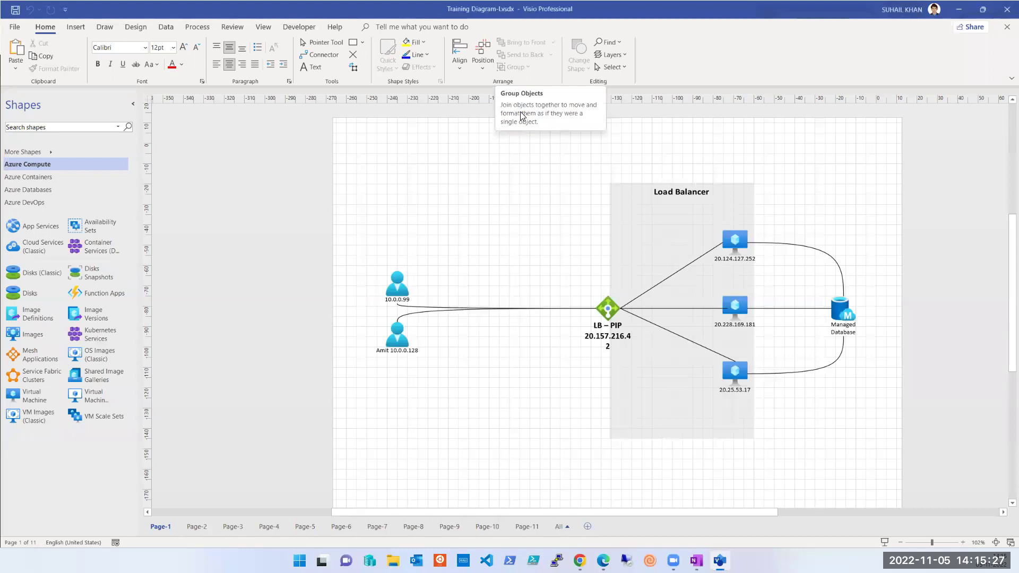
pyautogui.click(958, 9)
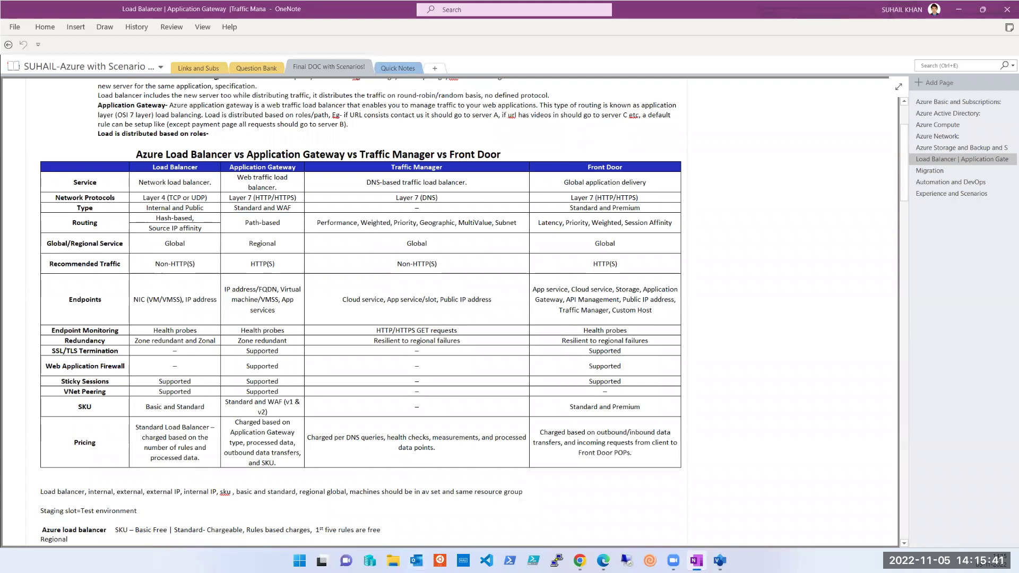
# Switch back to the Azure portal, search for "load ba" and open the Load balancers service
pyautogui.moveTo(566, 553)
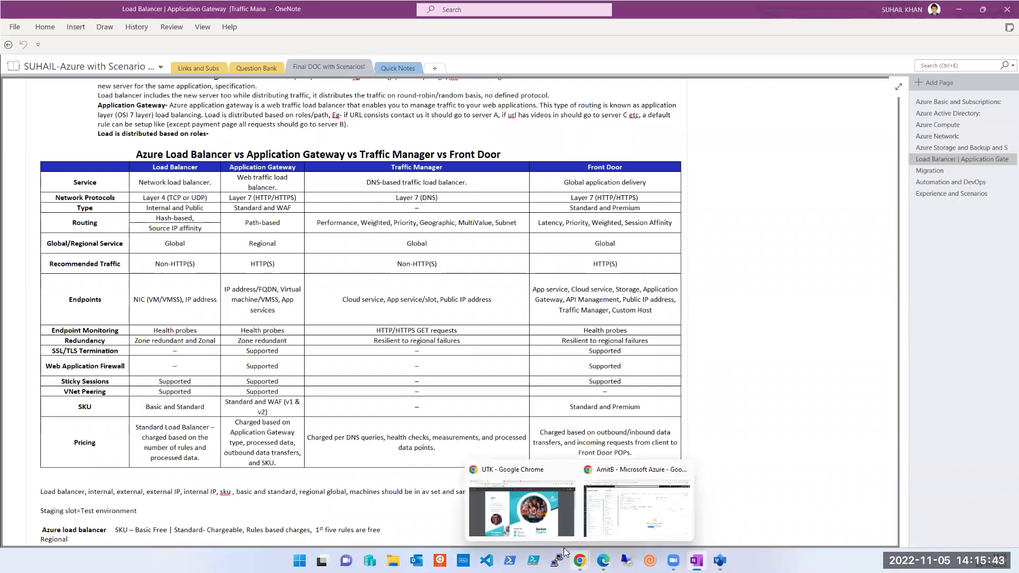
pyautogui.click(606, 531)
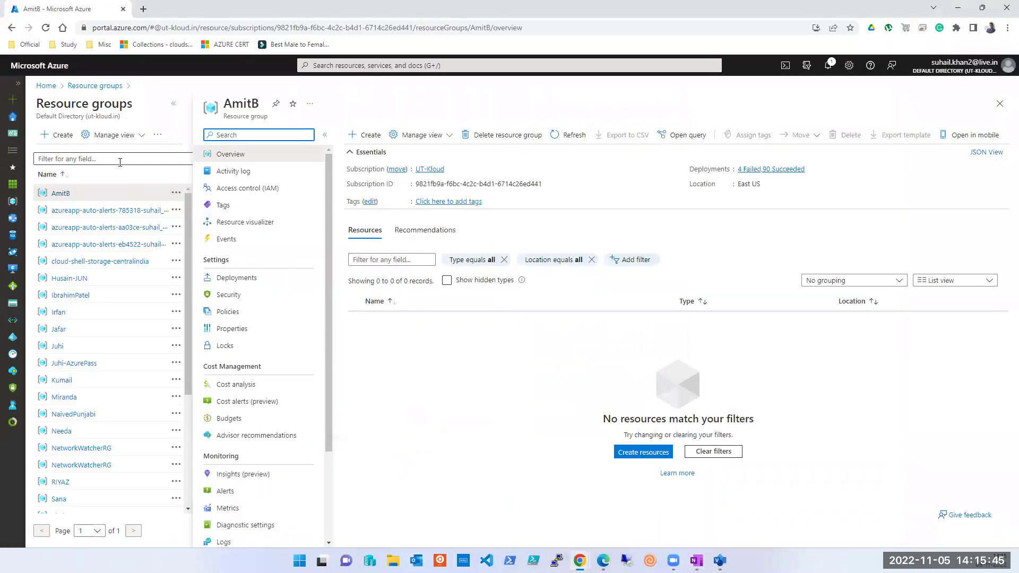
pyautogui.click(333, 68)
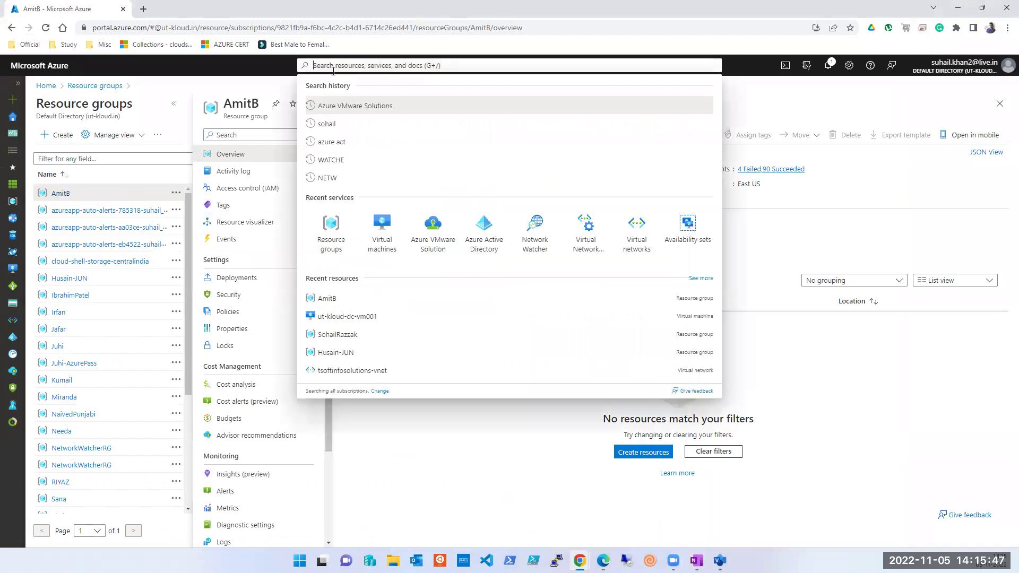
pyautogui.write('load ba')
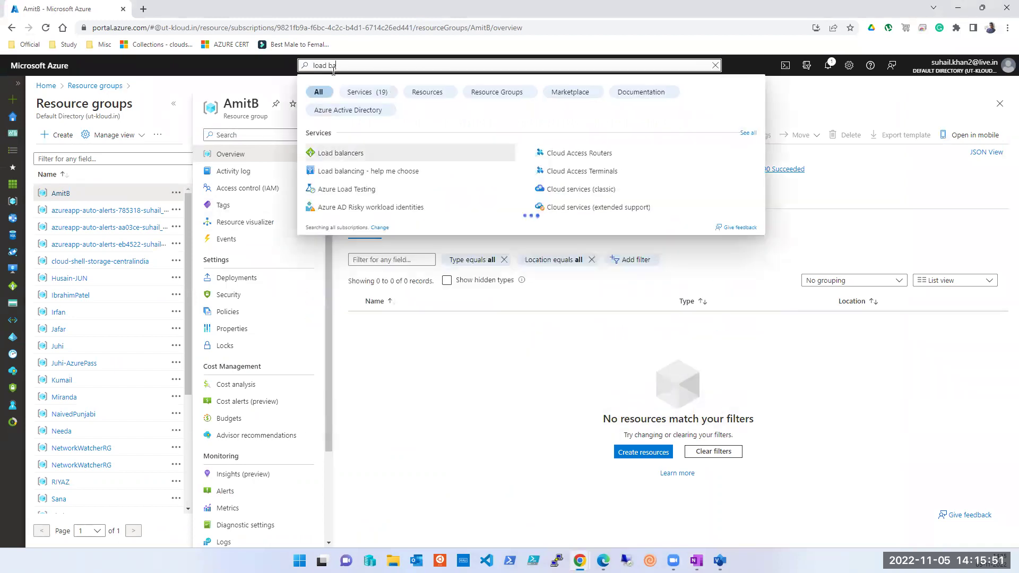
pyautogui.click(348, 159)
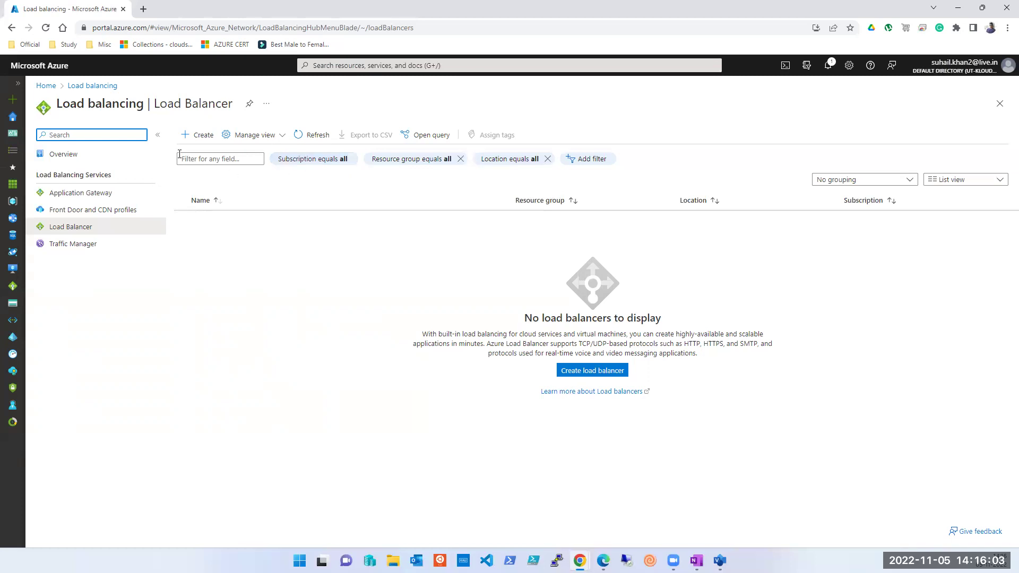
# Highlight the "Load balancing" wording in the page heading to point it out
pyautogui.tripleClick(109, 106)
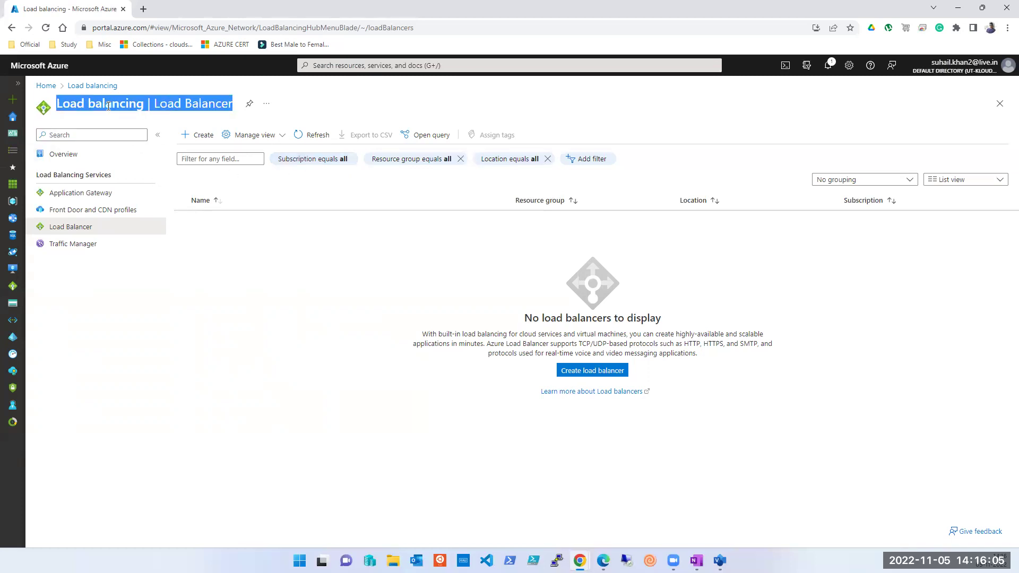
pyautogui.doubleClick(108, 106)
pyautogui.click(108, 106)
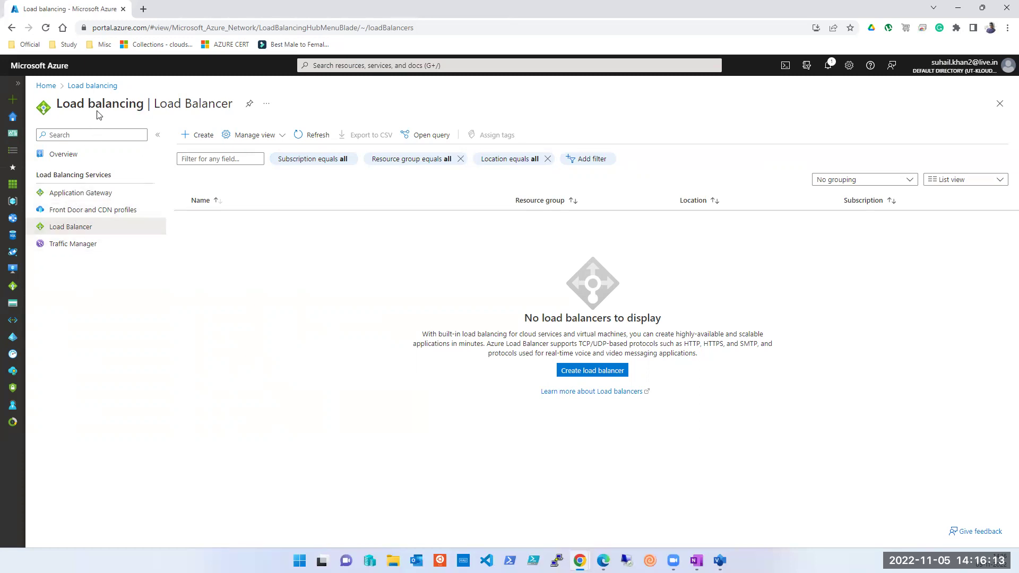
pyautogui.tripleClick(114, 107)
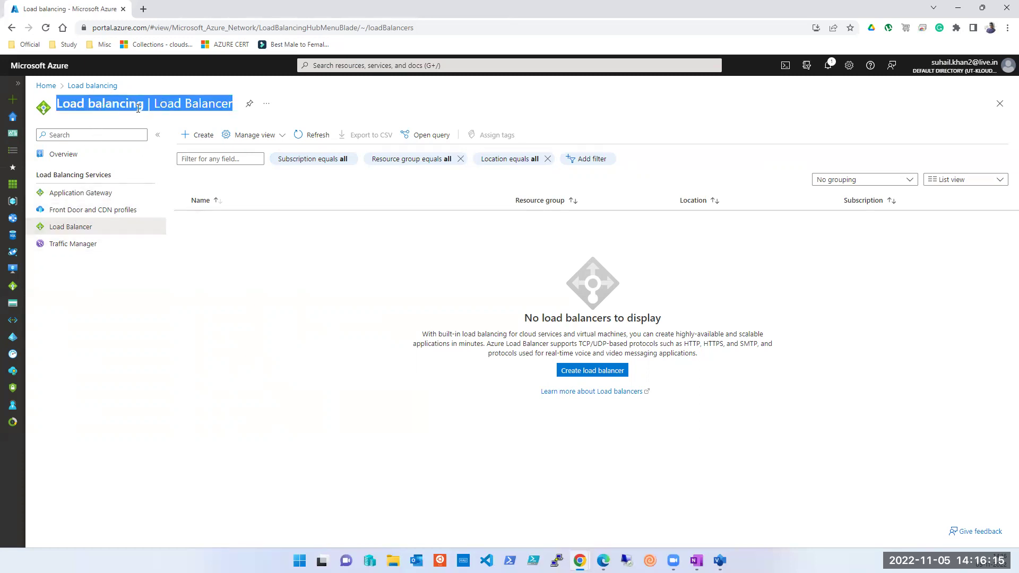
pyautogui.moveTo(143, 108); pyautogui.dragTo(57, 104)
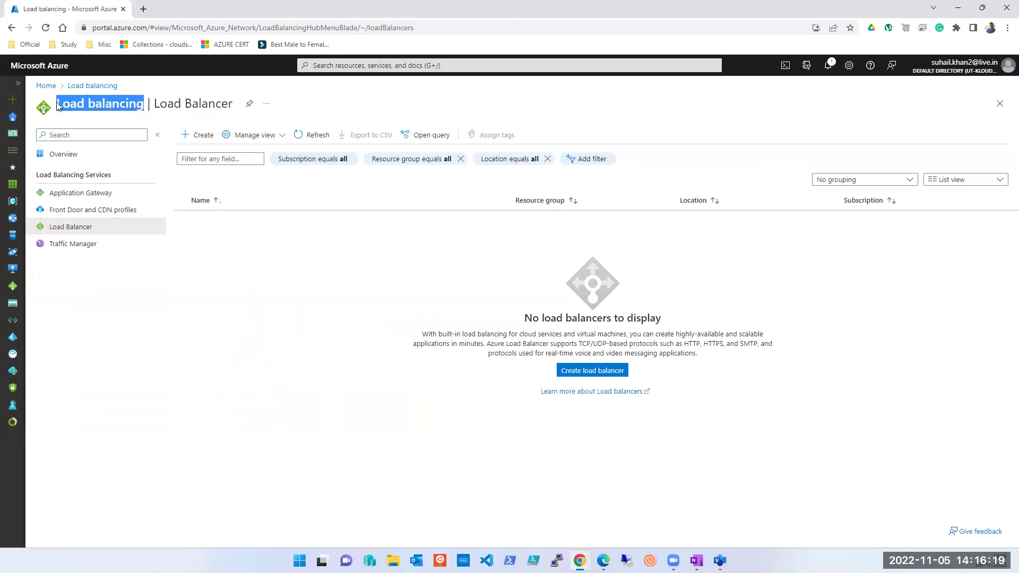
pyautogui.doubleClick(89, 104)
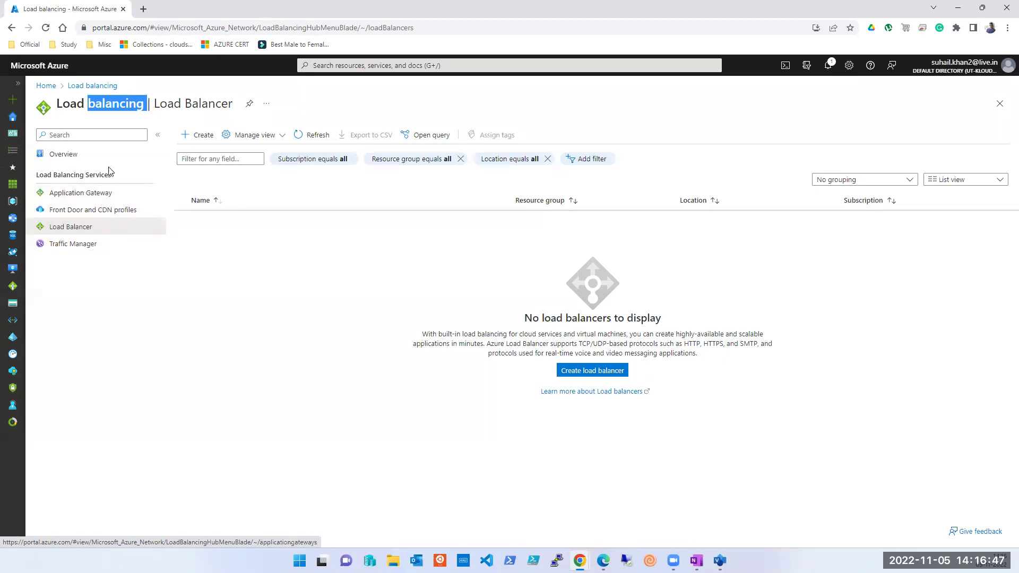
# View the Application Gateway and the Front Door and CDN profiles pages, and return to the Load Balancer page
pyautogui.click(93, 200)
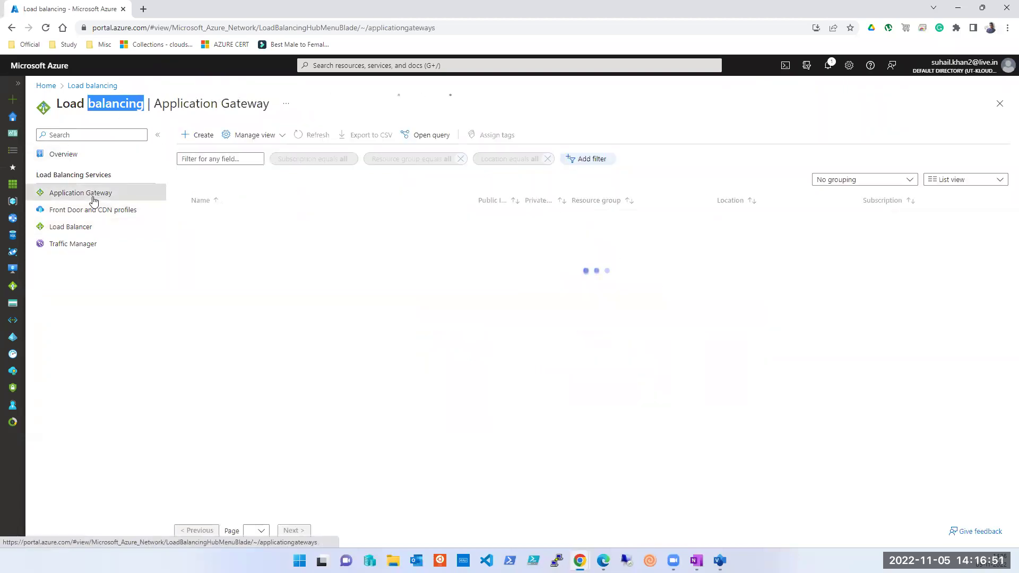
pyautogui.click(88, 216)
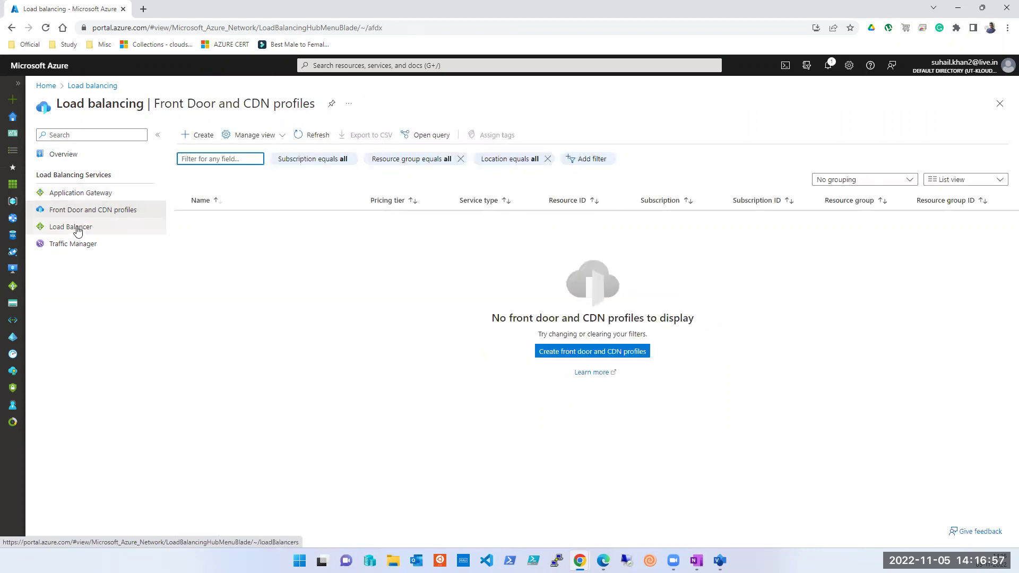
pyautogui.click(78, 232)
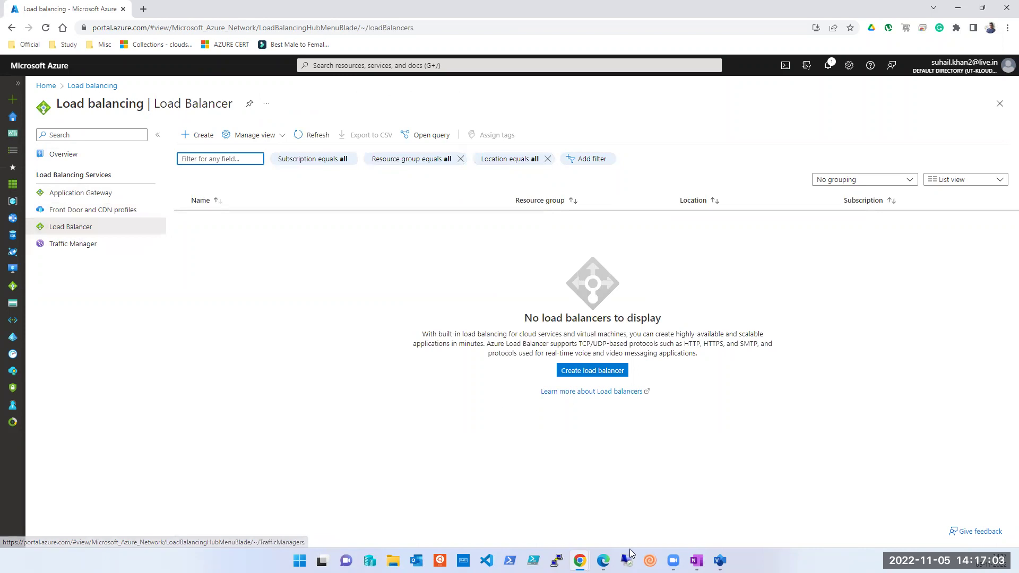
# Review the load balancing comparison table in OneNote, examine the load-balanced machines in the Visio diagram, and minimize the diagram
pyautogui.click(697, 560)
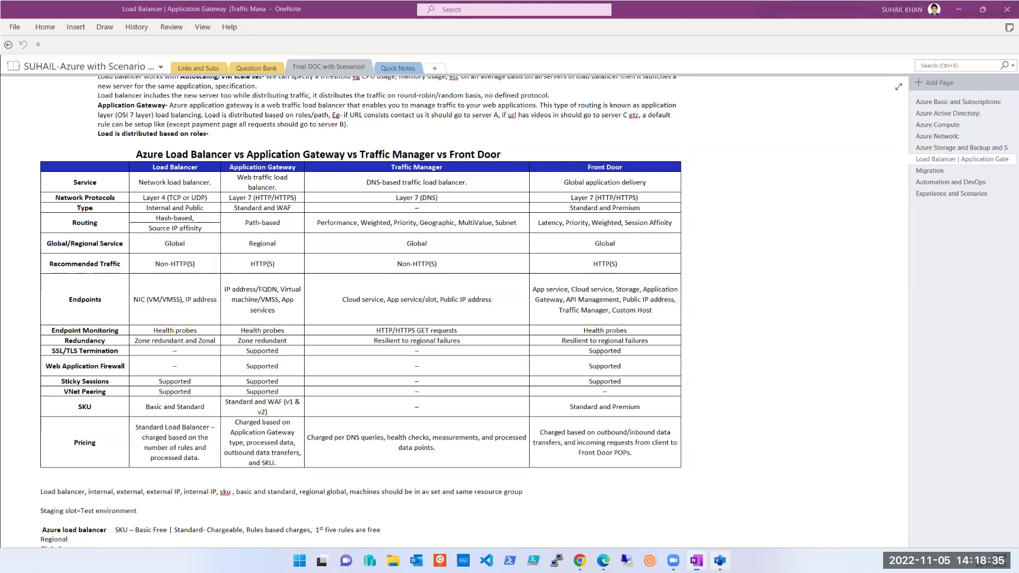
pyautogui.hotkey('alt', 'Tab')
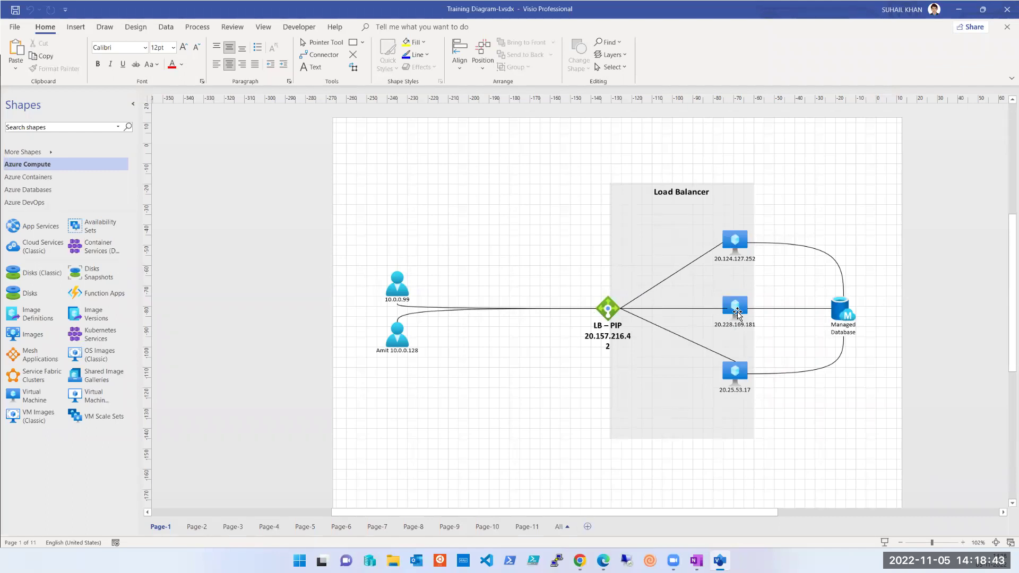
pyautogui.moveTo(737, 305)
pyautogui.click(959, 9)
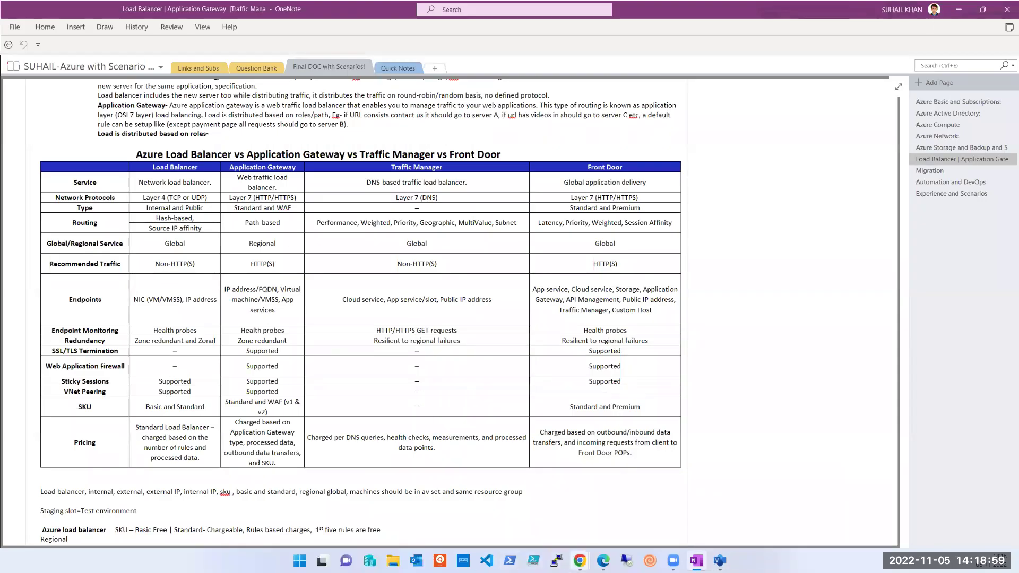
# Return to the Azure portal and open Diagnose and solve problems for the virtual machine ut-kloud-dc-vm001
pyautogui.moveTo(579, 560)
pyautogui.click(615, 499)
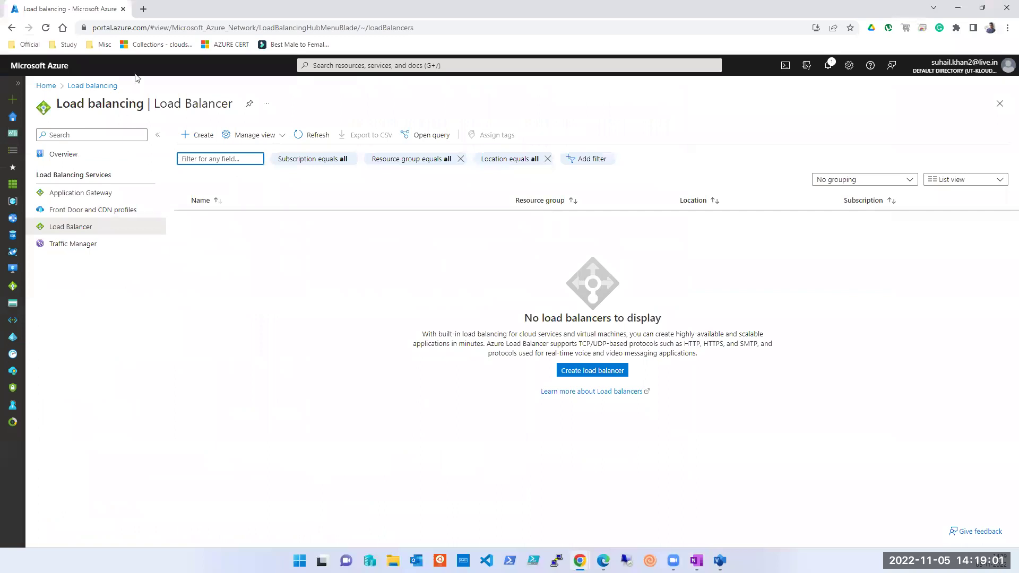
pyautogui.click(436, 238)
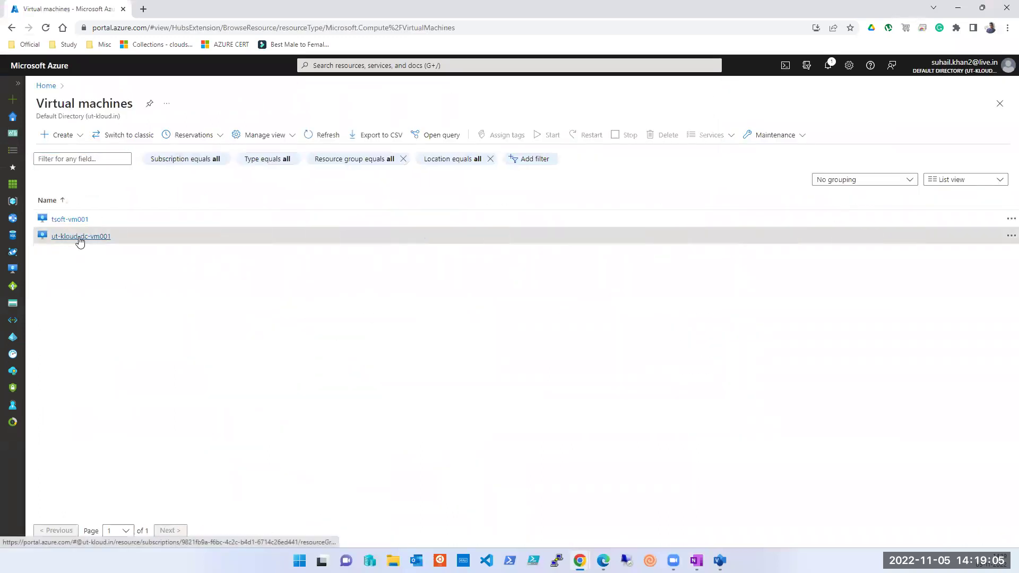
pyautogui.click(79, 236)
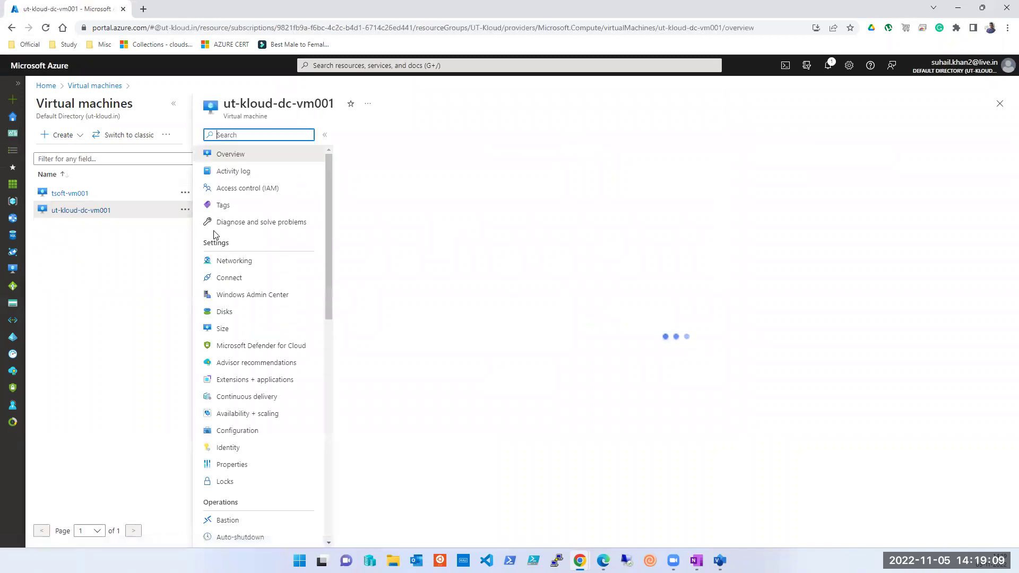
pyautogui.click(228, 225)
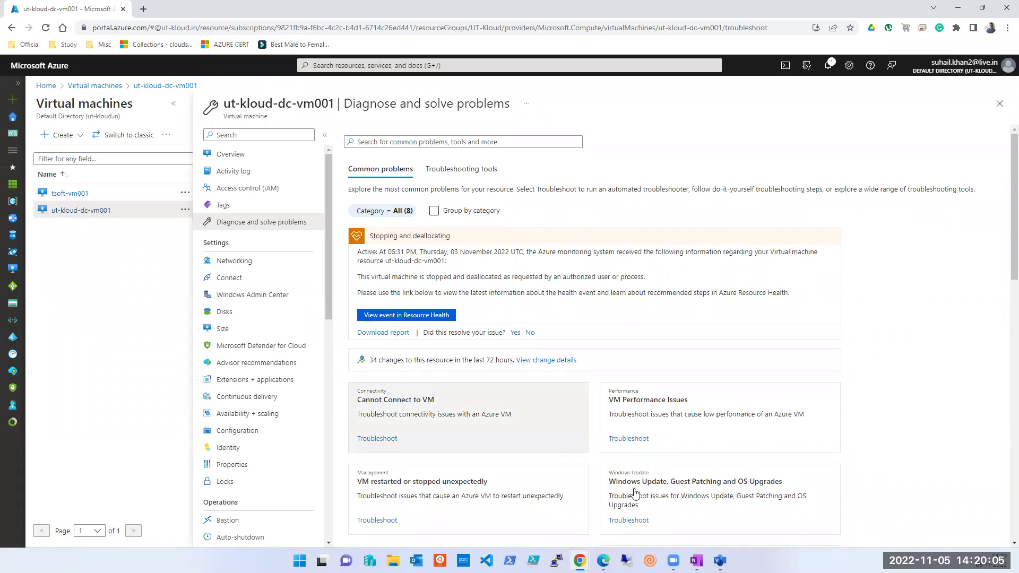
# Review the load balancing comparison table in OneNote, check the Visio load balancer diagram, and return to the Azure portal home page
pyautogui.click(696, 560)
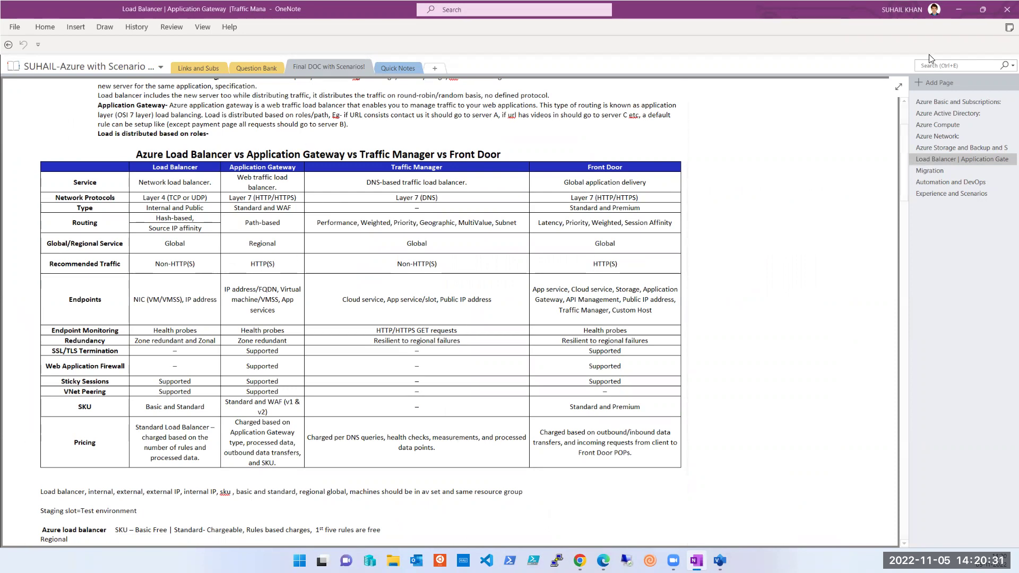
pyautogui.click(958, 10)
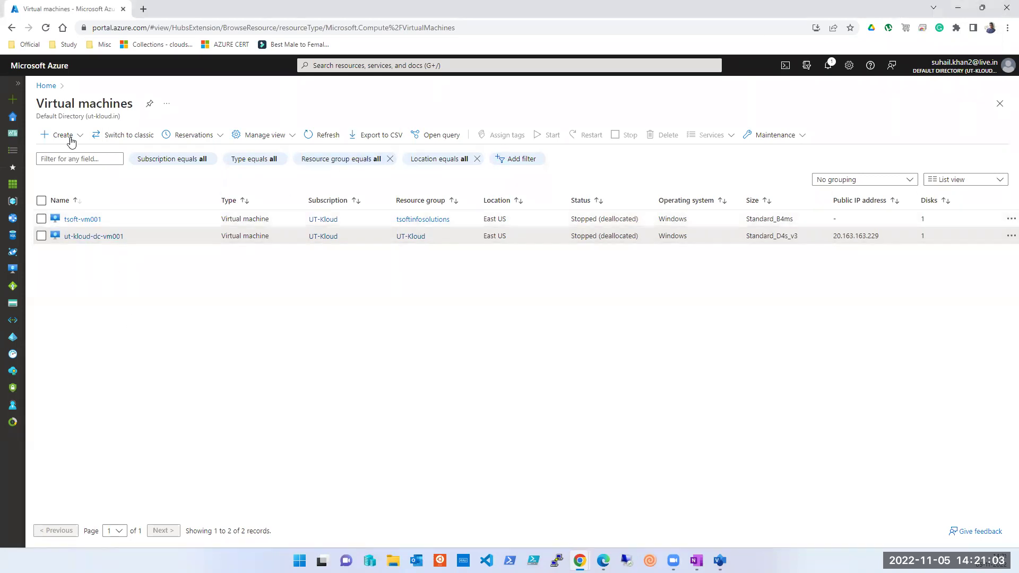
pyautogui.click(8, 123)
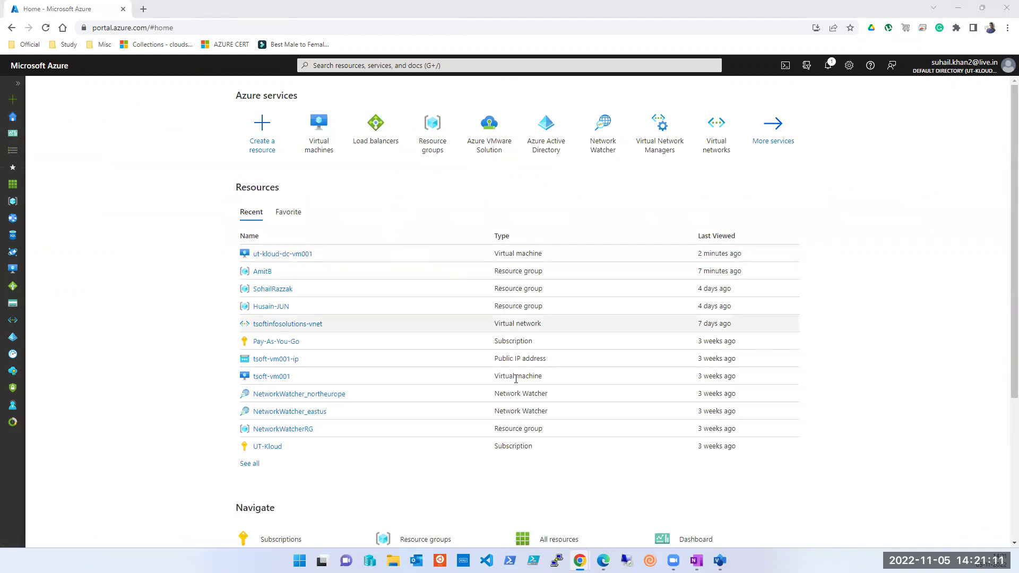
pyautogui.hotkey('alt', 'Tab')
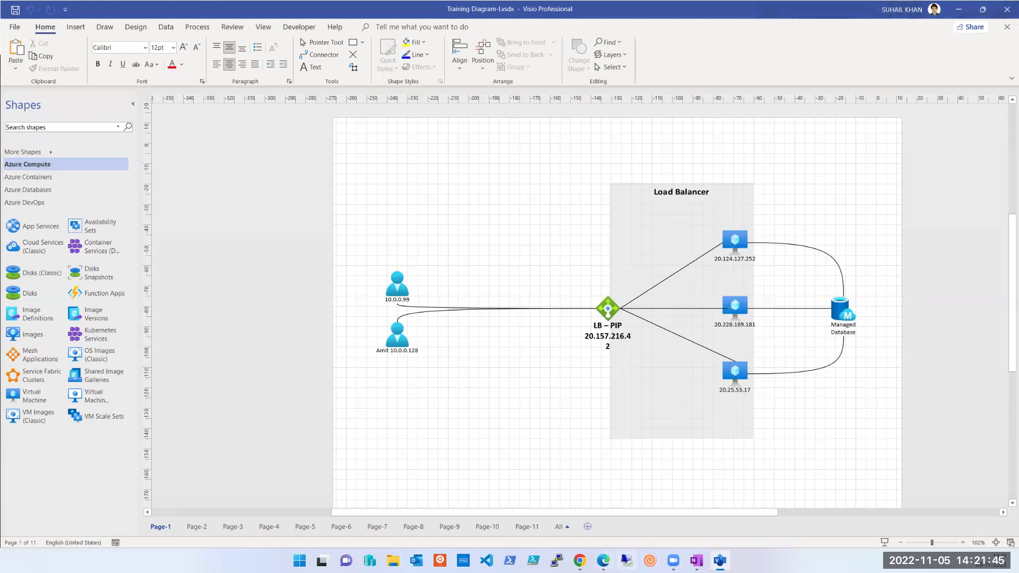
pyautogui.moveTo(579, 561)
pyautogui.click(615, 541)
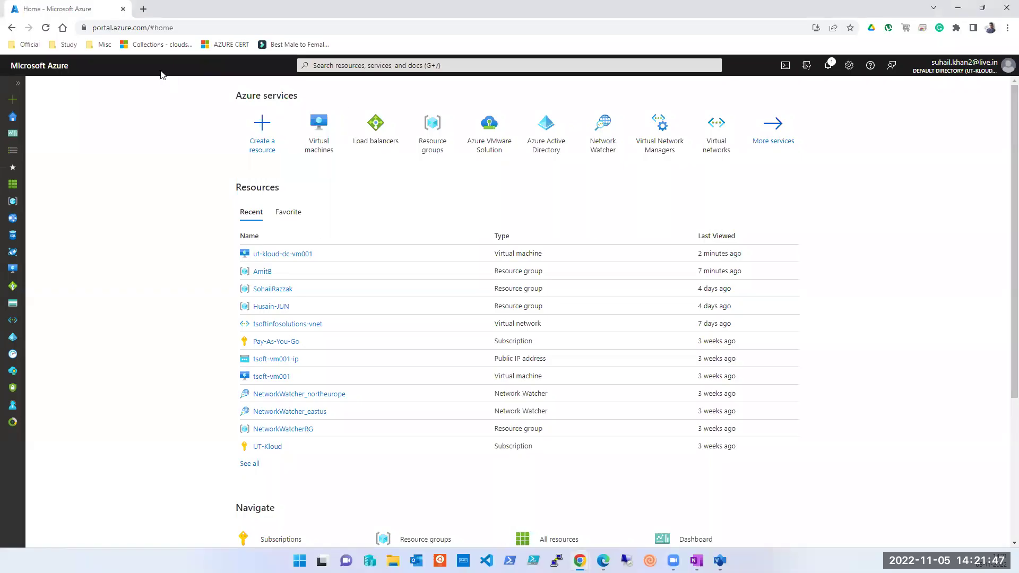
# Search for amazon in a new browser tab, open Amazon.in, and open the Apple iPhone 13 (128GB) product page
pyautogui.click(143, 10)
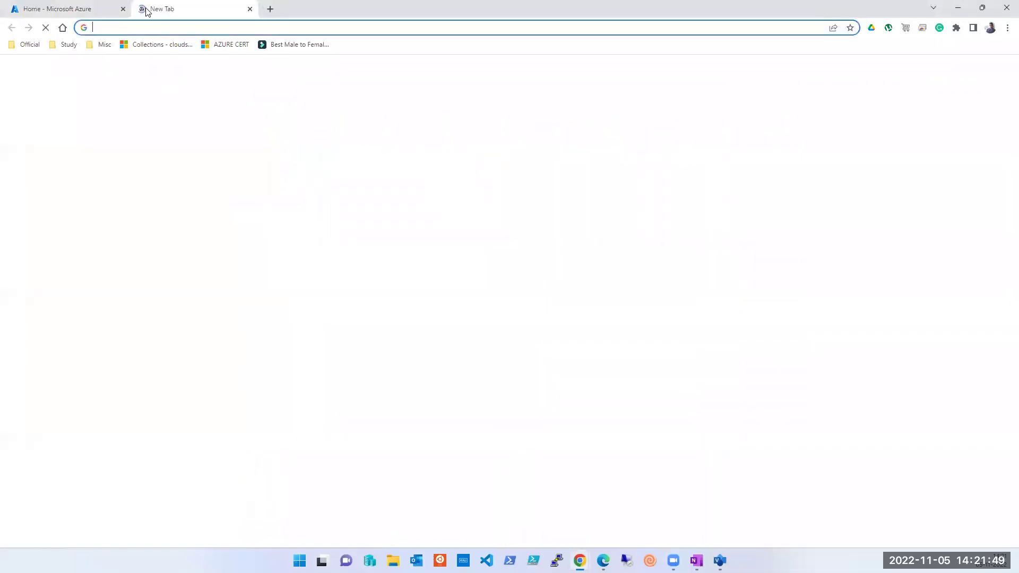
pyautogui.write('ama')
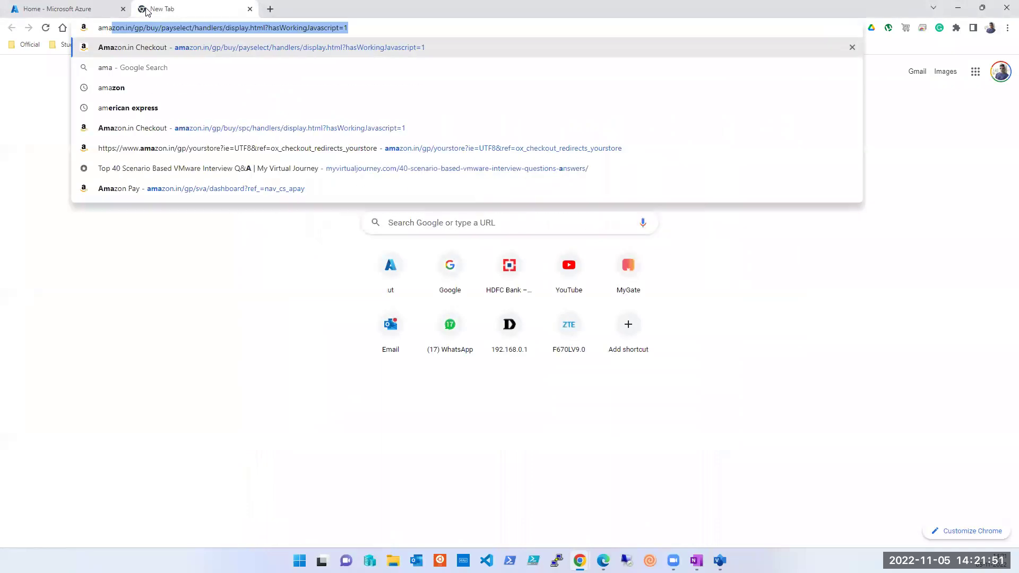
pyautogui.press('Down')
pyautogui.press('Return')
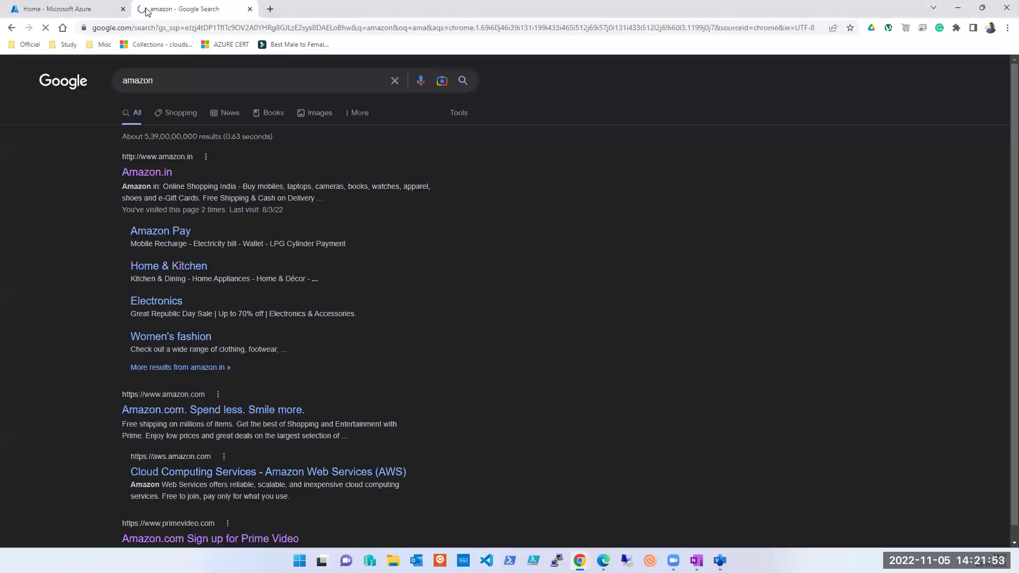
pyautogui.click(147, 171)
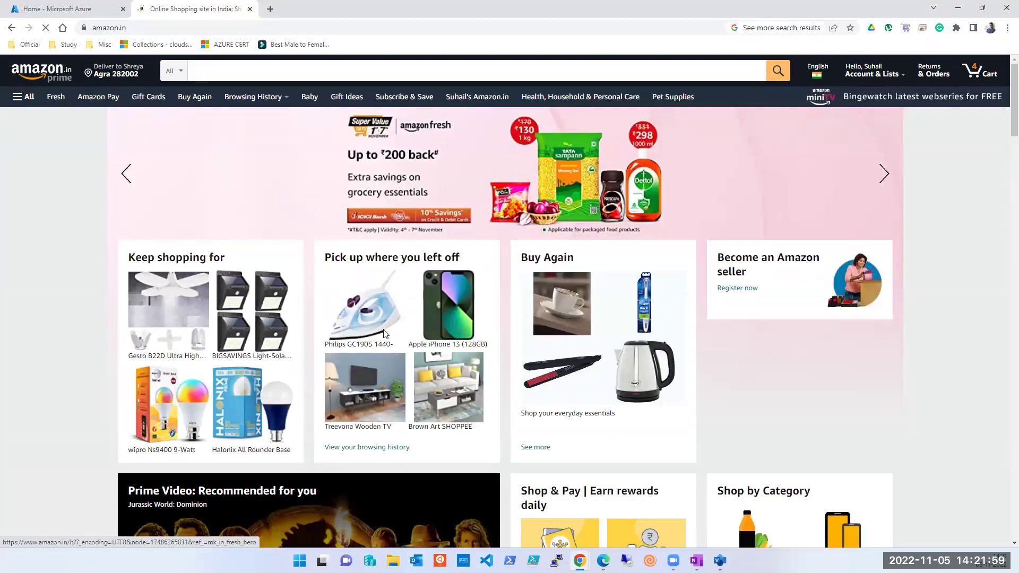
pyautogui.click(445, 329)
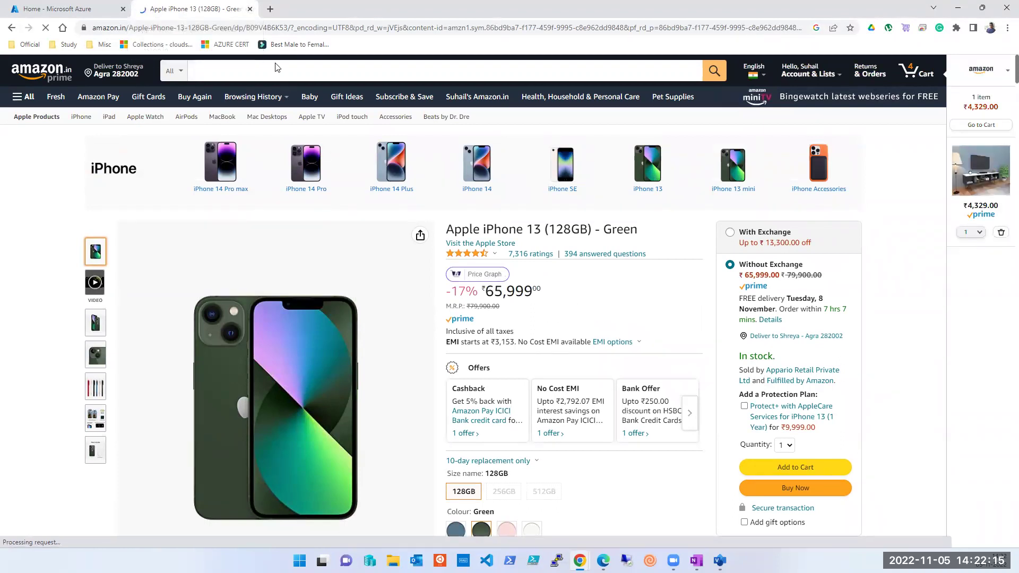
# Switch to the Visio diagram and trace red paths from both users through the load balancer to the lower and upper virtual machines
pyautogui.hotkey('alt', 'Tab')
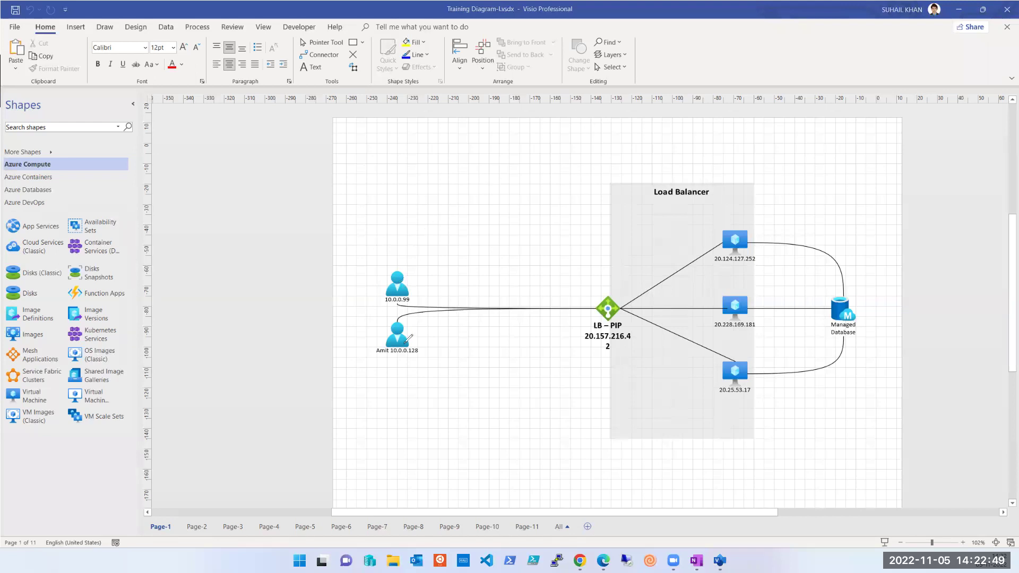
pyautogui.moveTo(410, 348)
pyautogui.mouseDown()
pyautogui.moveTo(410, 315)
pyautogui.moveTo(423, 313)
pyautogui.moveTo(598, 320)
pyautogui.mouseUp()
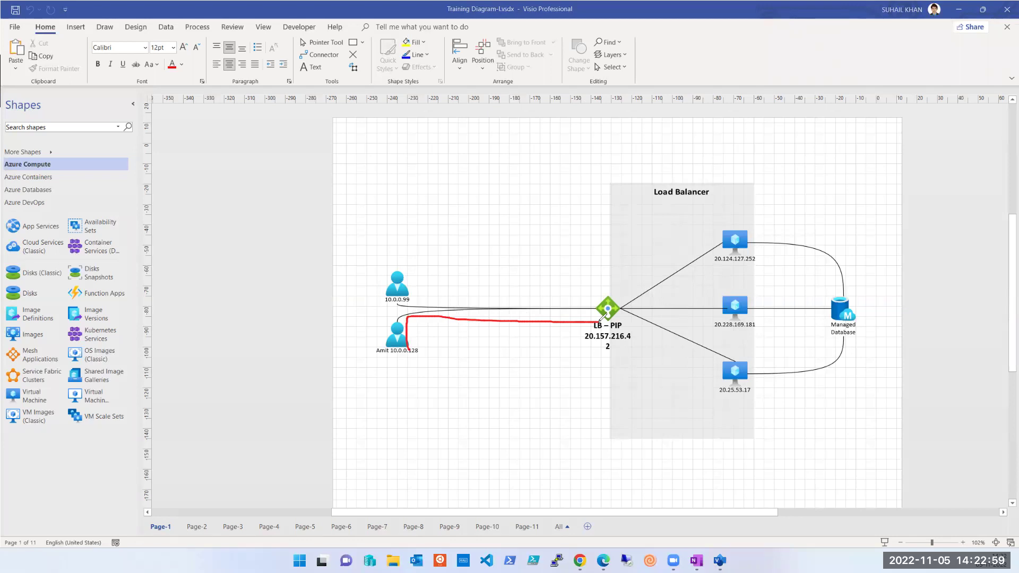
pyautogui.moveTo(601, 318); pyautogui.dragTo(723, 357)
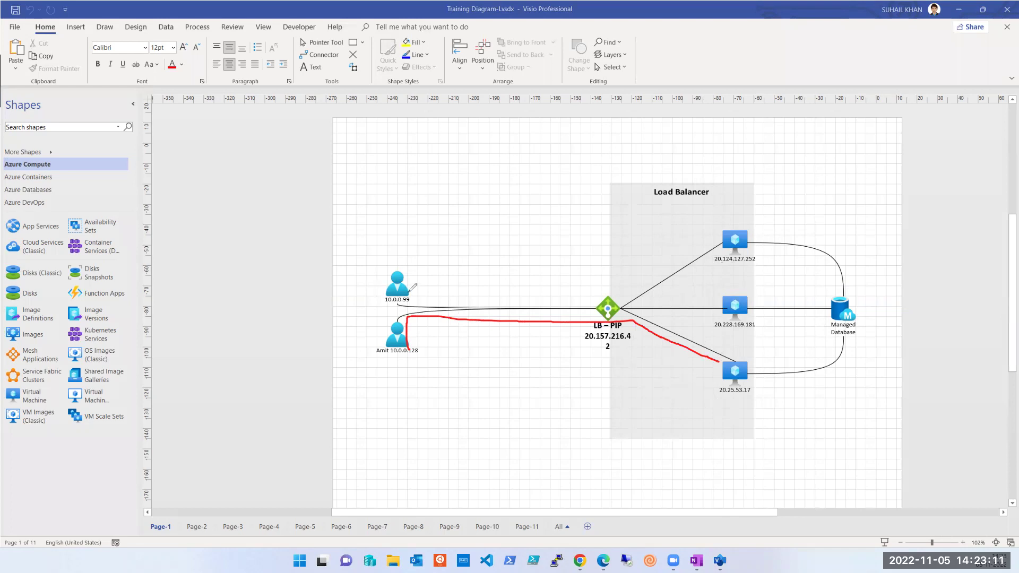
pyautogui.moveTo(411, 293)
pyautogui.mouseDown()
pyautogui.moveTo(511, 303)
pyautogui.moveTo(604, 294)
pyautogui.moveTo(669, 272)
pyautogui.moveTo(720, 238)
pyautogui.mouseUp()
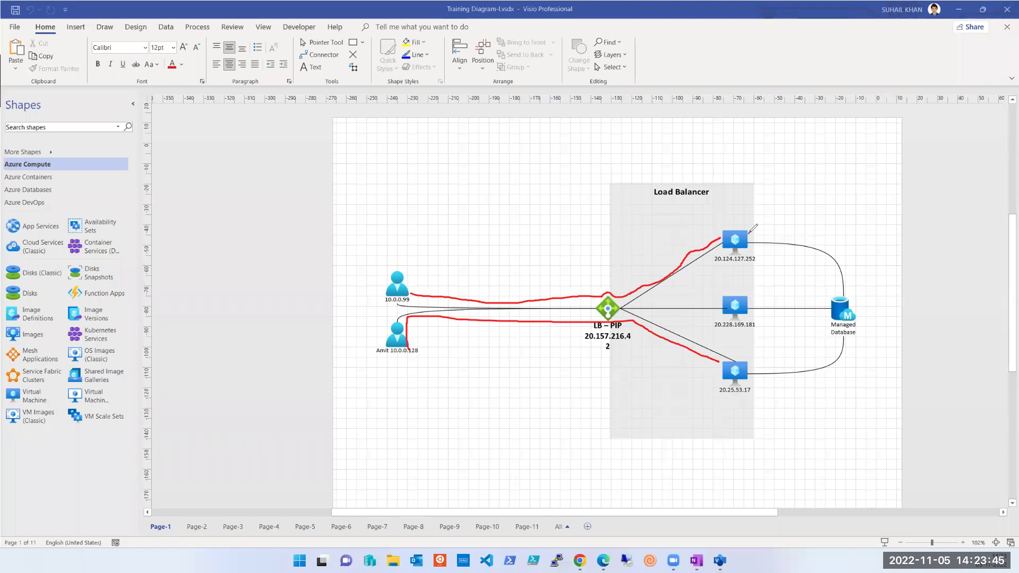
# Sketch a separate database shape connected to each of the upper and lower virtual machines, and link the two shapes with a curve
pyautogui.moveTo(749, 233); pyautogui.dragTo(815, 233)
pyautogui.moveTo(751, 383)
pyautogui.mouseDown()
pyautogui.moveTo(822, 381)
pyautogui.moveTo(841, 407)
pyautogui.moveTo(850, 394)
pyautogui.moveTo(825, 382)
pyautogui.mouseUp()
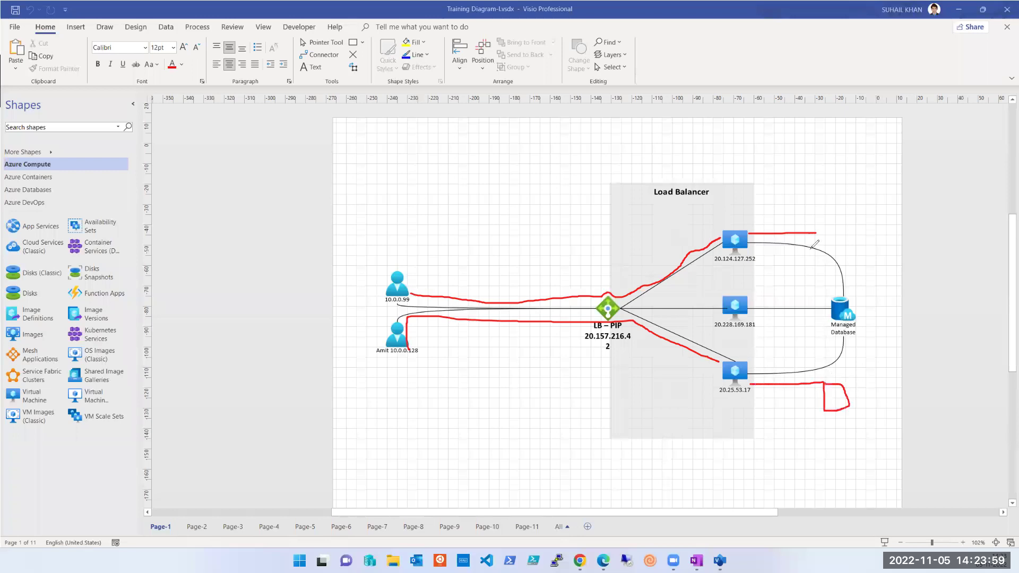
pyautogui.moveTo(815, 232)
pyautogui.mouseDown()
pyautogui.moveTo(816, 205)
pyautogui.moveTo(828, 199)
pyautogui.moveTo(820, 243)
pyautogui.moveTo(819, 222)
pyautogui.mouseUp()
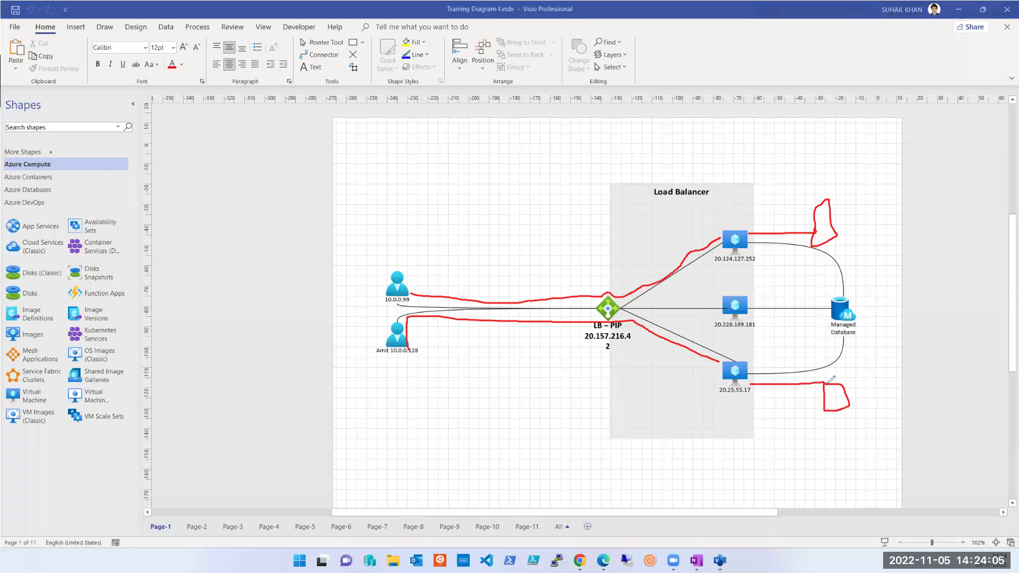
pyautogui.moveTo(844, 391)
pyautogui.mouseDown()
pyautogui.moveTo(894, 268)
pyautogui.moveTo(851, 218)
pyautogui.moveTo(833, 221)
pyautogui.mouseUp()
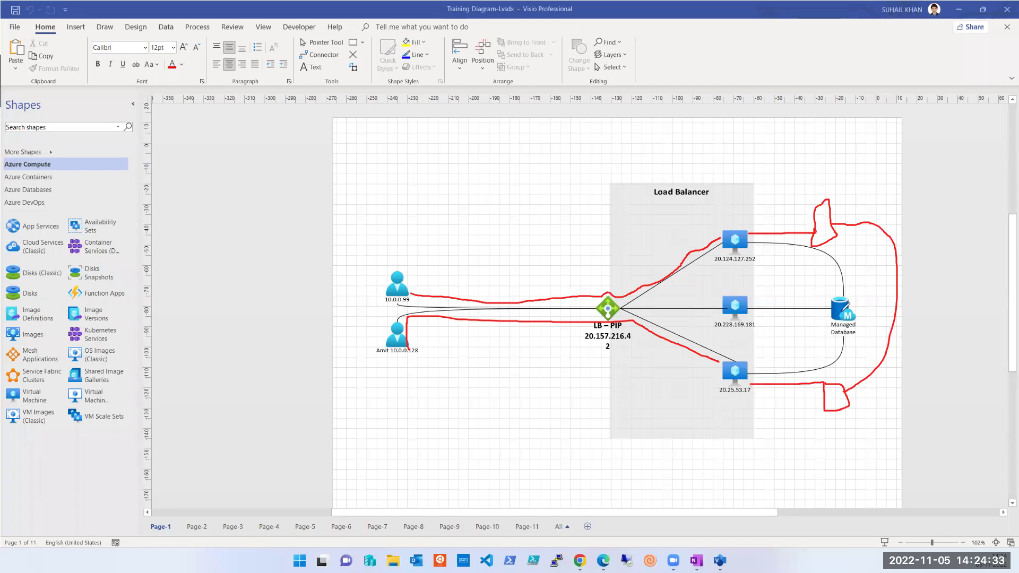
# Annotate the managed database and both sketched databases with extra lines, and trace the upper user's path to the middle virtual machine
pyautogui.moveTo(844, 307)
pyautogui.mouseDown()
pyautogui.moveTo(868, 276)
pyautogui.moveTo(876, 322)
pyautogui.mouseUp()
pyautogui.moveTo(875, 259); pyautogui.dragTo(878, 320)
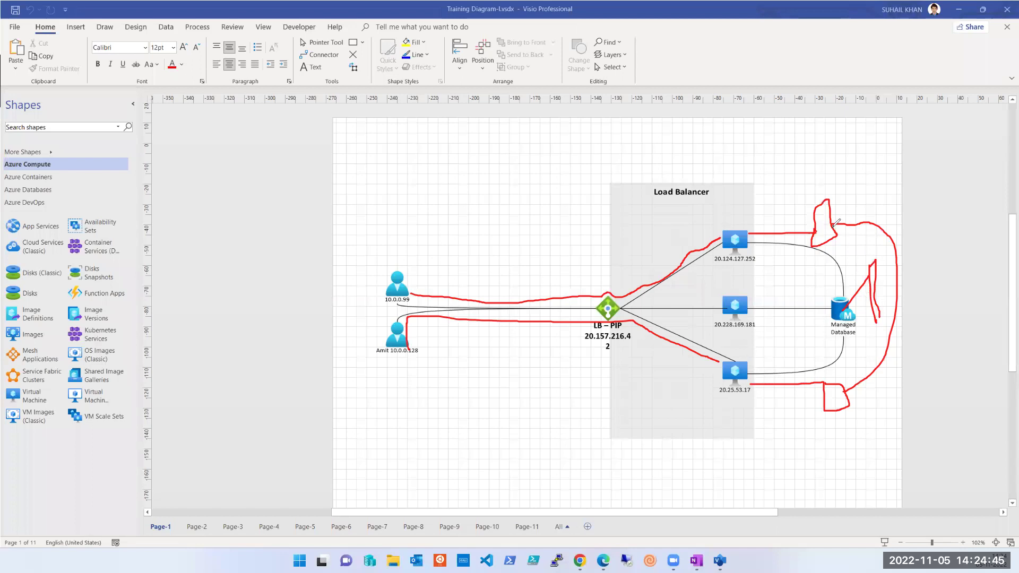
pyautogui.moveTo(859, 166); pyautogui.dragTo(831, 215)
pyautogui.moveTo(845, 392); pyautogui.dragTo(877, 449)
pyautogui.moveTo(410, 291)
pyautogui.mouseDown()
pyautogui.moveTo(604, 287)
pyautogui.moveTo(643, 263)
pyautogui.moveTo(713, 274)
pyautogui.moveTo(721, 292)
pyautogui.mouseUp()
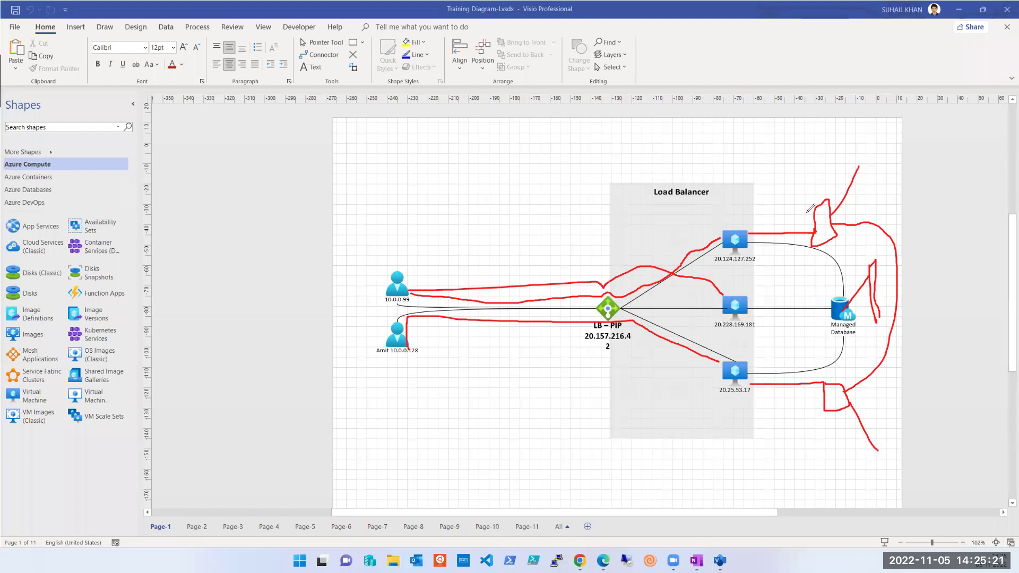
# Cross out the two sketched databases and clear all annotations from the diagram
pyautogui.moveTo(805, 213); pyautogui.dragTo(847, 228)
pyautogui.moveTo(832, 200); pyautogui.dragTo(830, 231)
pyautogui.moveTo(821, 395)
pyautogui.mouseDown()
pyautogui.moveTo(859, 398)
pyautogui.moveTo(835, 426)
pyautogui.moveTo(846, 409)
pyautogui.mouseUp()
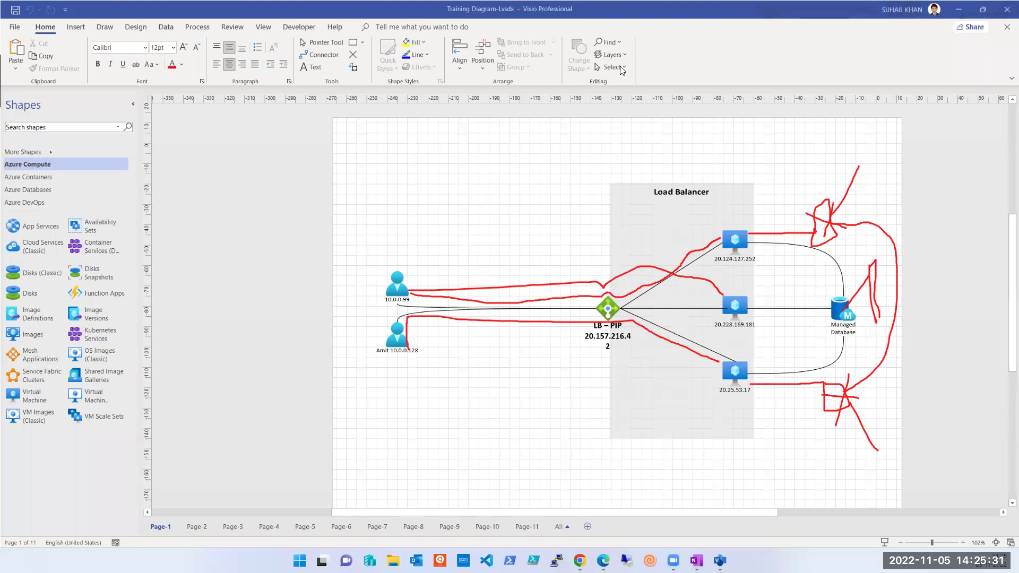
pyautogui.press('e')
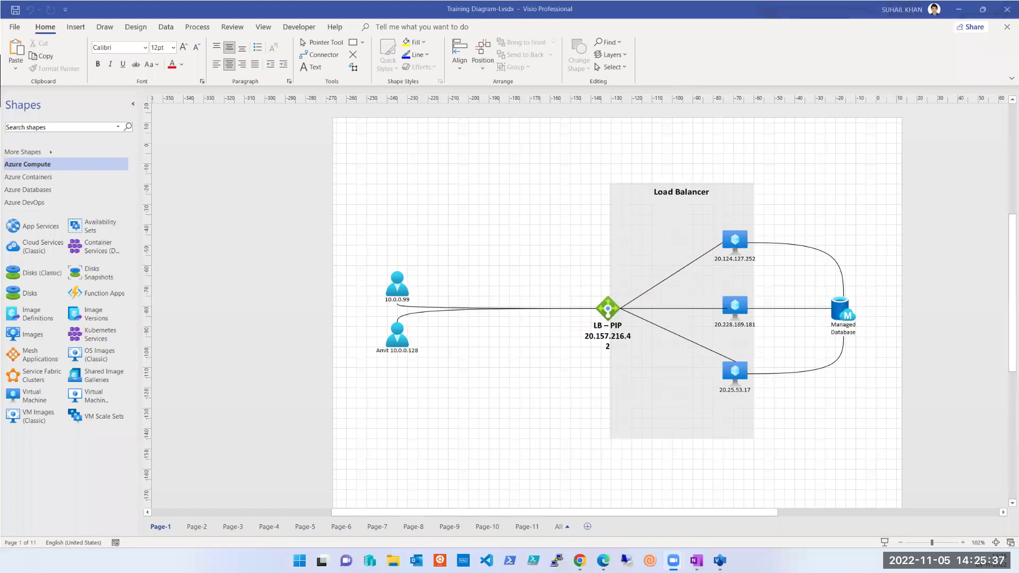
# Return to the Azure portal, open the virtual machine ut-kloud-dc-vm001, and start capturing an image from it
pyautogui.moveTo(580, 560)
pyautogui.click(609, 530)
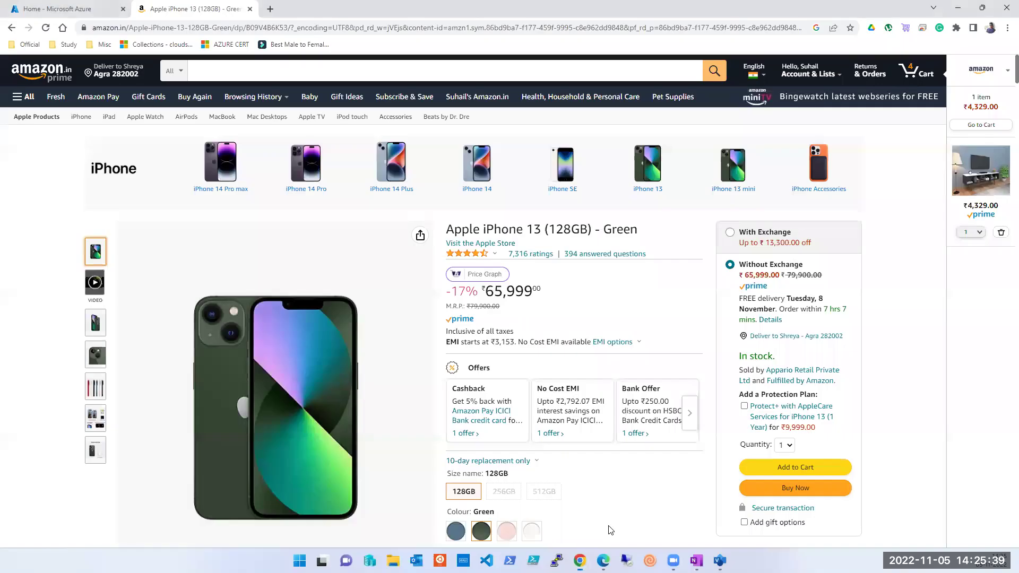
pyautogui.click(61, 9)
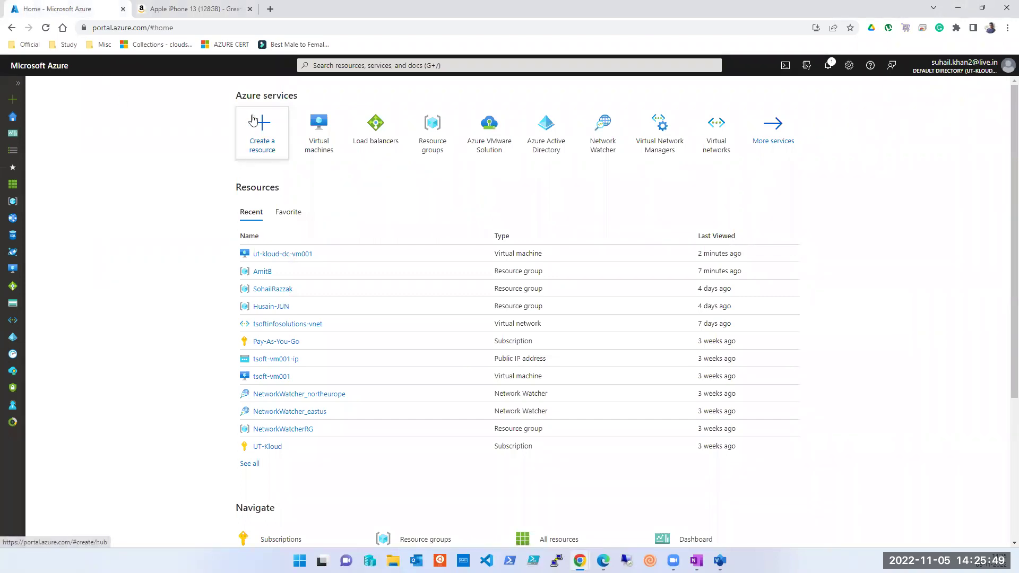
pyautogui.click(326, 143)
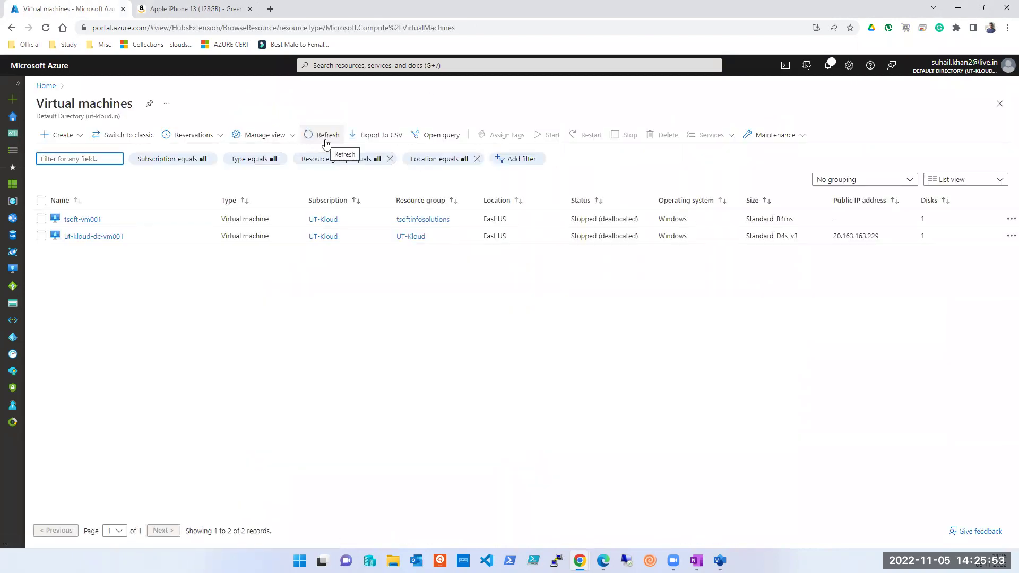
pyautogui.click(95, 237)
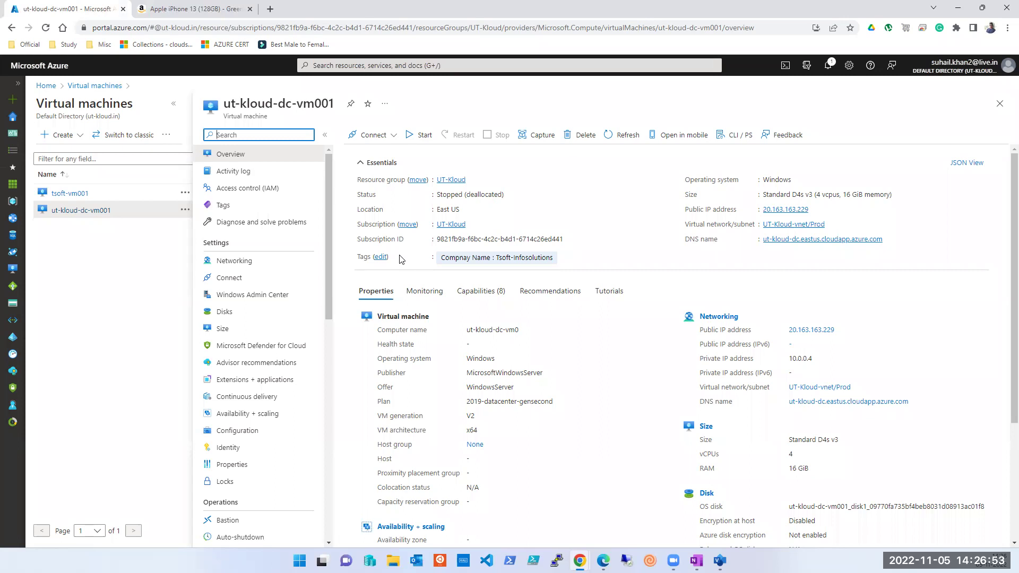
pyautogui.click(541, 134)
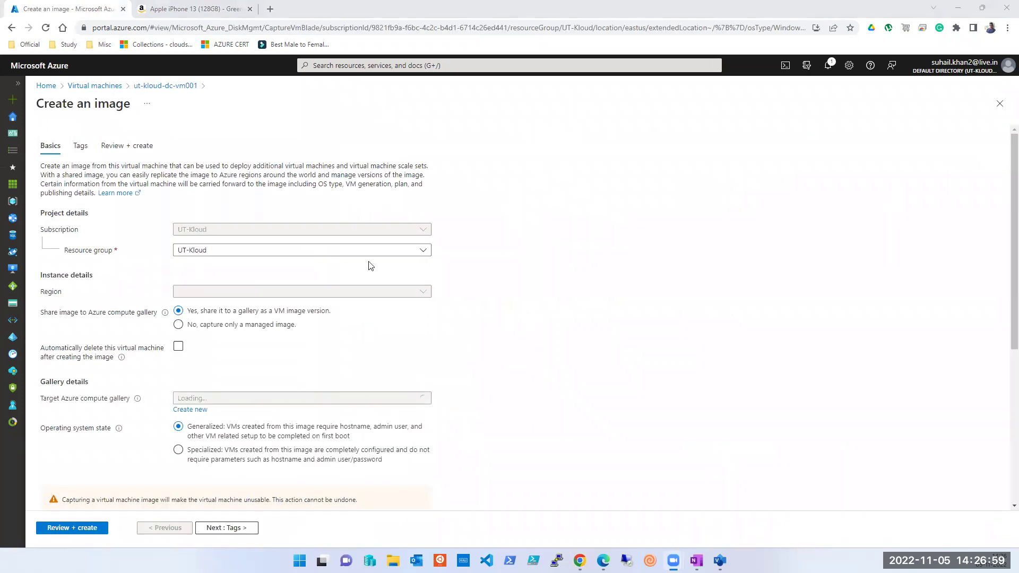
# View the resource group choices and the region setting for the new image
pyautogui.click(379, 255)
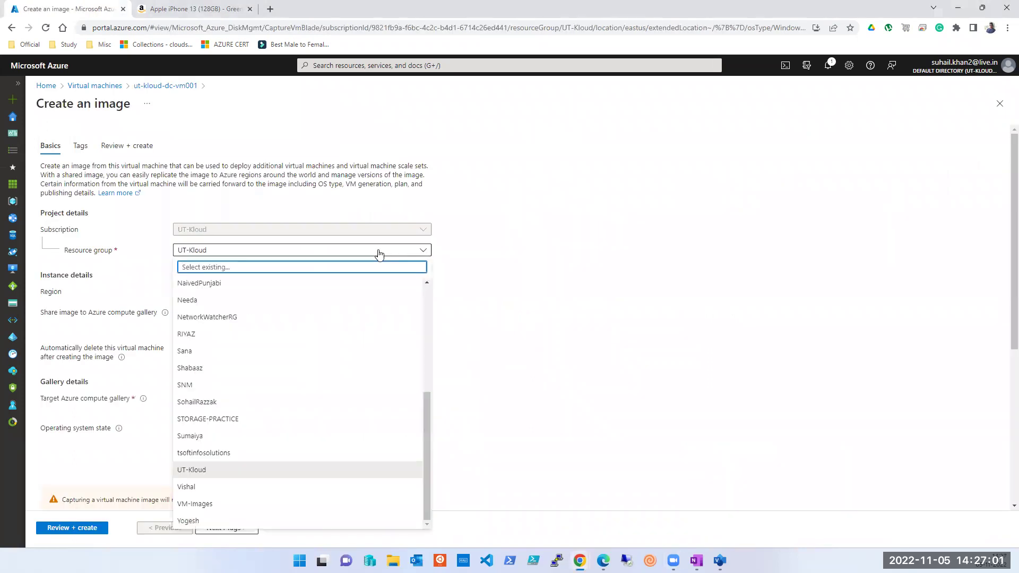
pyautogui.click(379, 255)
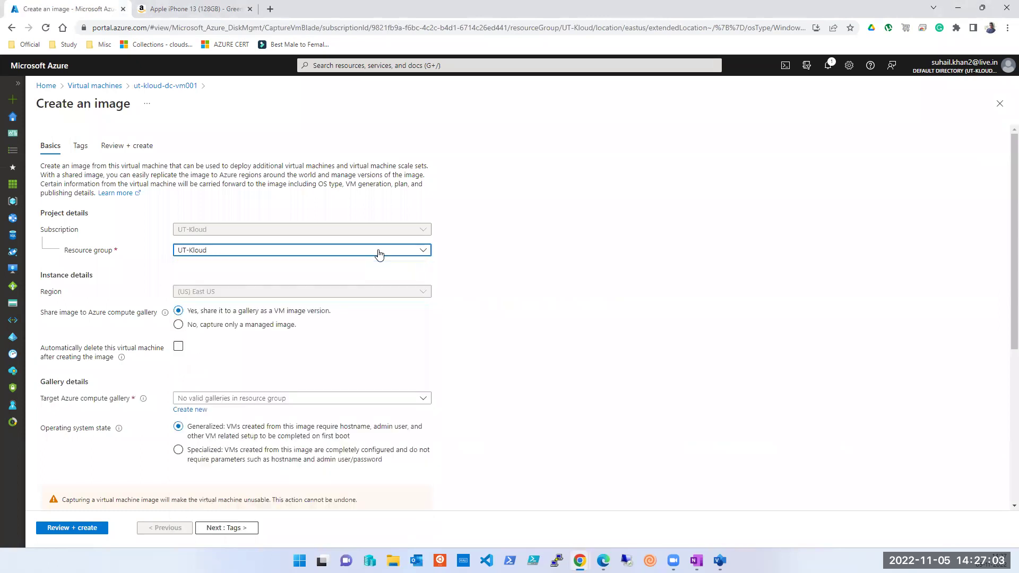
pyautogui.click(224, 290)
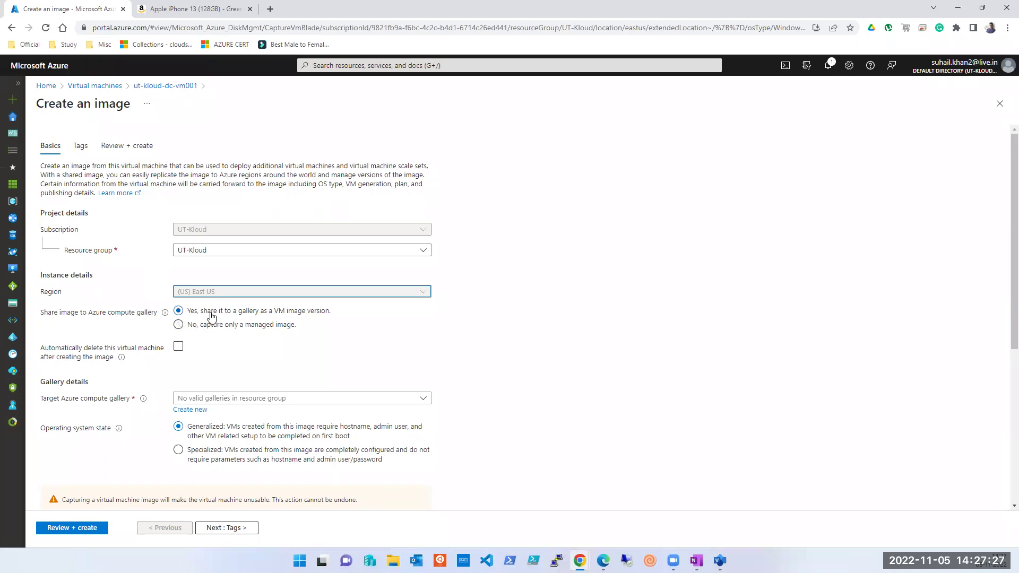
# Try the managed-image-only option and revert to gallery sharing, then switch automatic deletion of the virtual machine on and off
pyautogui.click(178, 325)
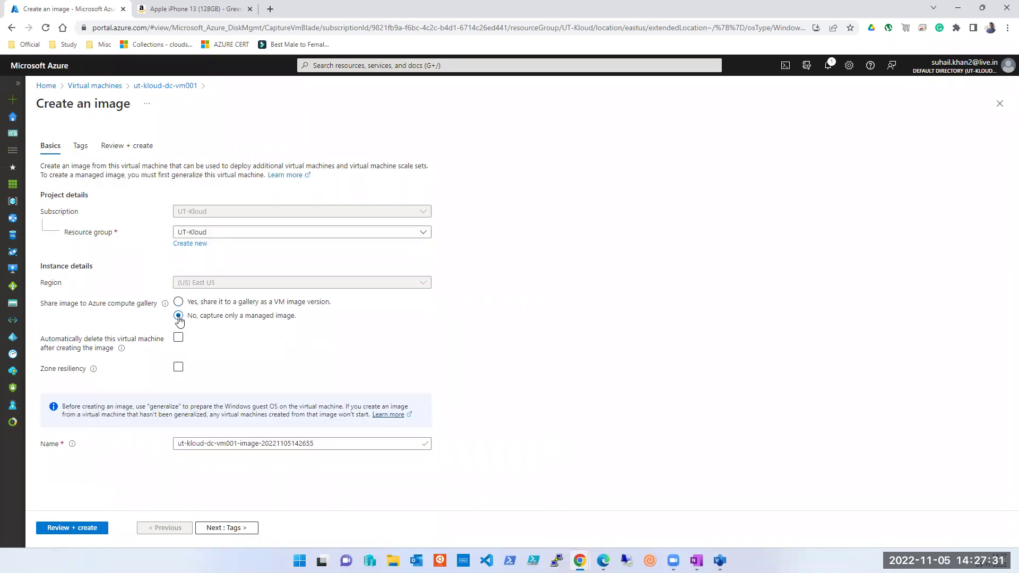
pyautogui.click(179, 302)
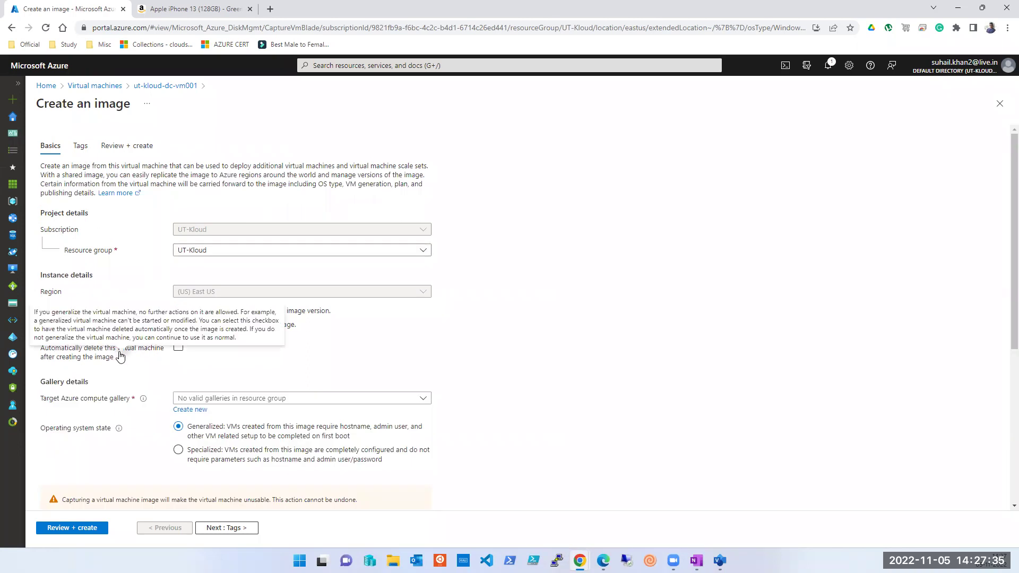
pyautogui.click(179, 346)
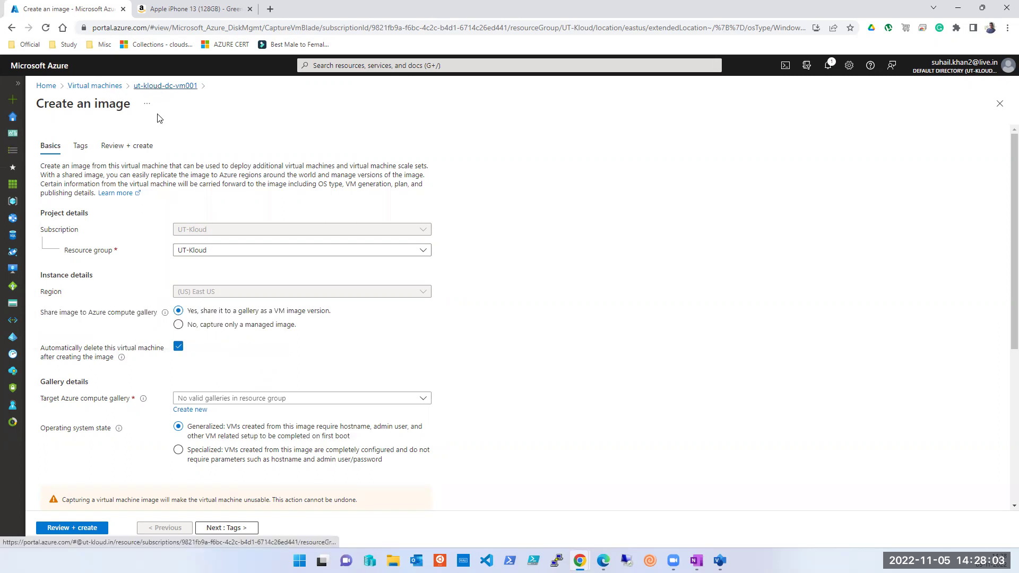
pyautogui.click(178, 347)
# View the available target Azure compute galleries for the image and close the list without choosing one
pyautogui.scroll(-1, 244, 372)
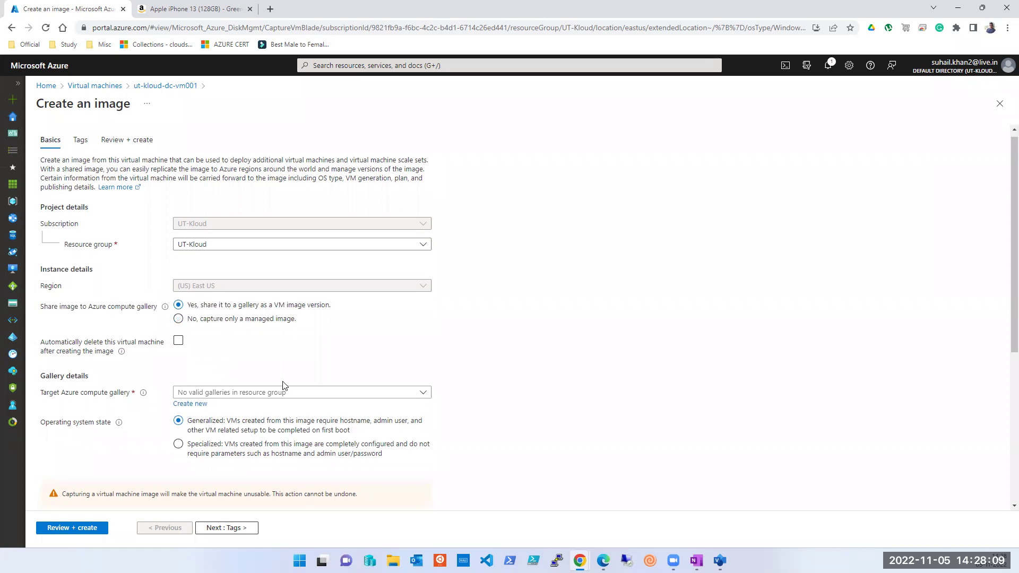
pyautogui.click(287, 345)
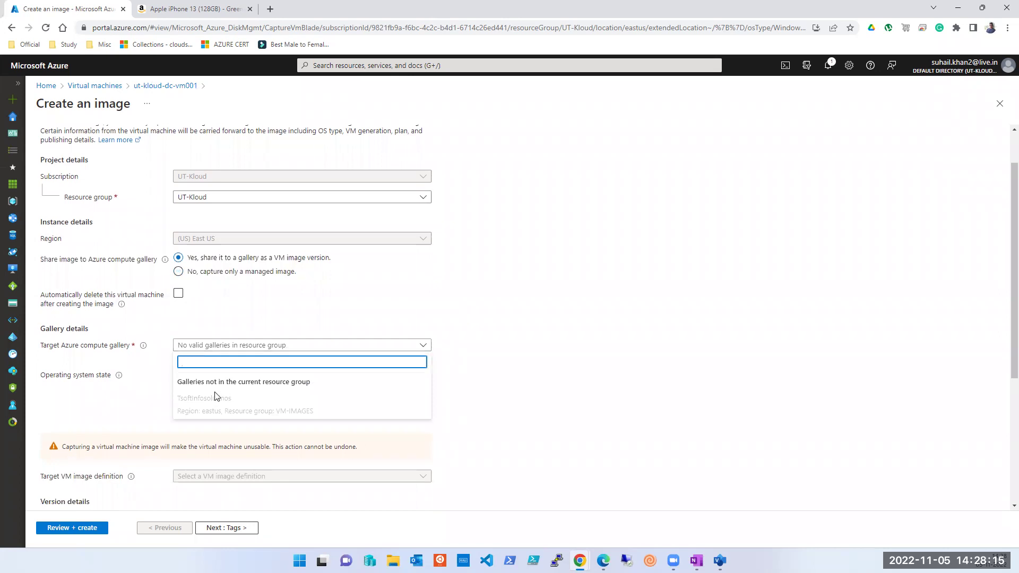
pyautogui.click(584, 383)
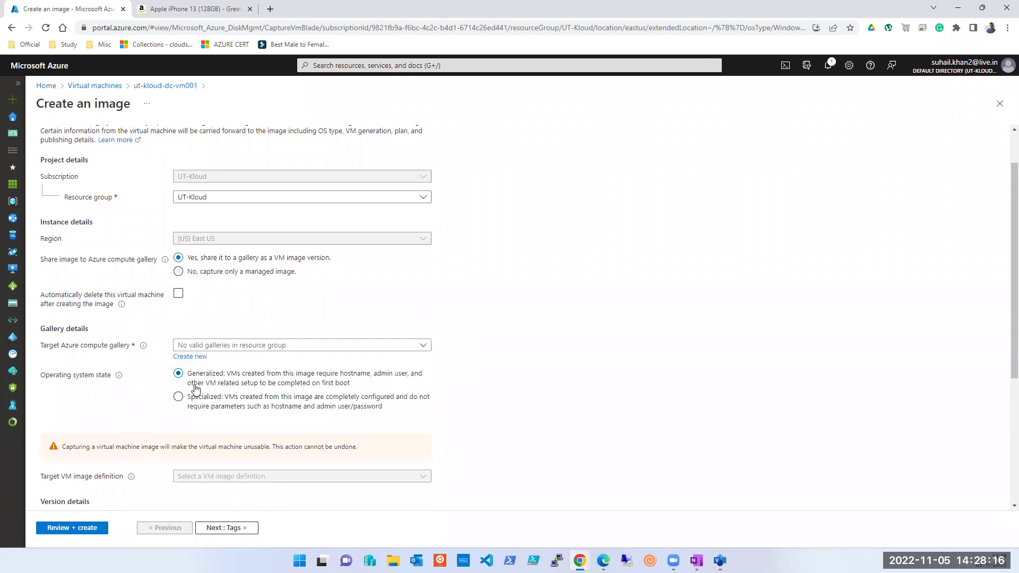
pyautogui.click(187, 357)
pyautogui.write('utkloudgallery')
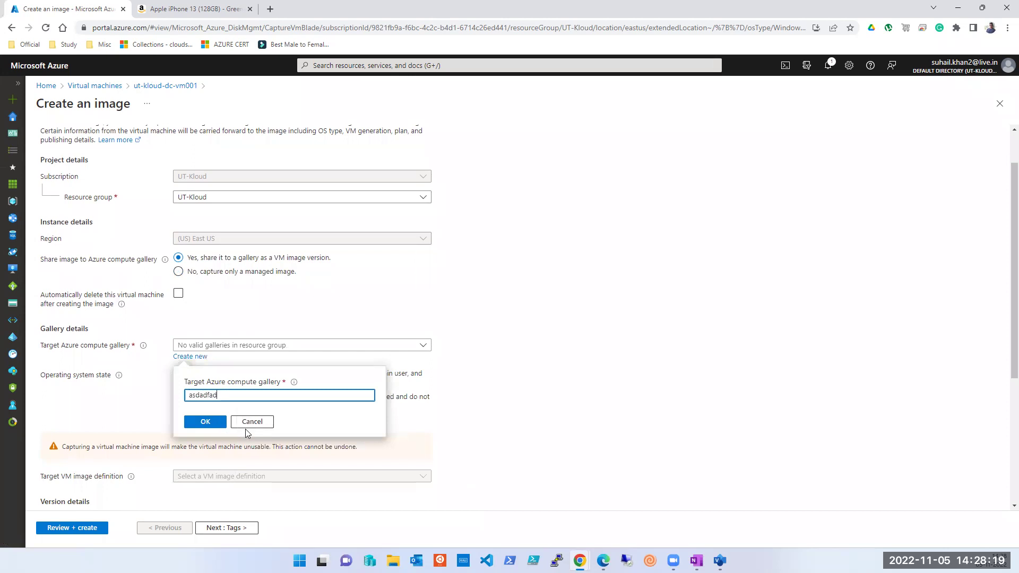
pyautogui.click(252, 422)
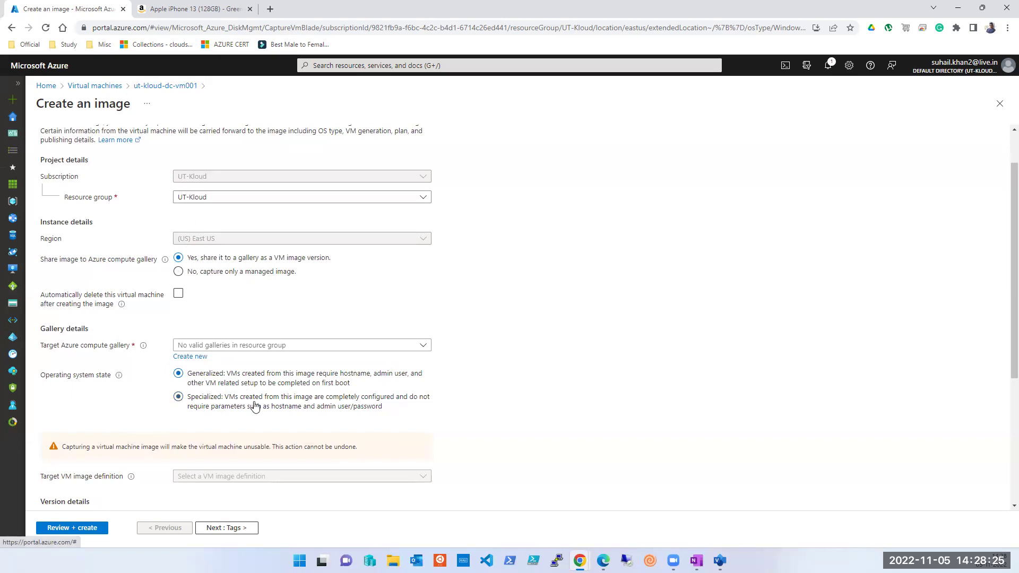
# Set the image version number to 0.0.1 in the version details
pyautogui.scroll(-4, 254, 412)
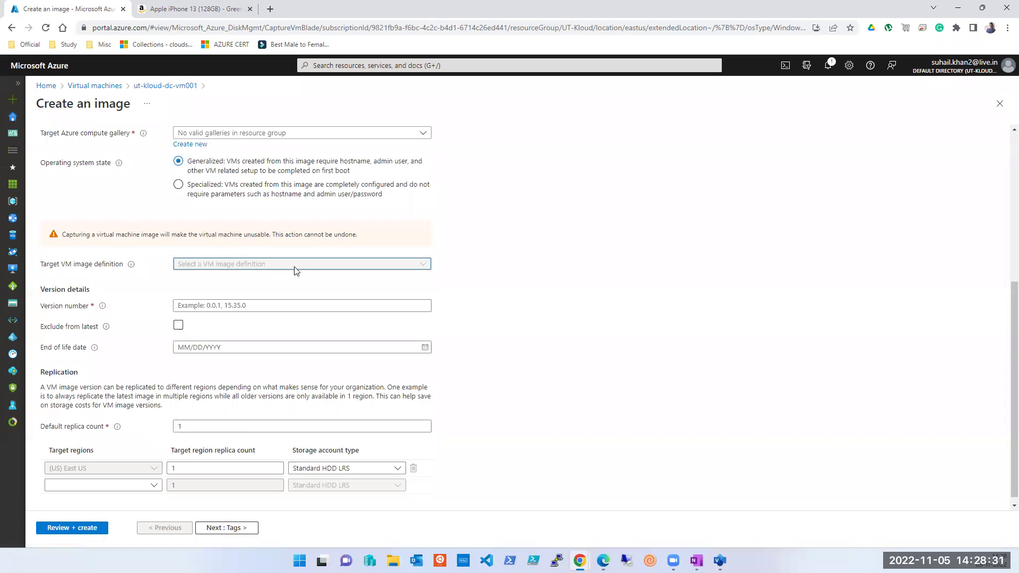
pyautogui.click(255, 307)
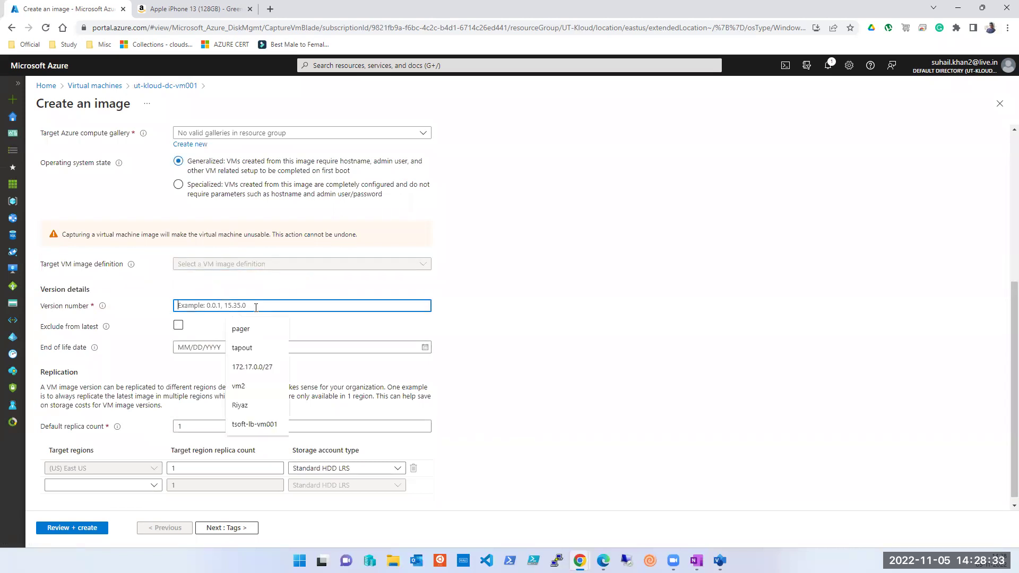
pyautogui.write('1.1')
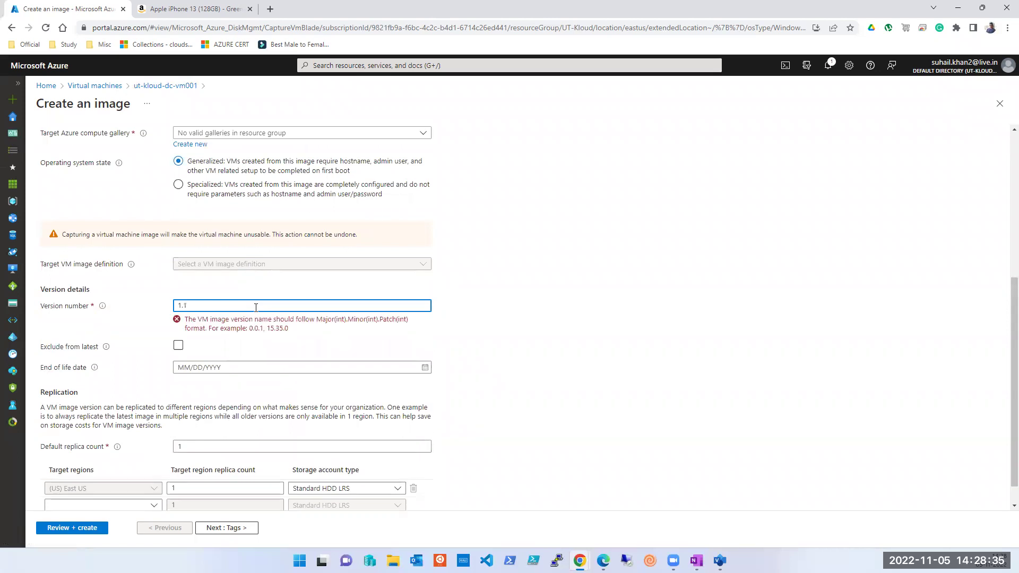
pyautogui.press('BackSpace')
pyautogui.press('BackSpace')
pyautogui.press('BackSpace')
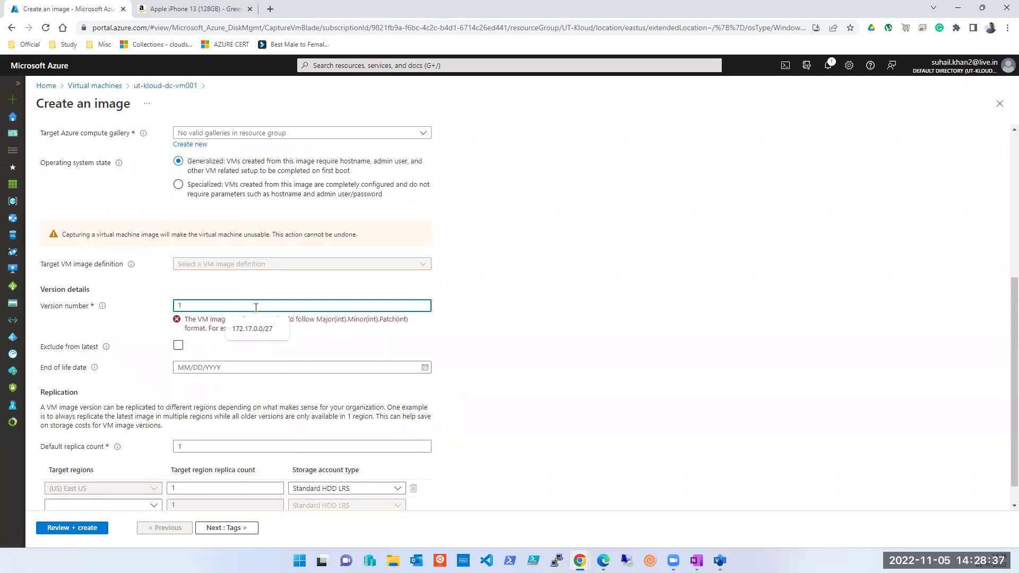
pyautogui.write('0.0.')
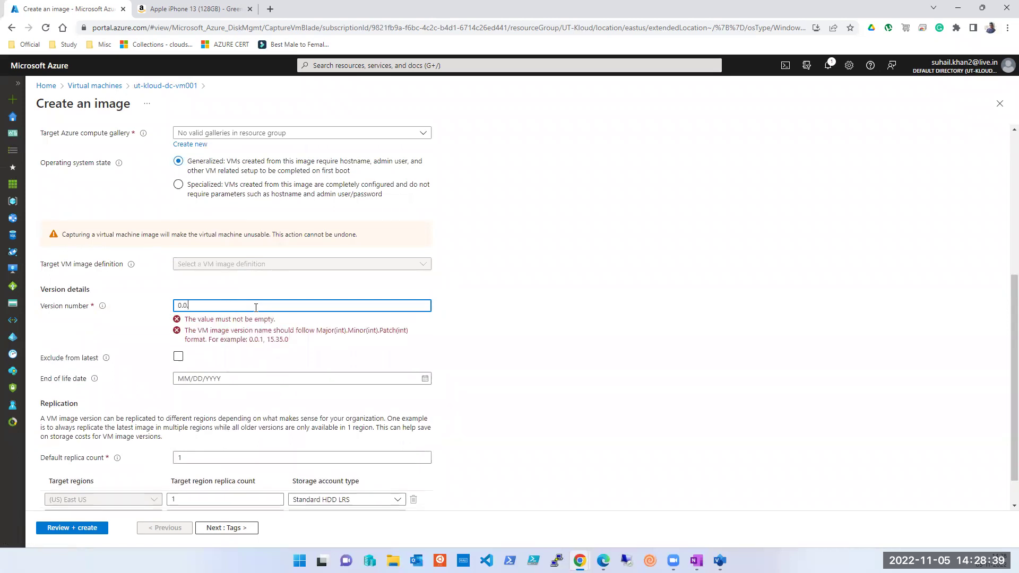
pyautogui.write('1')
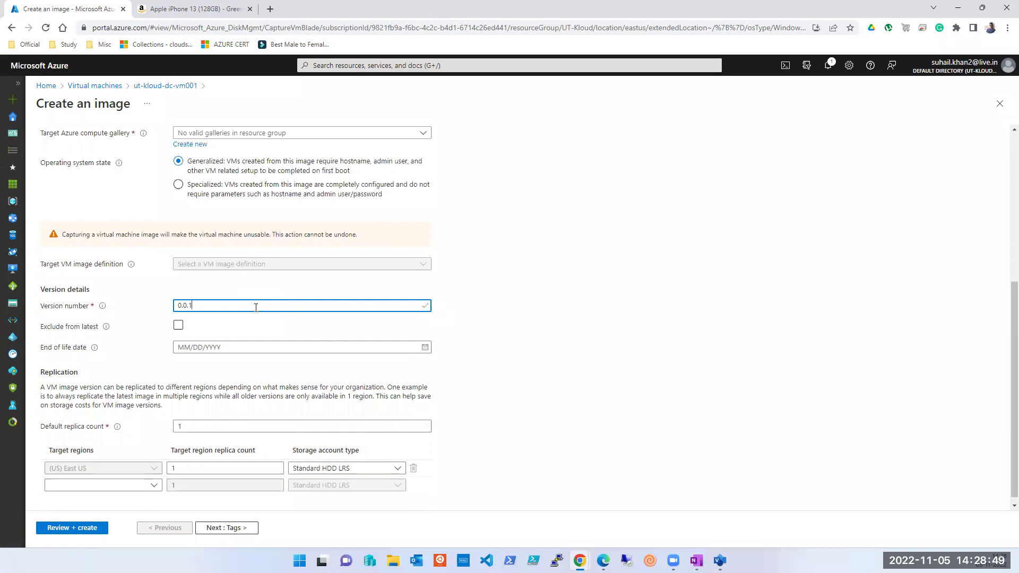
# Switch the exclude-from-latest option on and off again, then set the end of life date to 11/26/2022
pyautogui.click(178, 325)
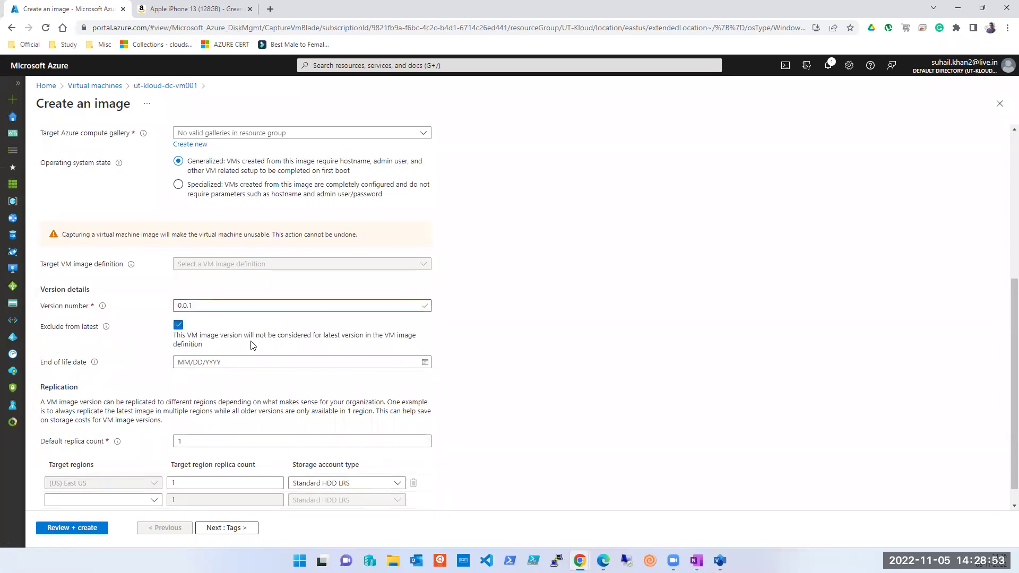
pyautogui.moveTo(108, 326)
pyautogui.click(178, 325)
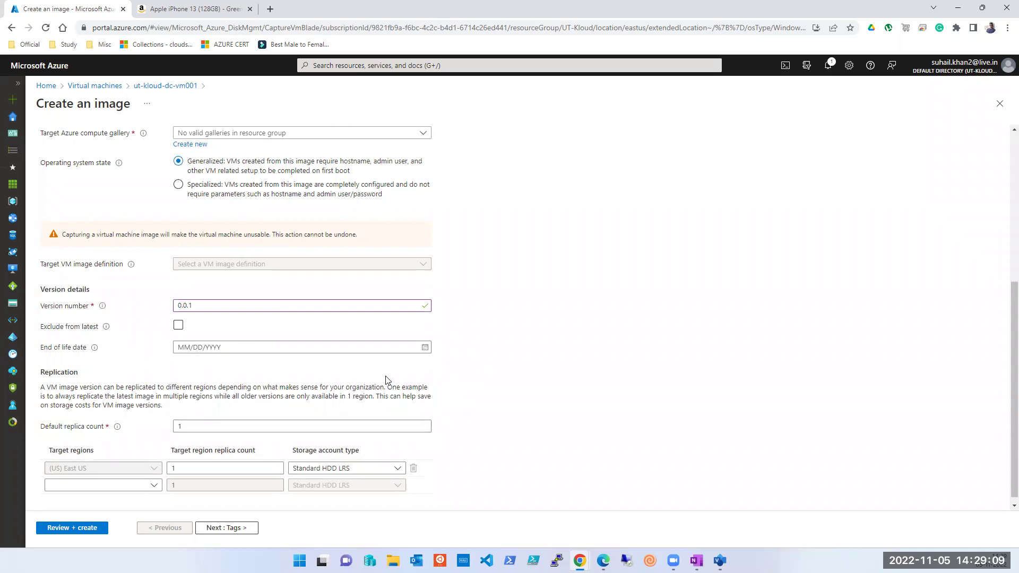
pyautogui.click(425, 347)
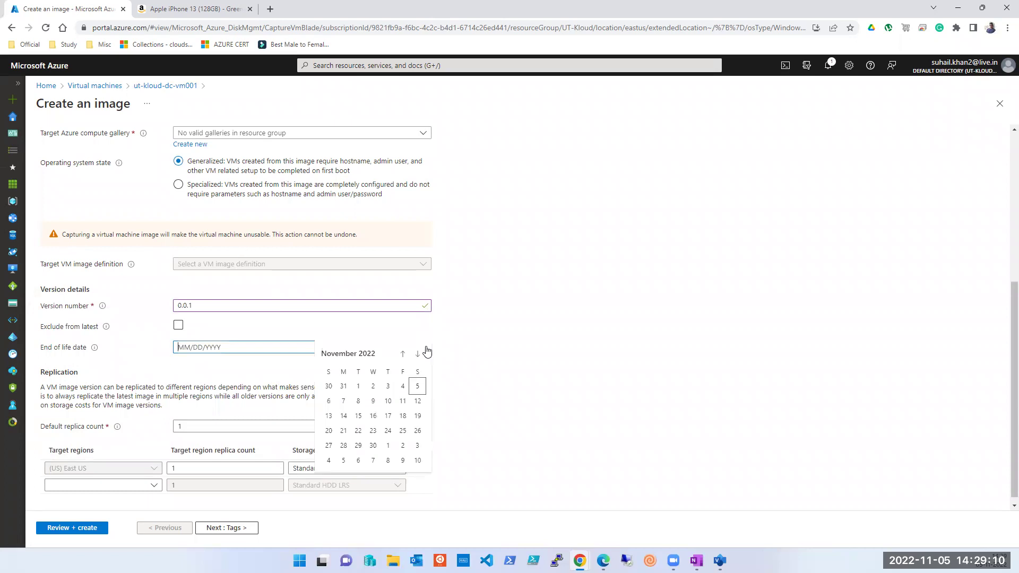
pyautogui.click(418, 431)
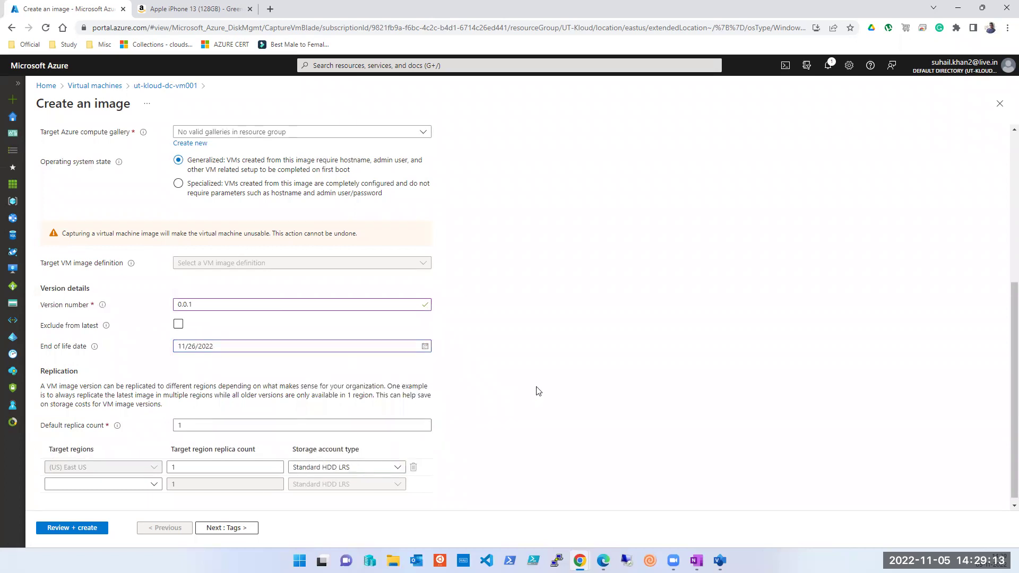
# Look over the default replica count, storage account type and tags, then leave the image form without creating the image
pyautogui.scroll(-1, 537, 390)
pyautogui.doubleClick(203, 418)
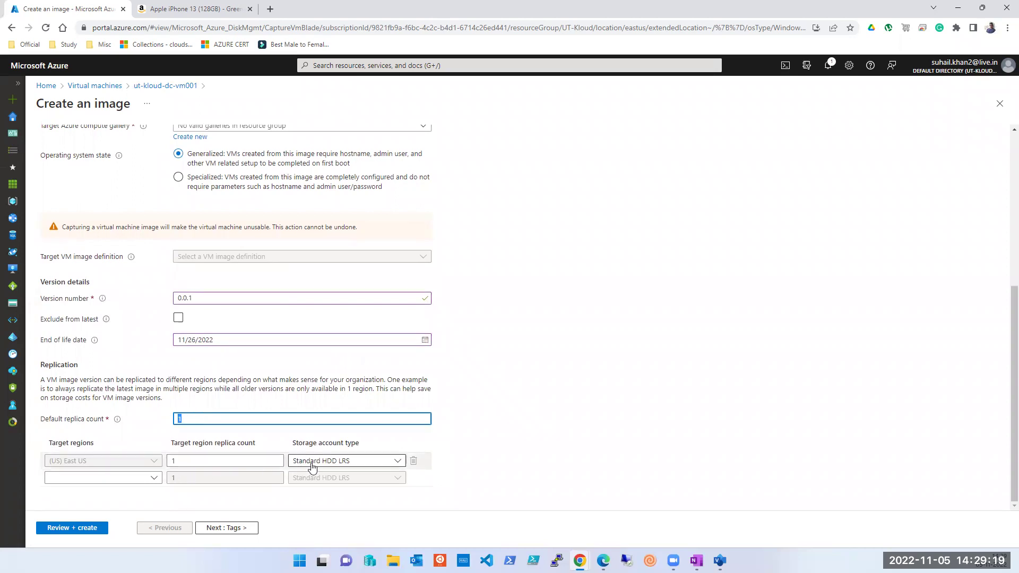
pyautogui.click(350, 461)
pyautogui.click(334, 471)
pyautogui.click(226, 528)
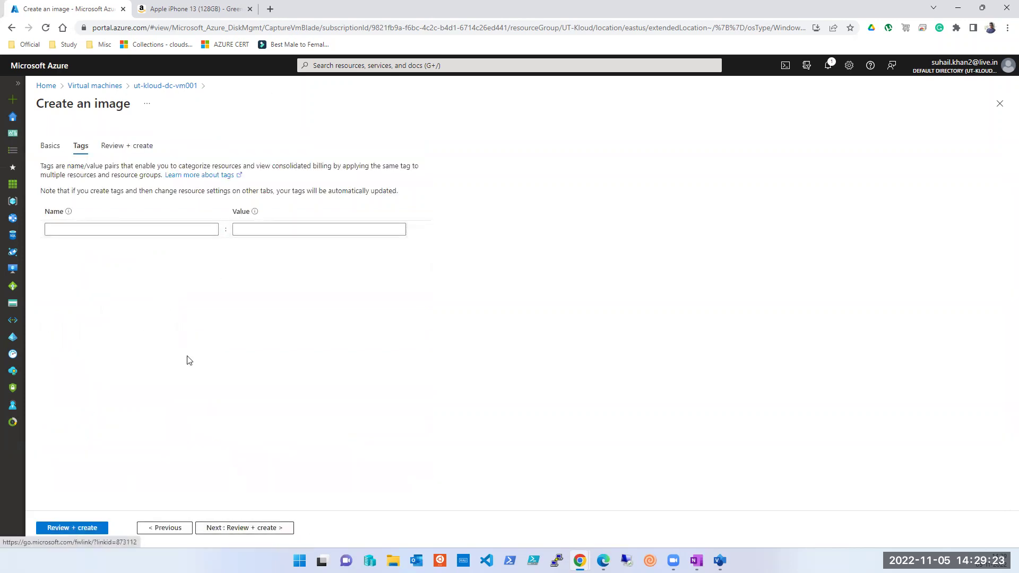
pyautogui.click(1000, 104)
# Go through the portal home to the virtual machines list and start creating a new Azure virtual machine
pyautogui.click(424, 65)
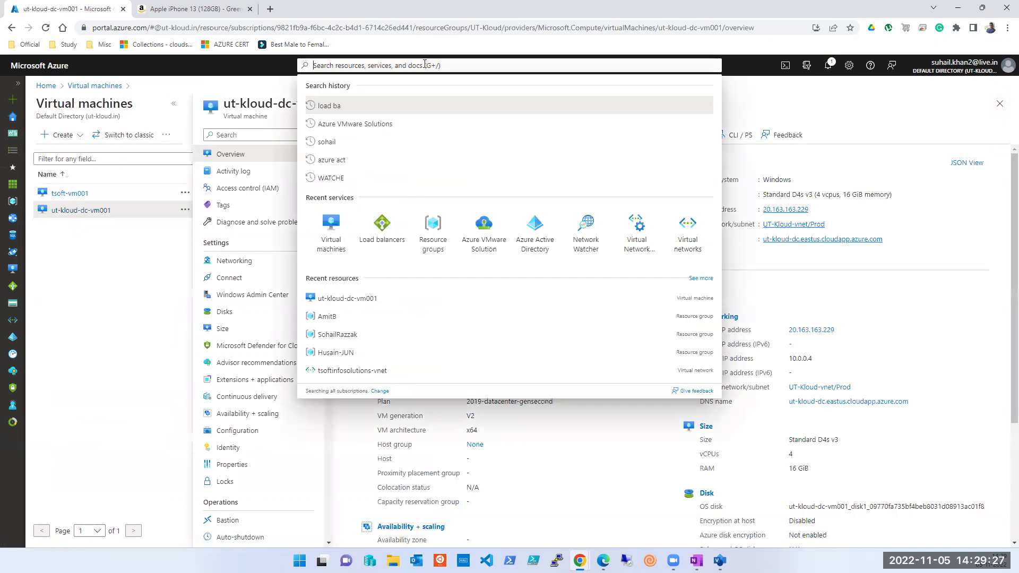
pyautogui.click(79, 347)
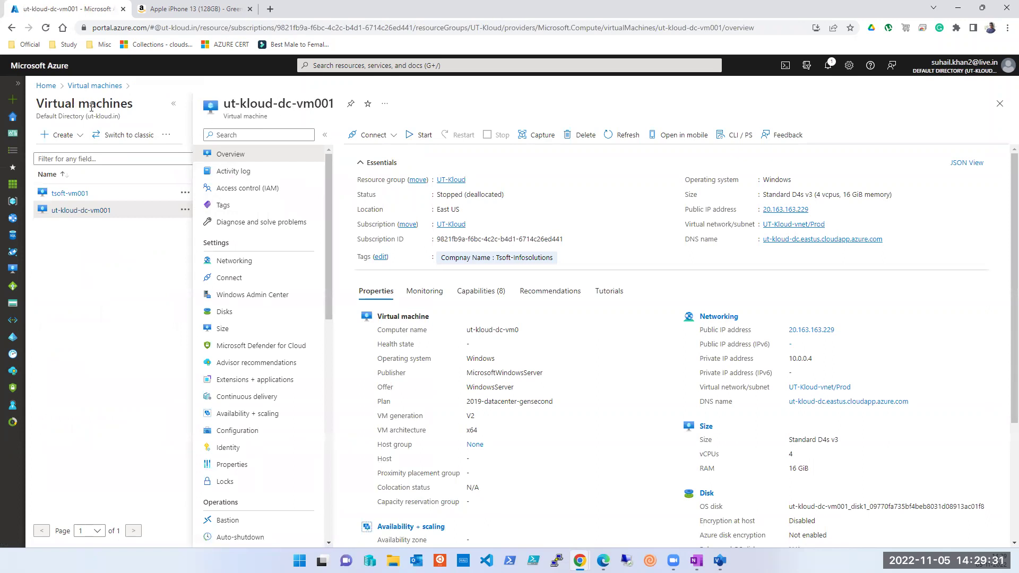
pyautogui.click(46, 86)
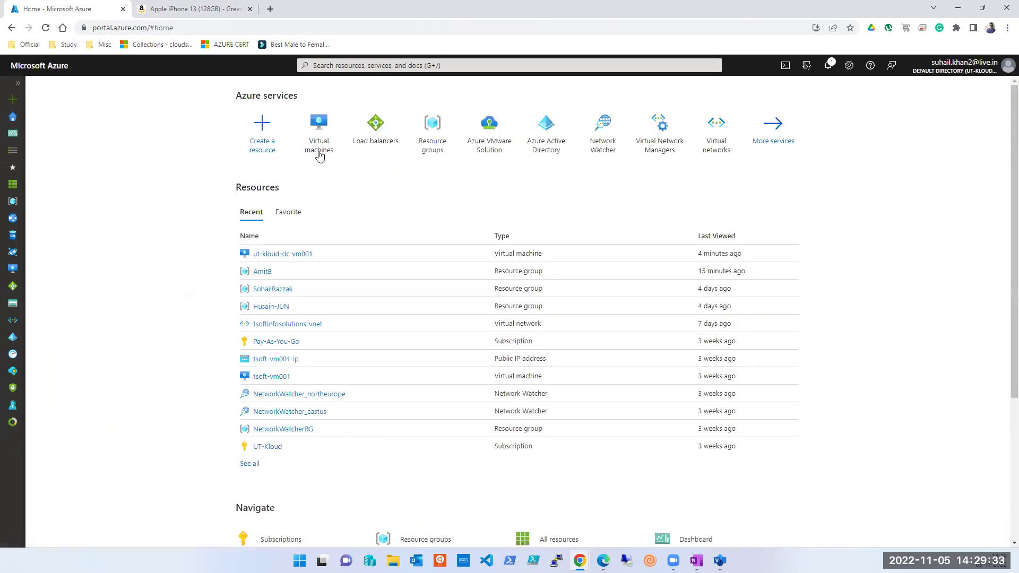
pyautogui.click(319, 154)
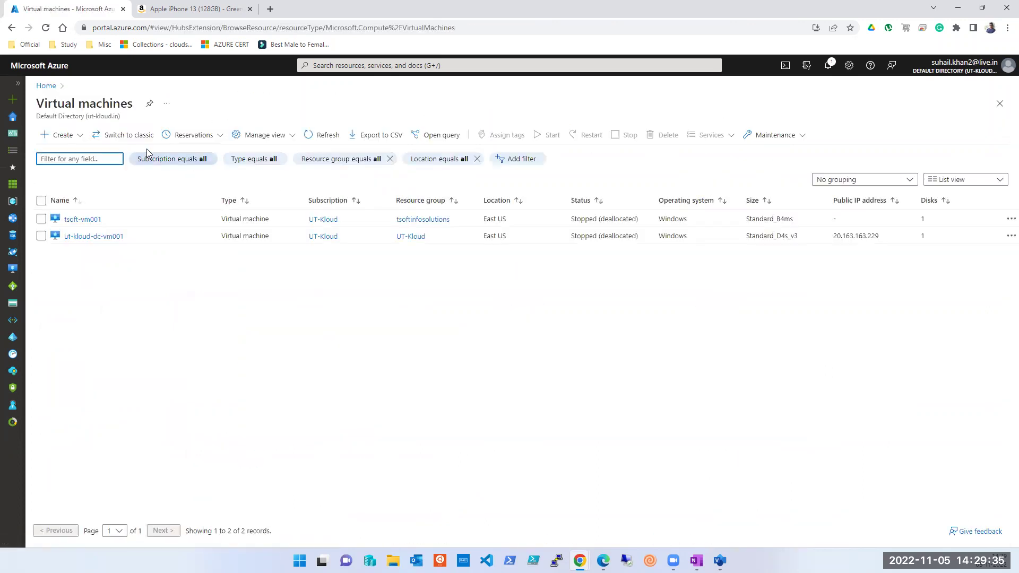
pyautogui.click(82, 139)
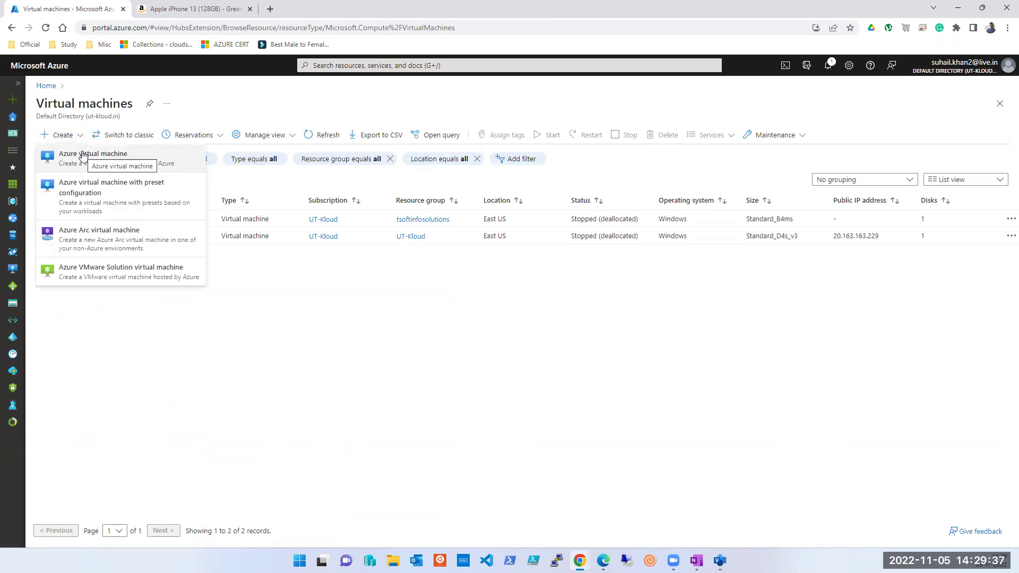
pyautogui.click(82, 155)
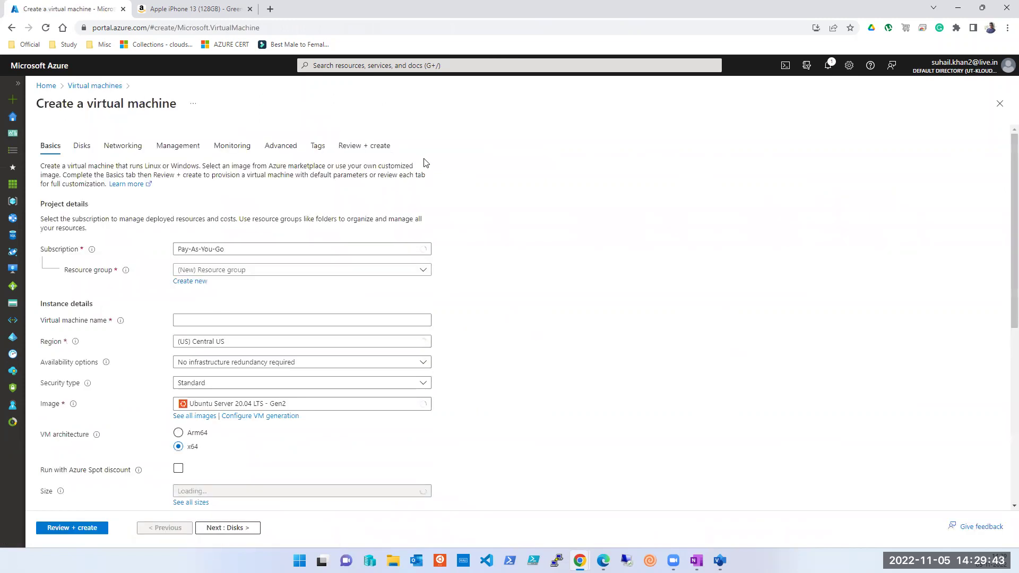
# Set the new virtual machine's subscription to UT-Kloud and choose the first existing resource group in the list
pyautogui.click(262, 249)
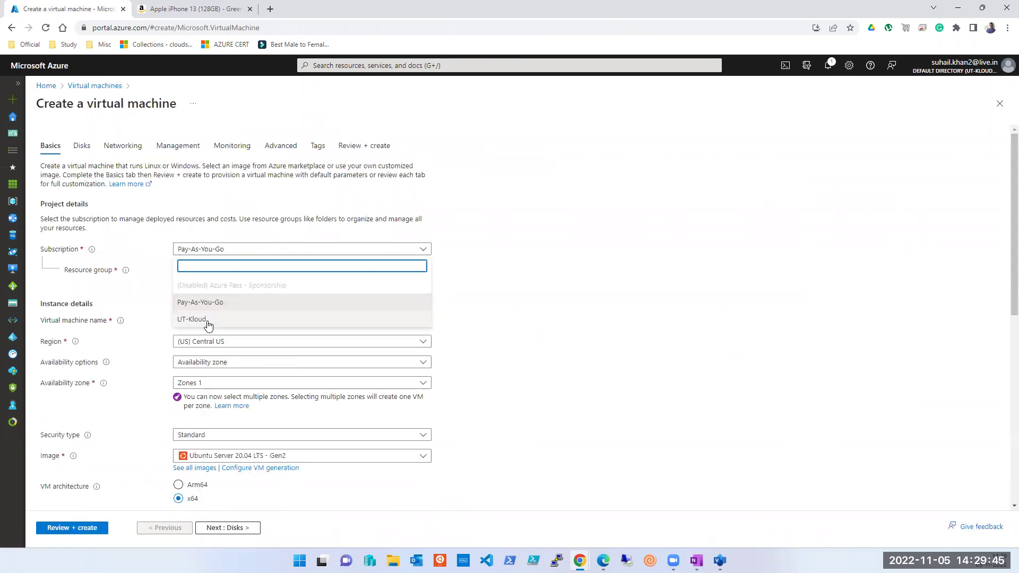
pyautogui.click(207, 321)
pyautogui.click(245, 270)
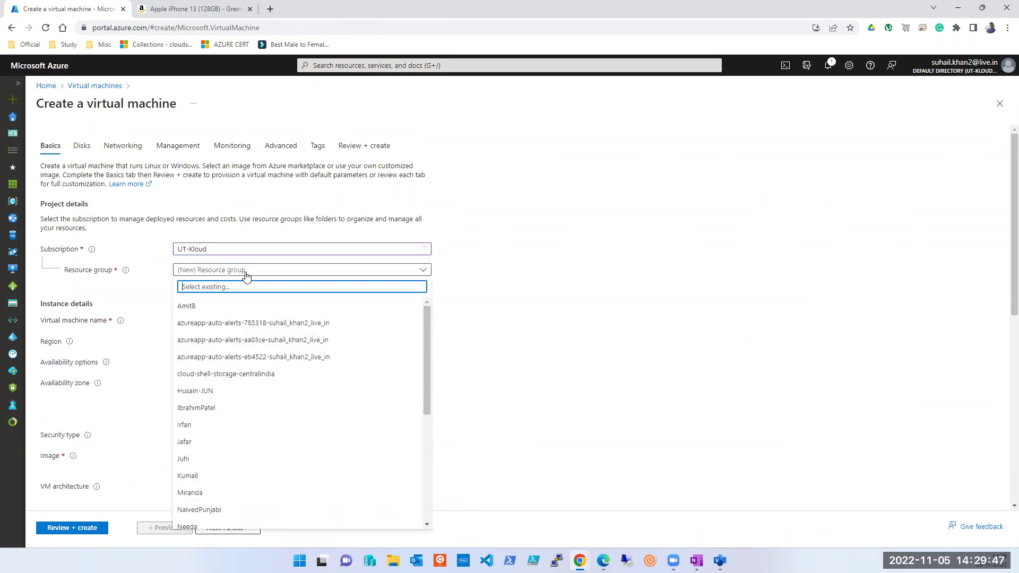
pyautogui.click(221, 305)
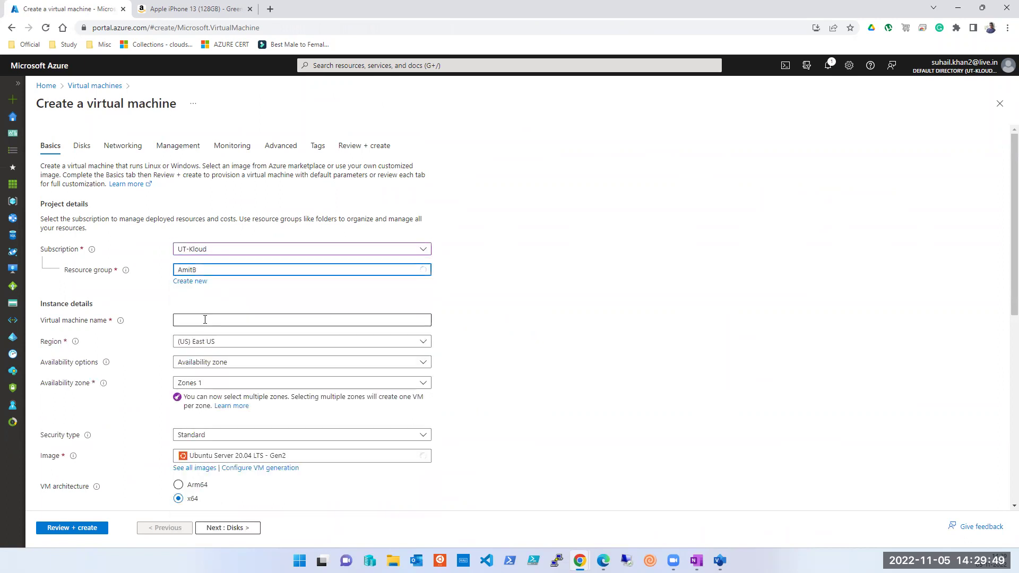
# Name the virtual machine tsoft-lb2-vm001 and copy that name
pyautogui.click(205, 319)
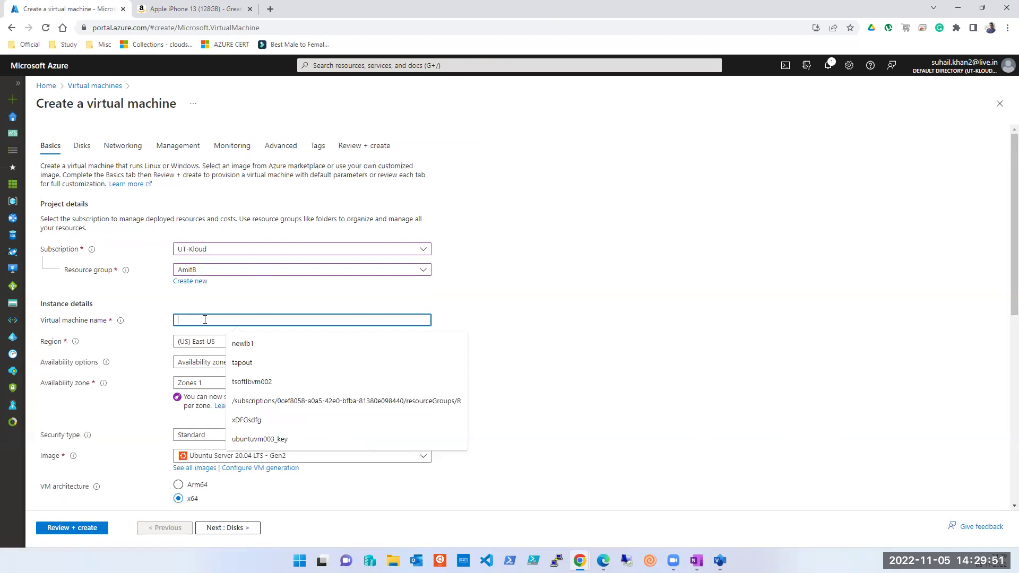
pyautogui.write('ts')
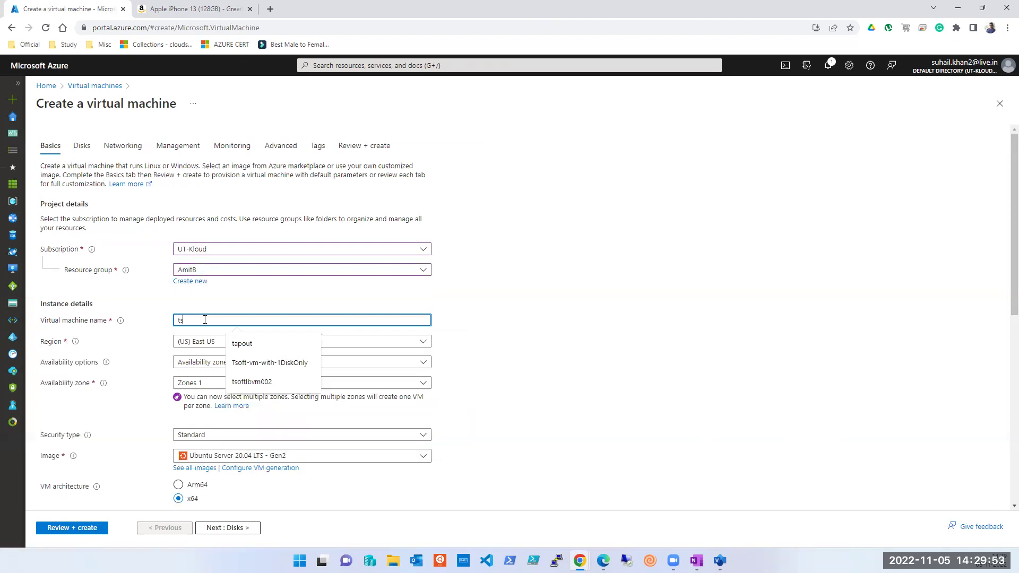
pyautogui.write('oft-lb')
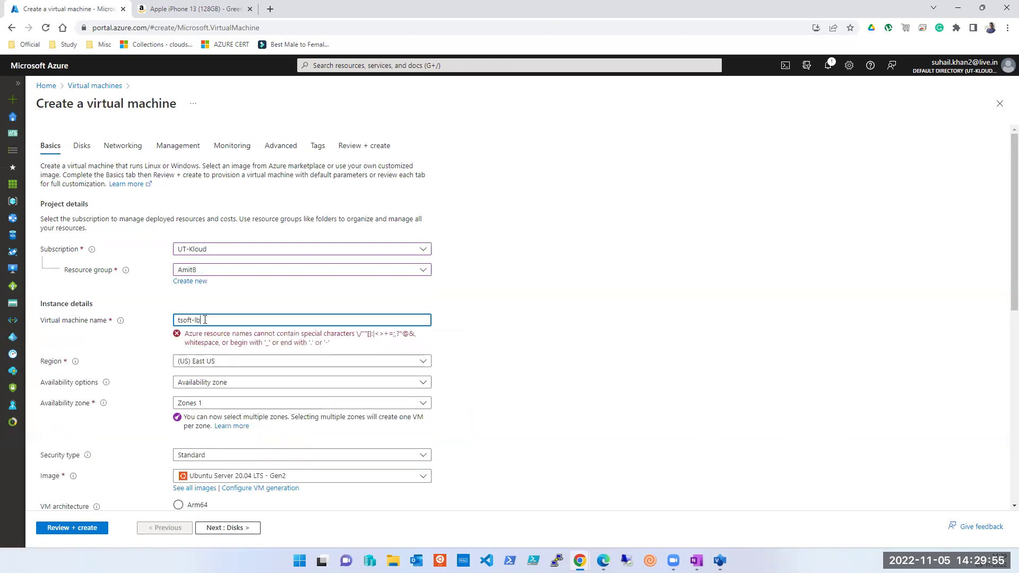
pyautogui.write('2 ')
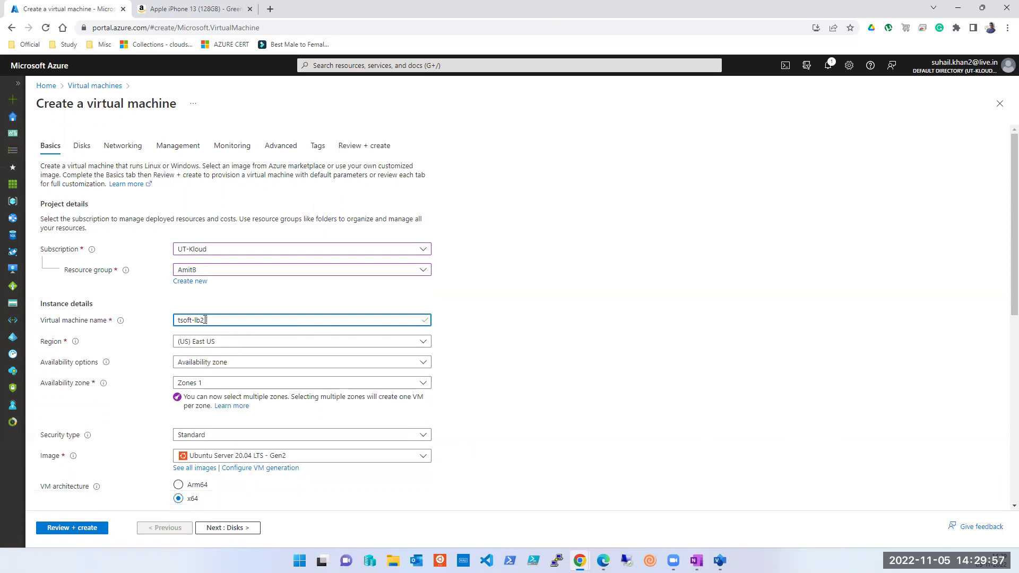
pyautogui.write('vm002')
pyautogui.hotkey('ctrl', 'a')
pyautogui.press('End')
pyautogui.write('1')
pyautogui.press('Tab')
pyautogui.hotkey('shift', 'Tab')
pyautogui.hotkey('ctrl', 'c')
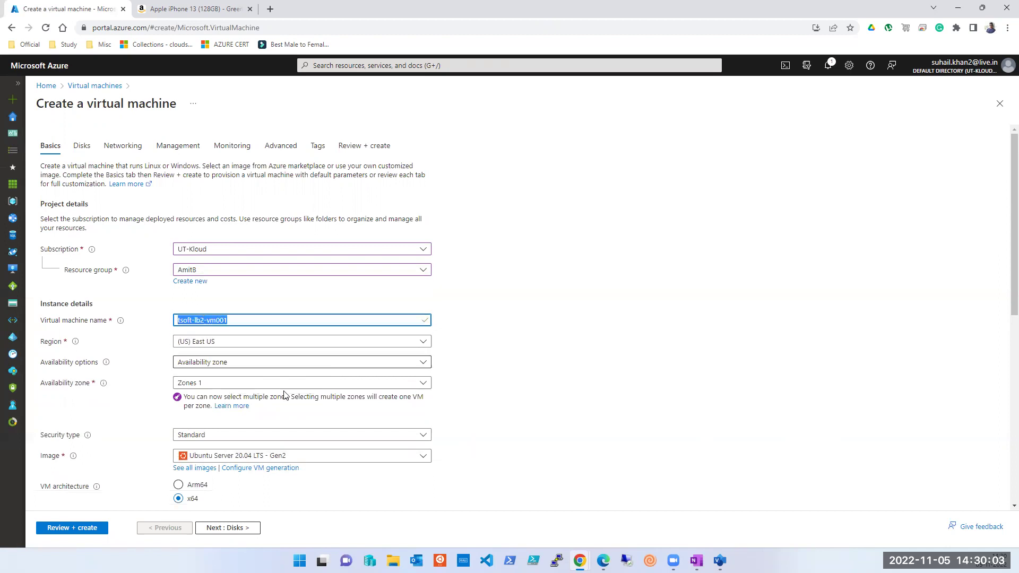
# Choose Availability set as the availability option and start creating a new availability set for the virtual machine
pyautogui.click(292, 366)
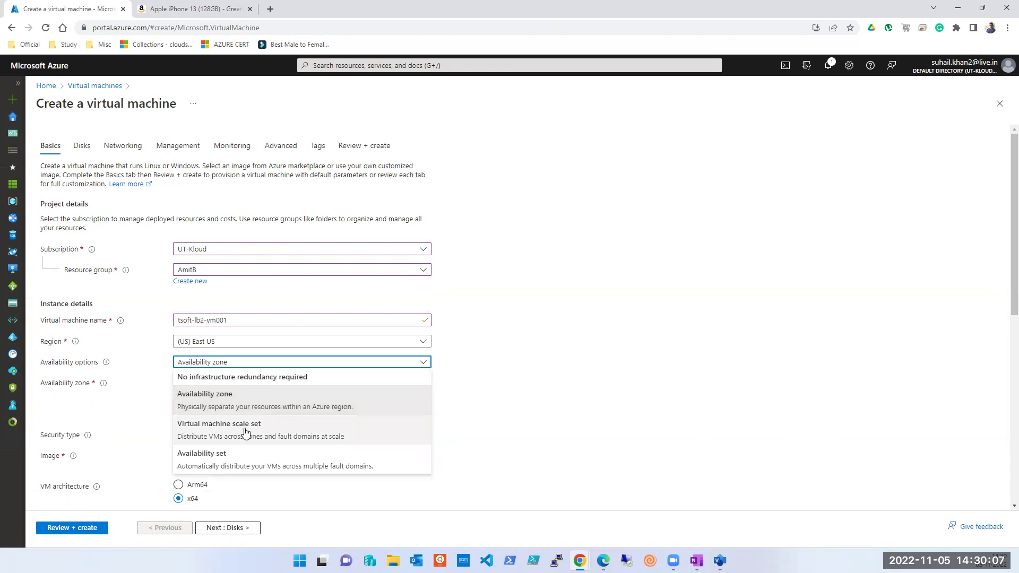
pyautogui.click(226, 463)
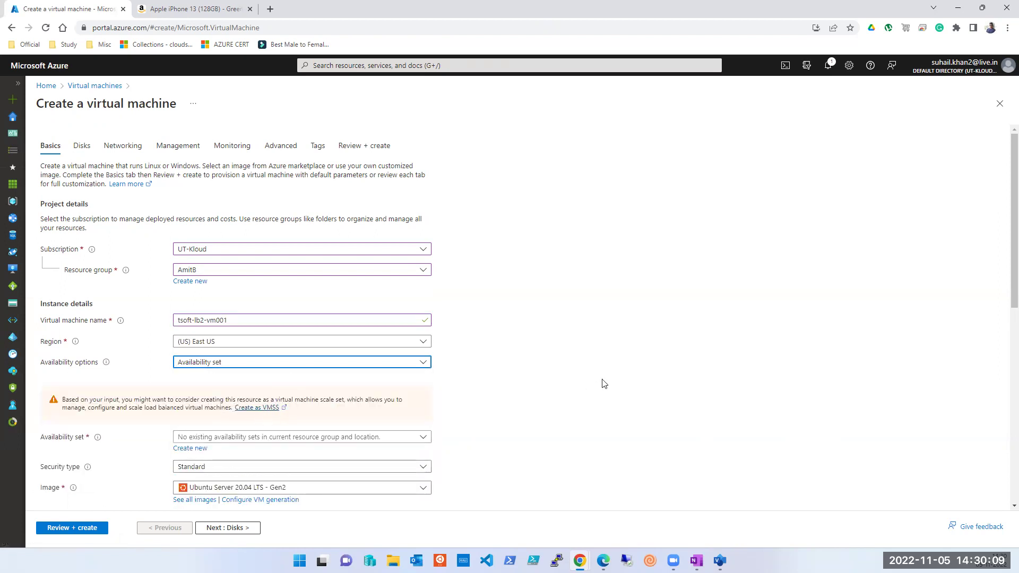
pyautogui.scroll(-4, 637, 375)
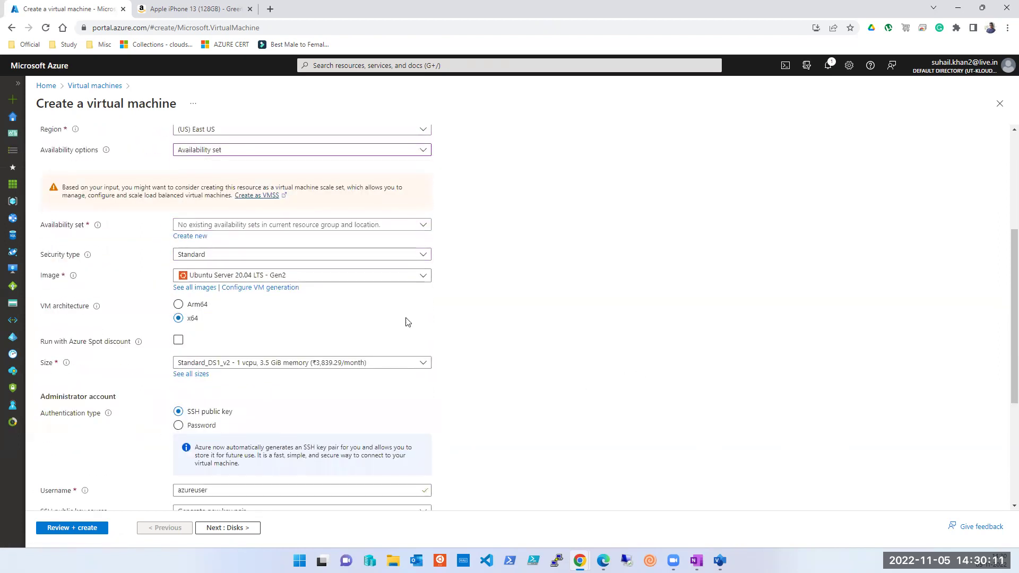
pyautogui.click(191, 226)
pyautogui.click(187, 228)
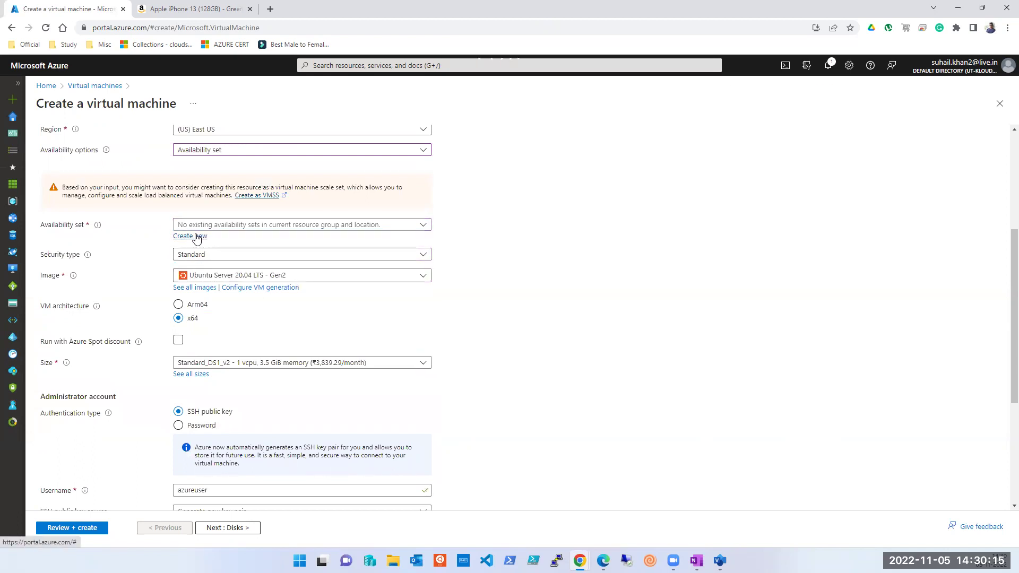
pyautogui.click(196, 236)
# Name the new availability set tsoft-lb-az-av-set and add it to the virtual machine configuration
pyautogui.click(732, 155)
pyautogui.hotkey('ctrl', 'v')
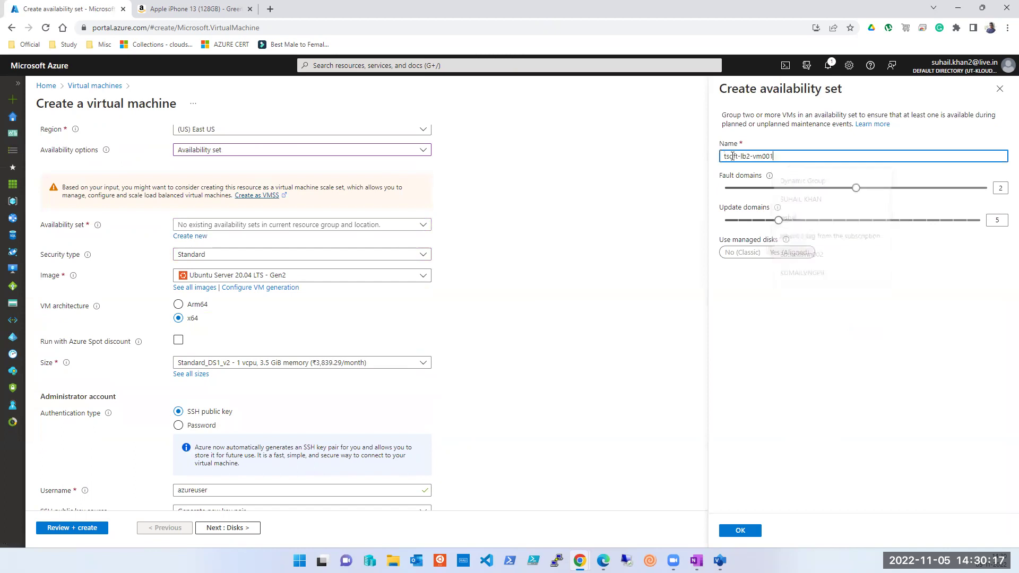
pyautogui.doubleClick(768, 156)
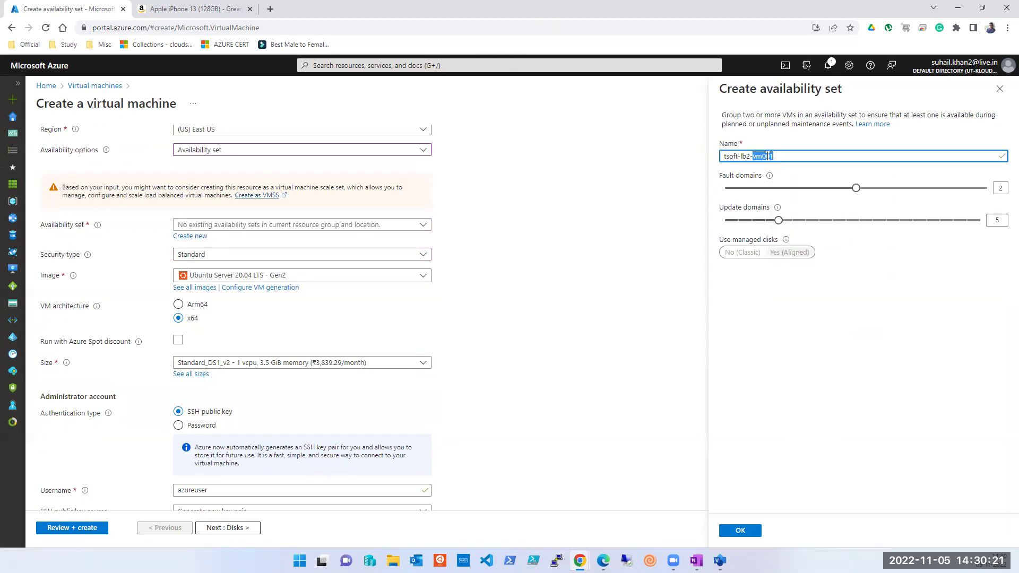
pyautogui.press('BackSpace')
pyautogui.press('BackSpace')
pyautogui.doubleClick(767, 156)
pyautogui.write('lb-a')
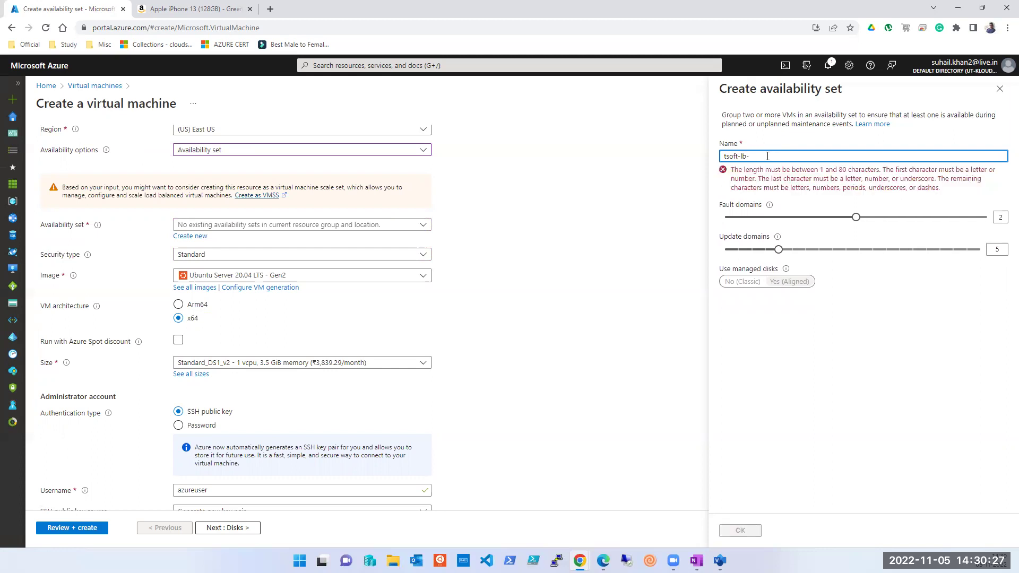
pyautogui.write('av')
pyautogui.press('BackSpace')
pyautogui.write('-')
pyautogui.press('BackSpace')
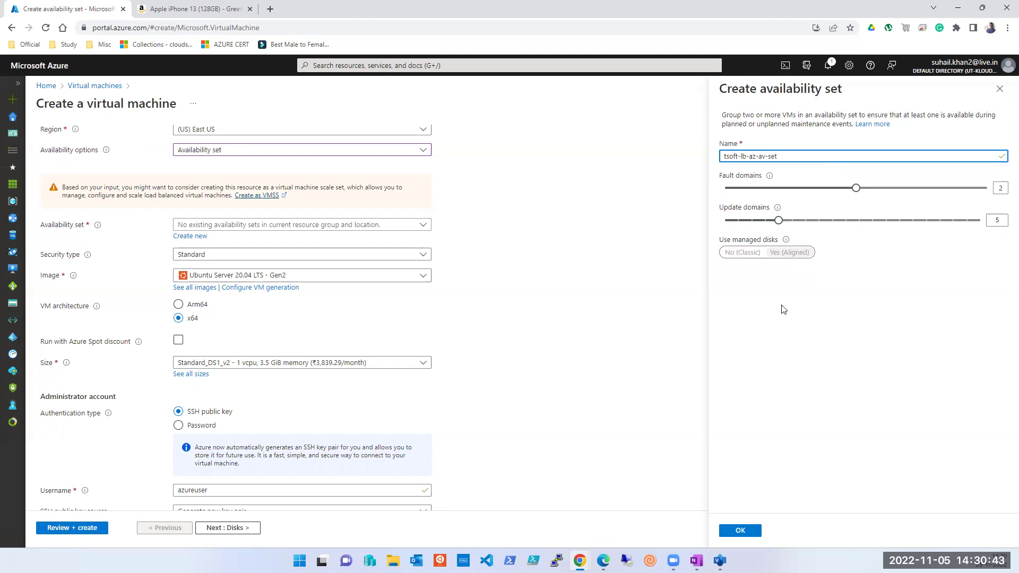
pyautogui.click(742, 530)
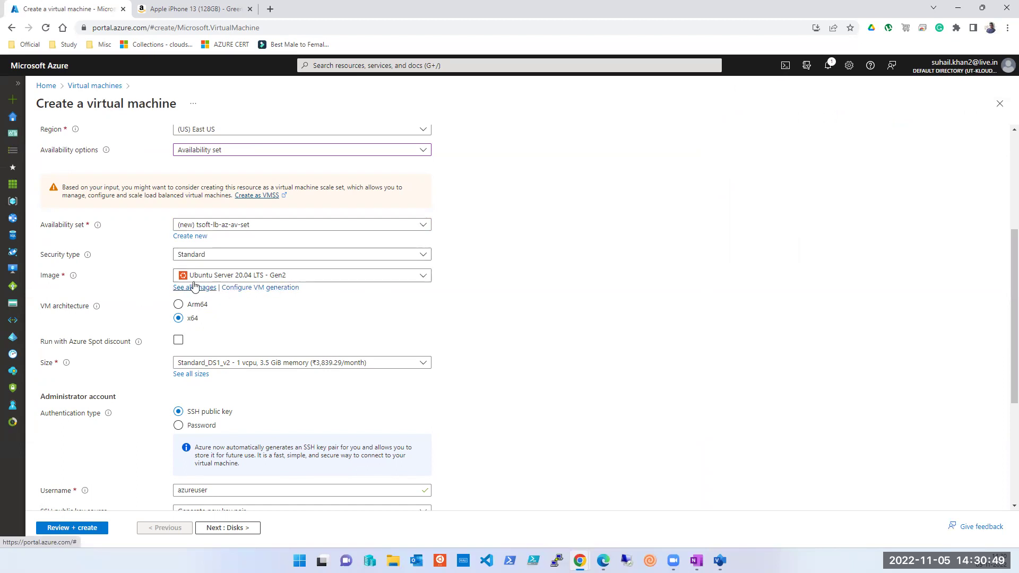
# Look through the listed VM images, open the full image catalogue and browse the Marketplace offers, including the Windows 11 versions
pyautogui.click(352, 276)
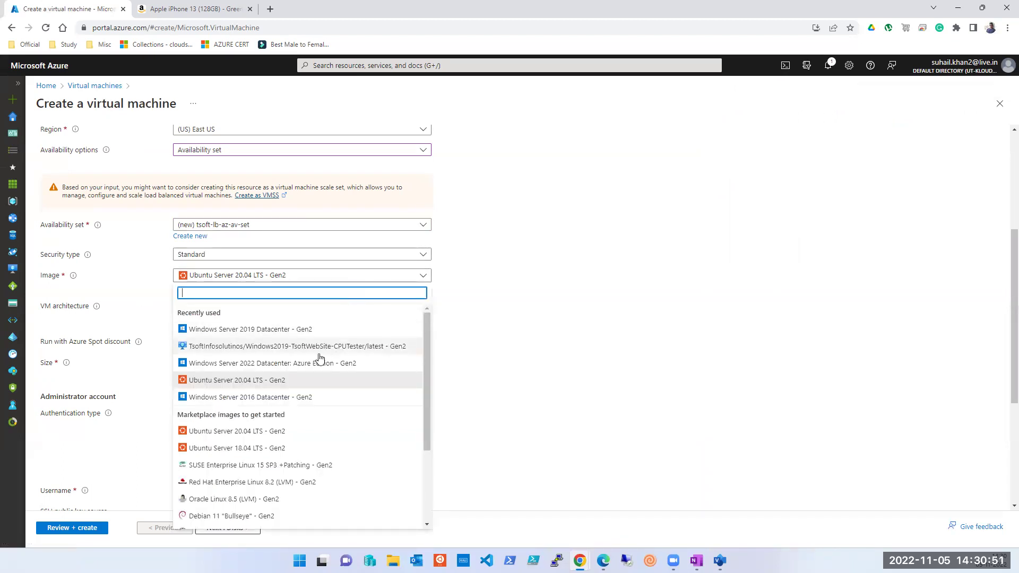
pyautogui.scroll(-3, 320, 359)
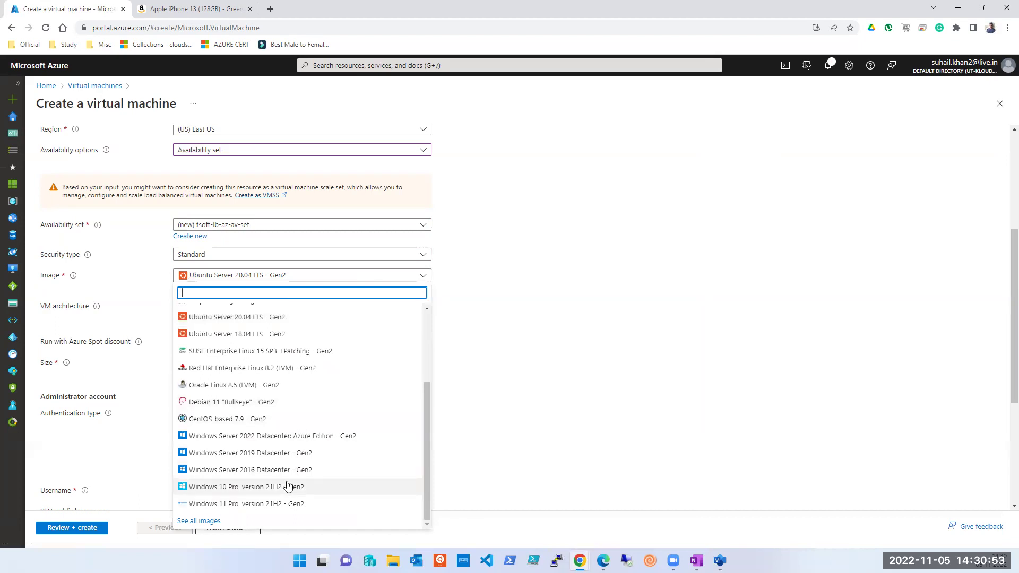
pyautogui.scroll(3, 276, 484)
pyautogui.scroll(-3, 282, 477)
pyautogui.click(221, 521)
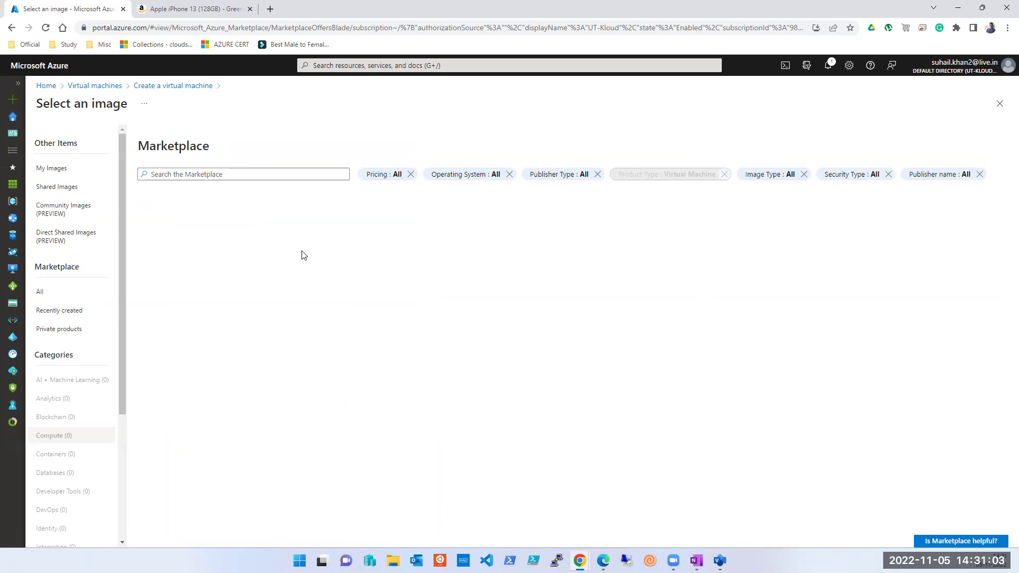
pyautogui.scroll(-5, 309, 287)
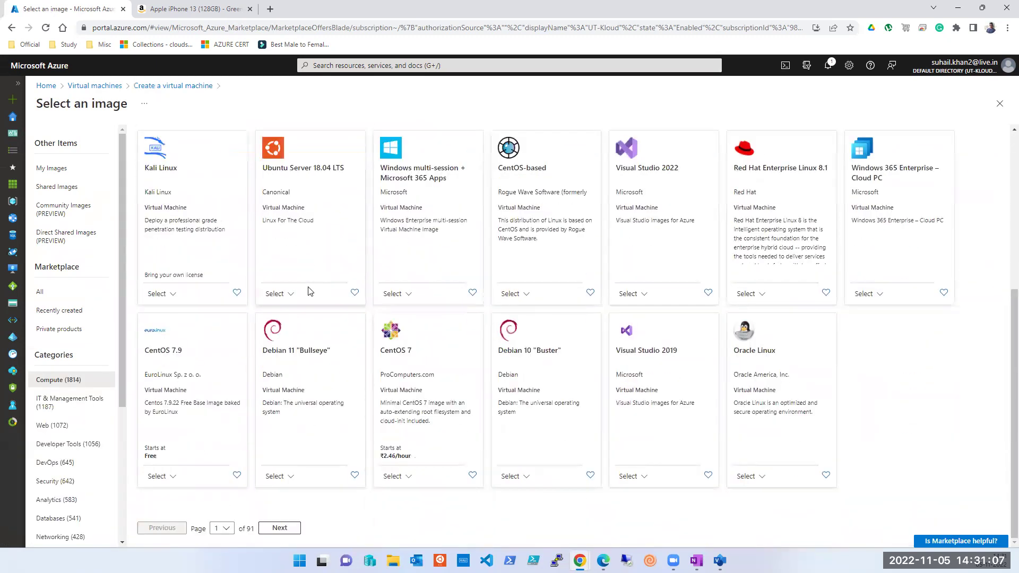
pyautogui.scroll(5, 309, 290)
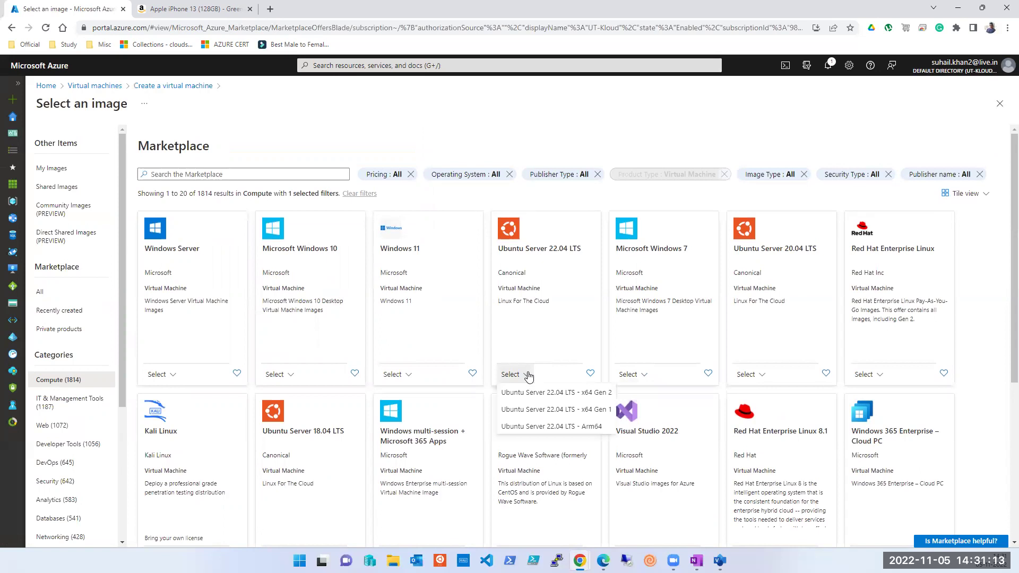
pyautogui.click(407, 375)
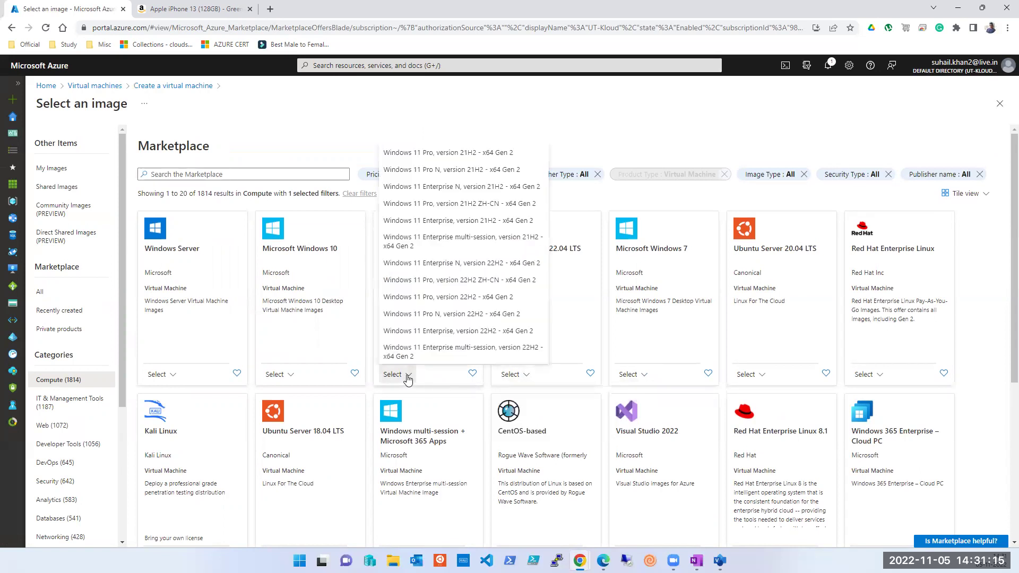
pyautogui.click(985, 229)
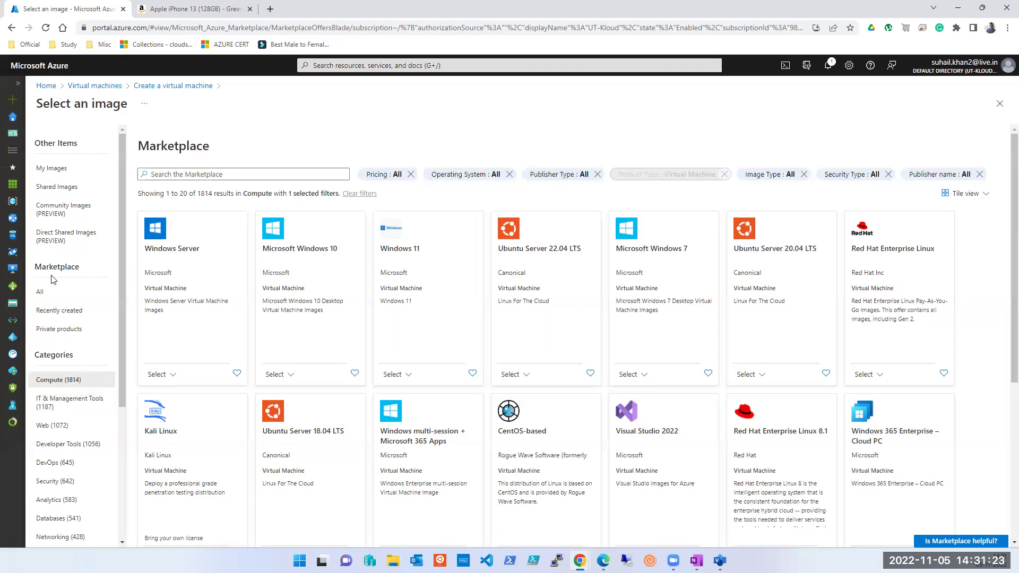
# Search the Marketplace for tsoft, clear the search and choose Windows2019-TsoftWebSite-CPUTester from the shared images as the VM image
pyautogui.click(259, 176)
pyautogui.write('tsoft')
pyautogui.press('Return')
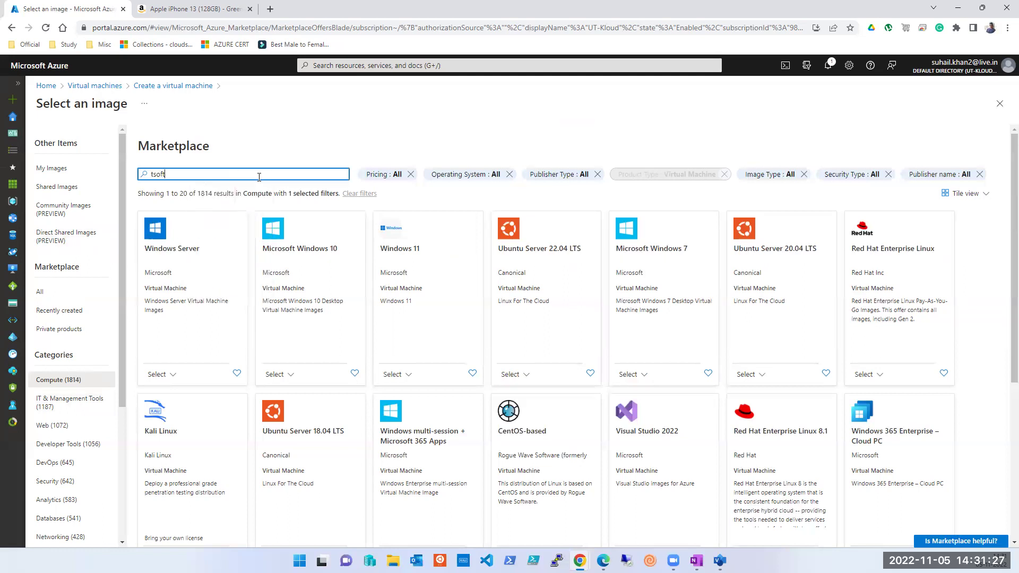
pyautogui.doubleClick(259, 177)
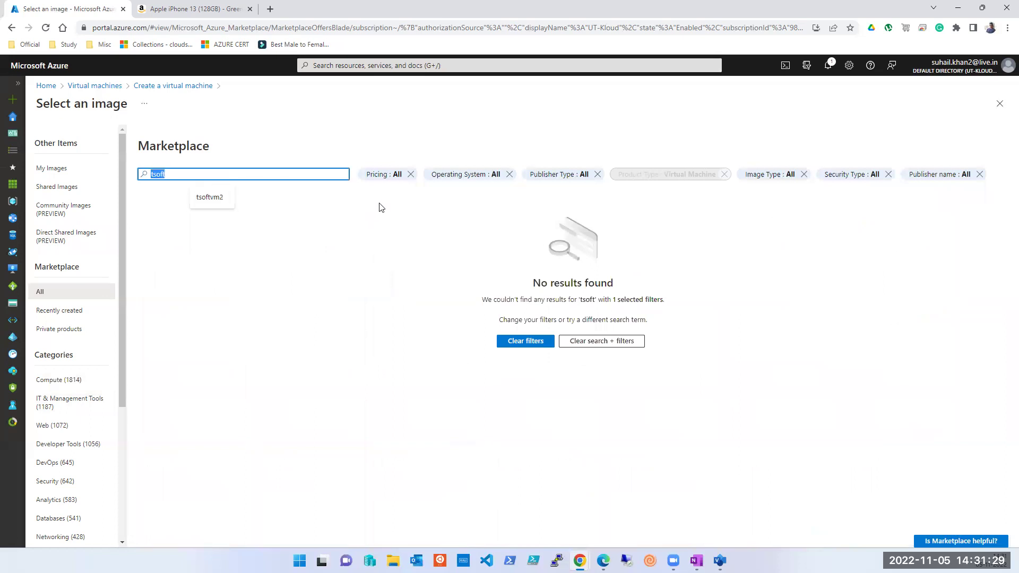
pyautogui.press('BackSpace')
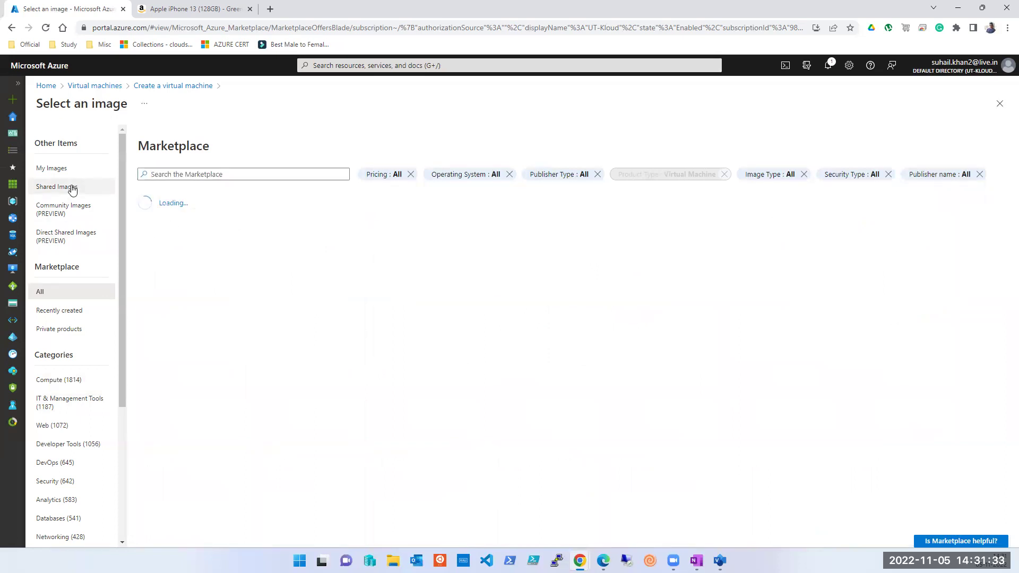
pyautogui.click(72, 188)
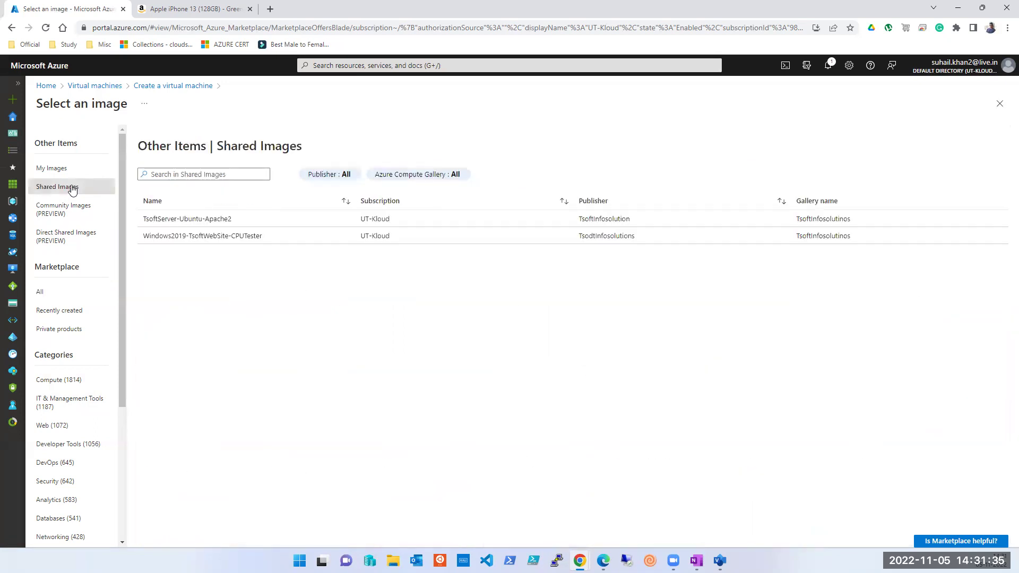
pyautogui.click(201, 236)
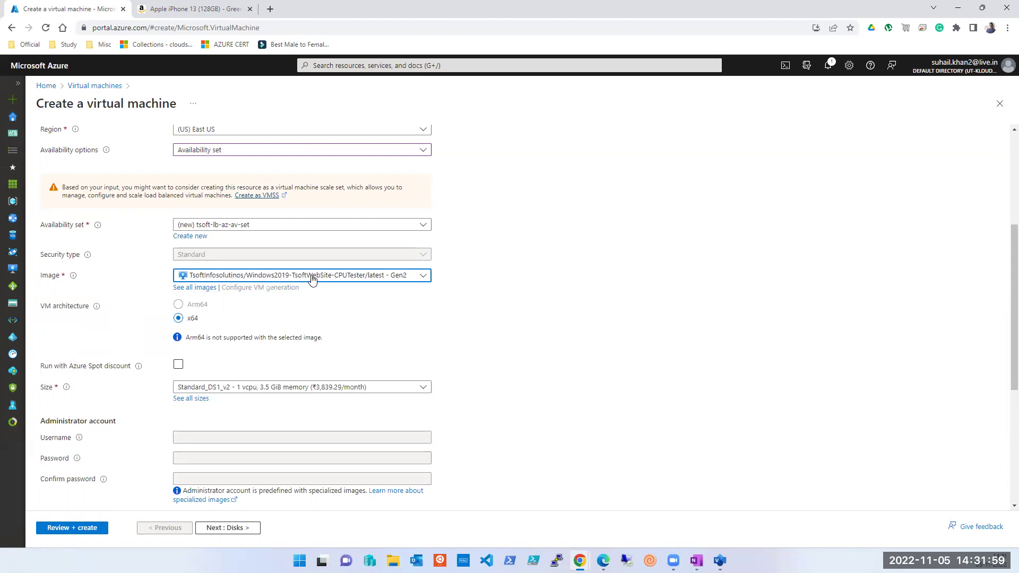
# Set the virtual machine's license type to Windows server
pyautogui.scroll(-4, 312, 280)
pyautogui.scroll(1, 312, 281)
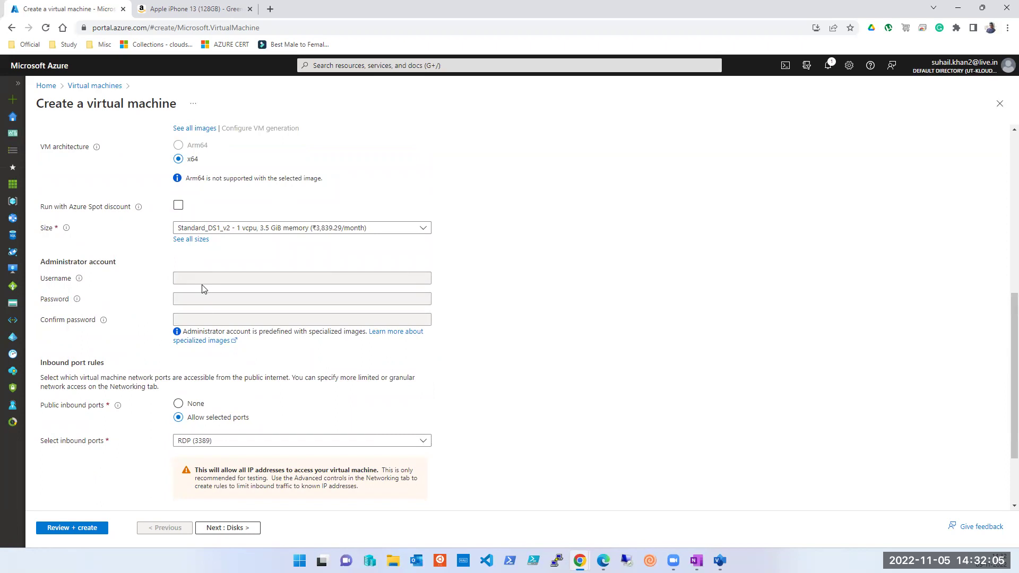
pyautogui.scroll(-2, 202, 288)
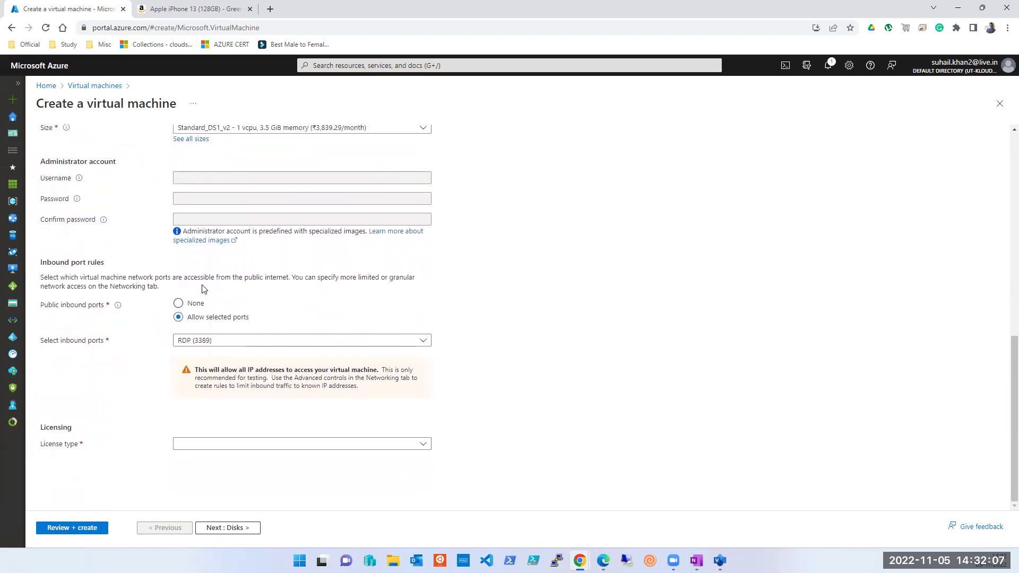
pyautogui.click(239, 444)
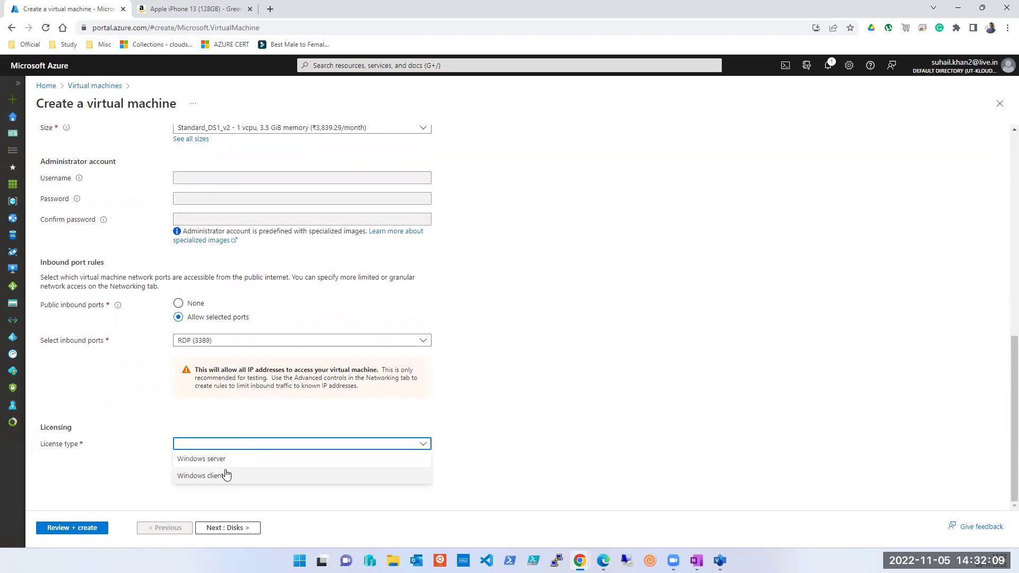
pyautogui.click(227, 458)
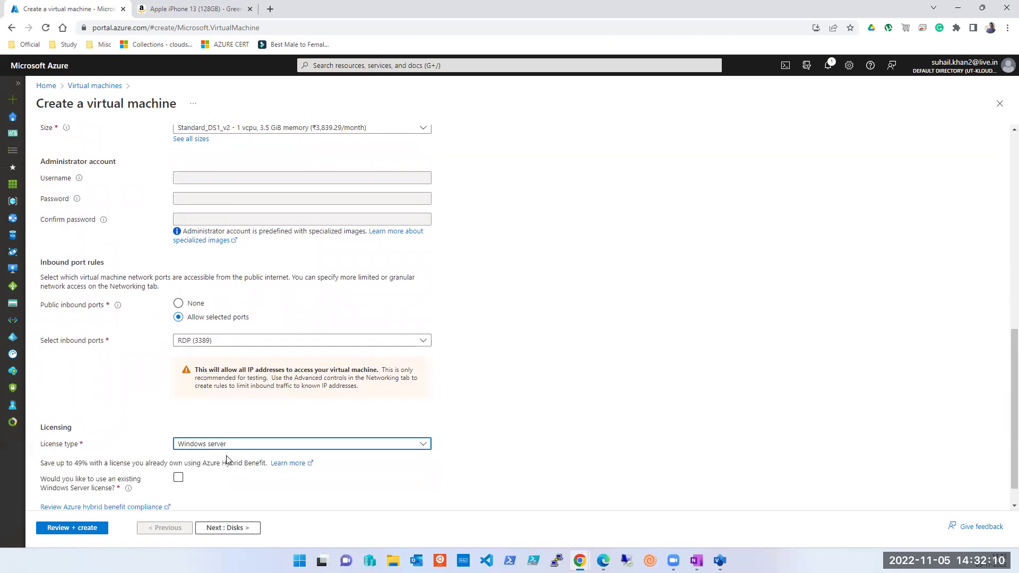
# Return to the basic settings and allow inbound HTTP (80), HTTPS (443) and SSH (22) in addition to RDP (3389)
pyautogui.click(229, 528)
pyautogui.click(183, 530)
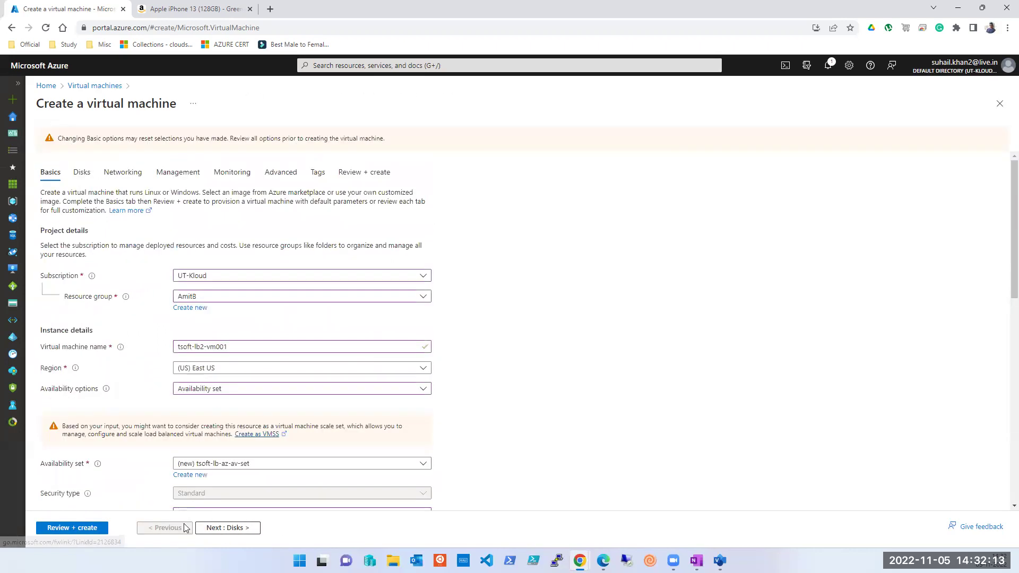
pyautogui.scroll(-5, 210, 394)
pyautogui.click(212, 361)
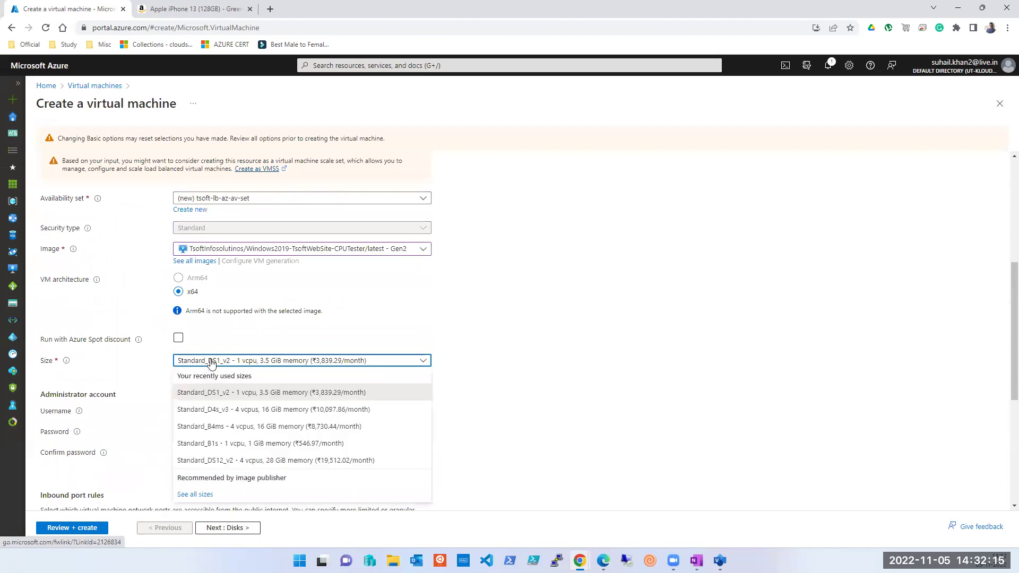
pyautogui.click(212, 361)
pyautogui.scroll(-3, 326, 405)
pyautogui.click(245, 414)
pyautogui.click(192, 467)
pyautogui.click(183, 446)
pyautogui.click(183, 429)
# Review the basic settings of tsoft-lb2-vm001, from project details and availability set to image, inbound ports and licensing
pyautogui.scroll(2, 128, 451)
pyautogui.scroll(6, 128, 451)
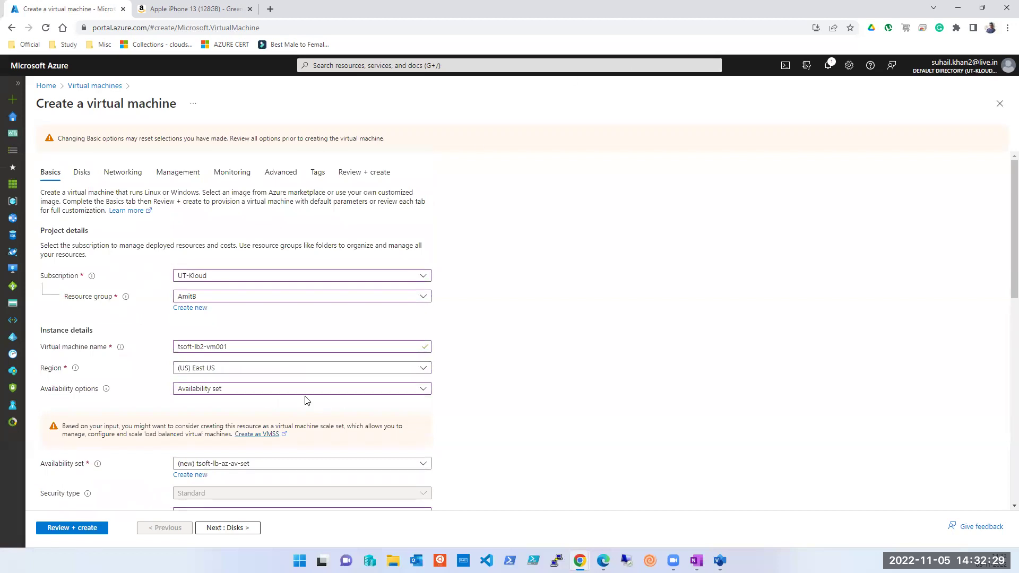
pyautogui.scroll(-1, 312, 386)
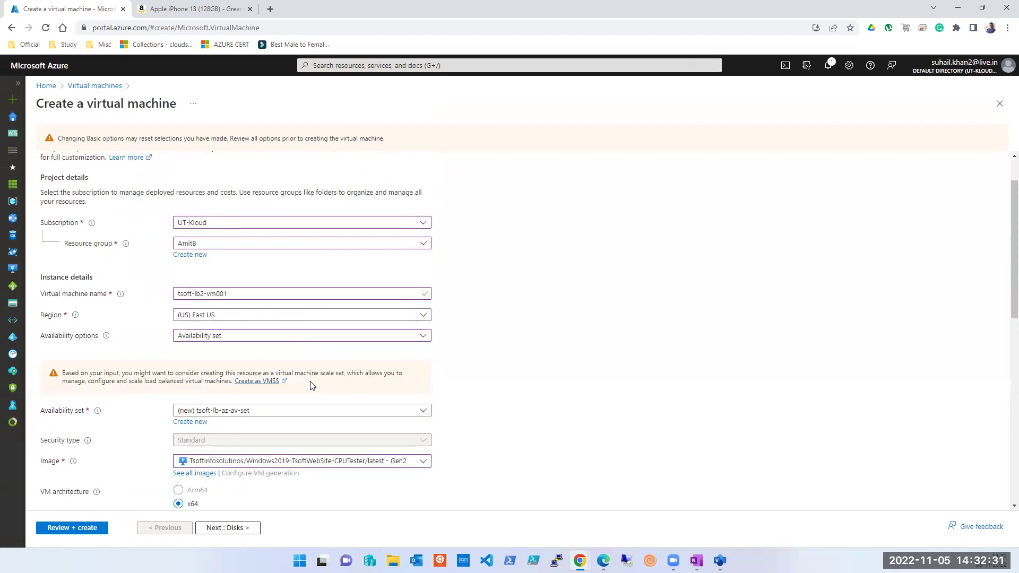
pyautogui.scroll(-2, 312, 385)
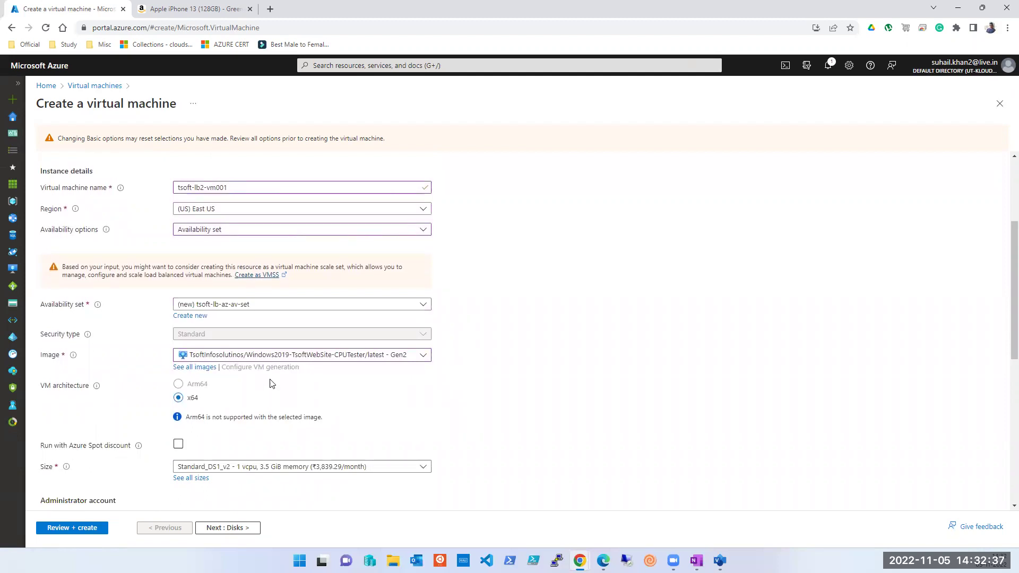
pyautogui.scroll(-4, 385, 392)
pyautogui.scroll(-3, 387, 395)
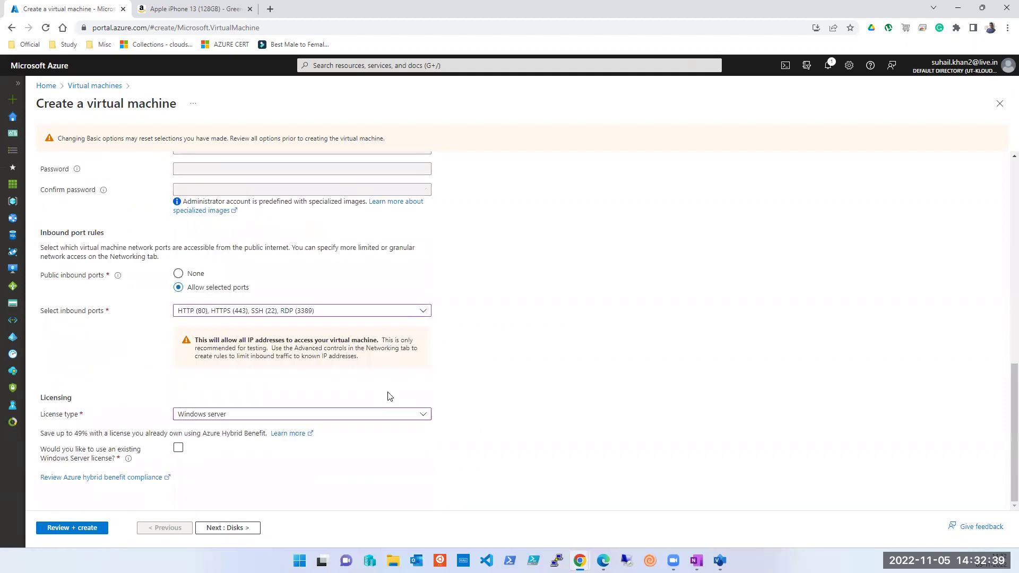
# Go through the disk, networking and management settings, keeping their defaults, and submit the virtual machine configuration for final validation
pyautogui.click(249, 529)
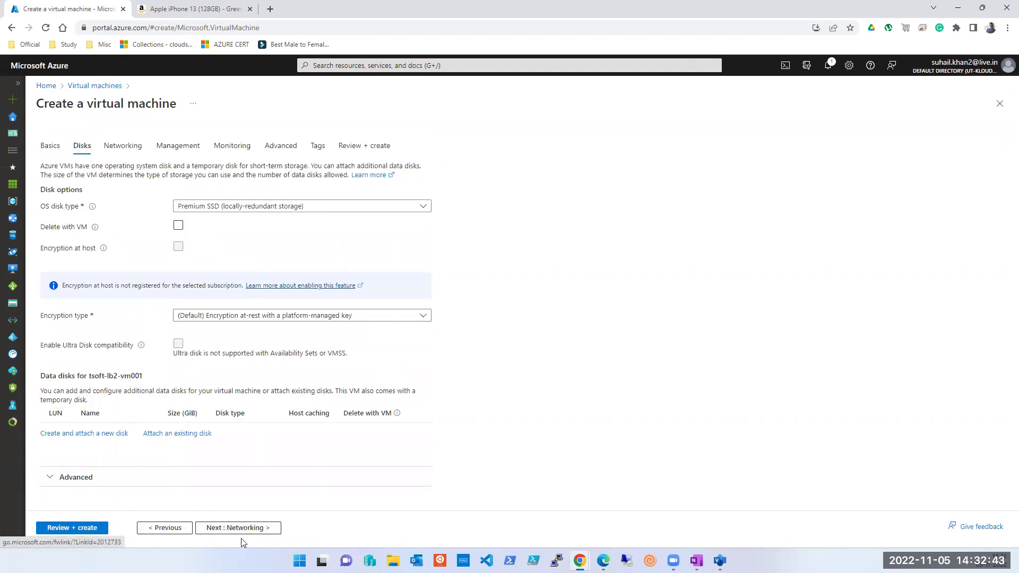
pyautogui.click(244, 529)
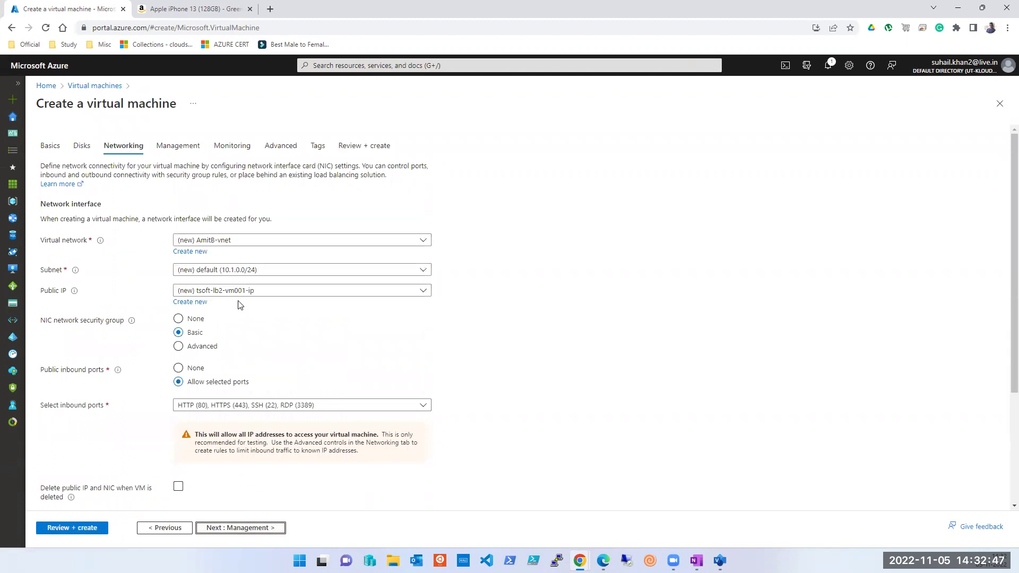
pyautogui.scroll(-3, 254, 469)
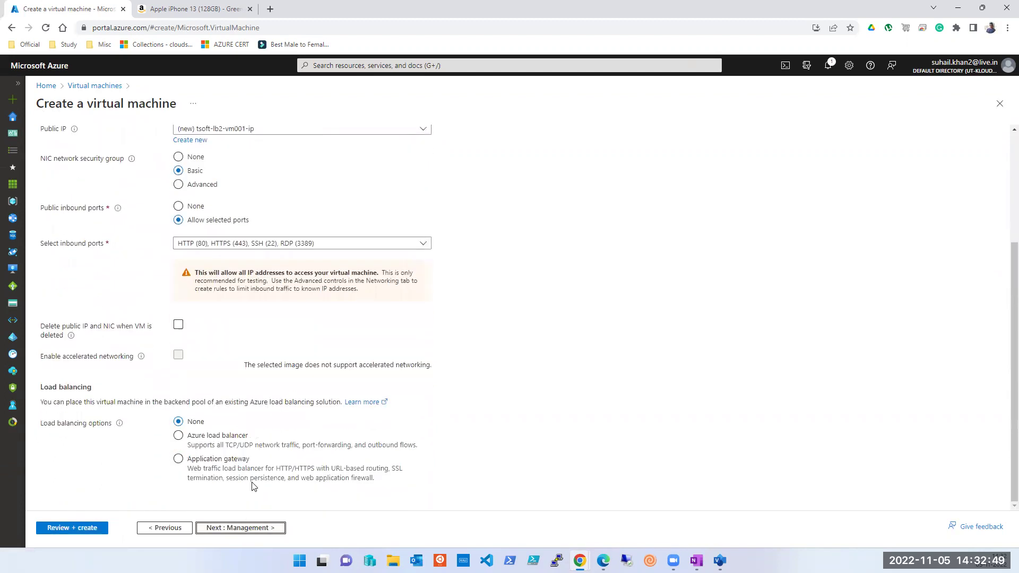
pyautogui.click(244, 528)
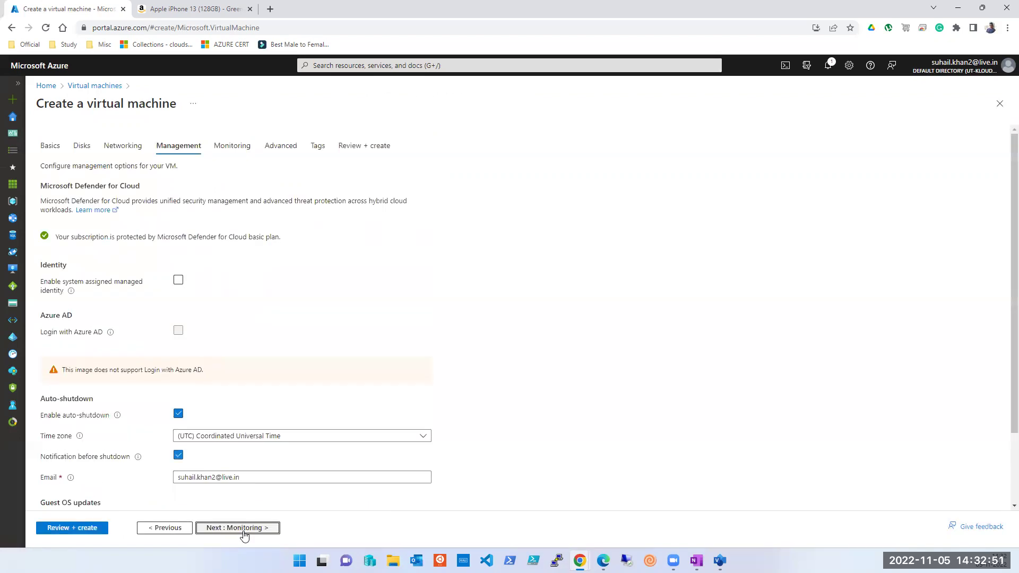
pyautogui.scroll(-3, 237, 370)
pyautogui.click(61, 528)
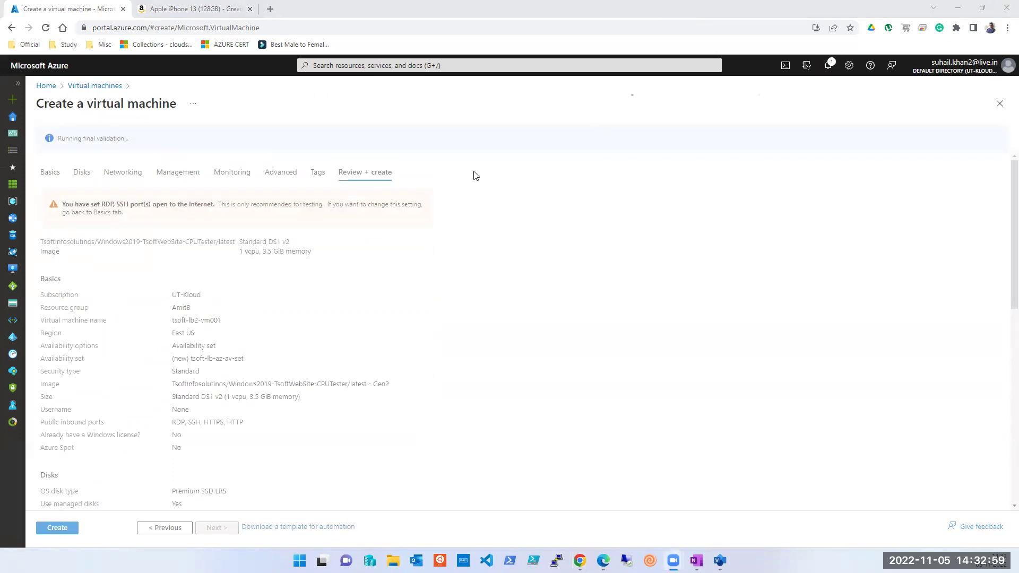
# Check the virtual machine name and availability set in the review summary and create the virtual machine
pyautogui.tripleClick(211, 322)
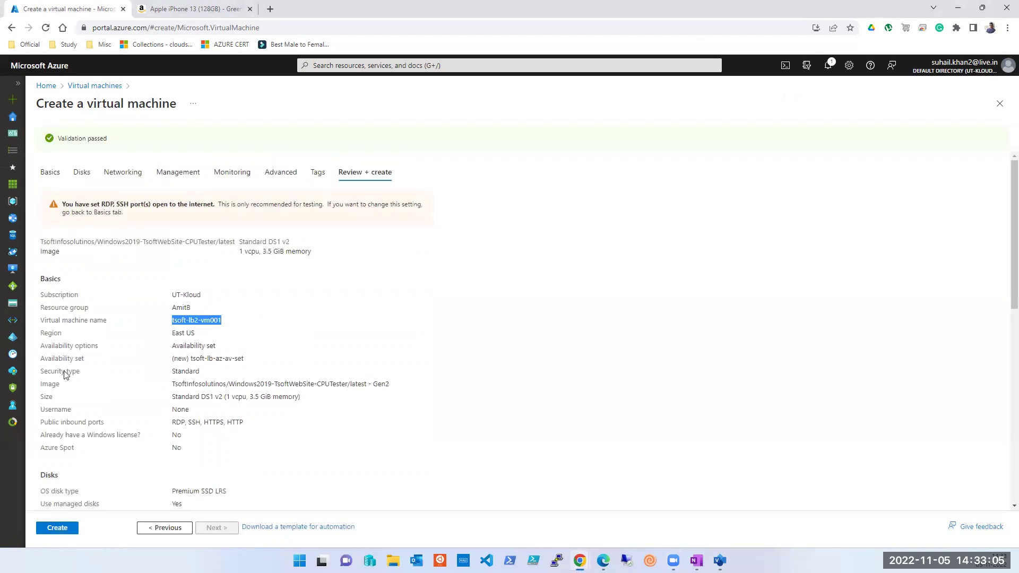
pyautogui.tripleClick(198, 359)
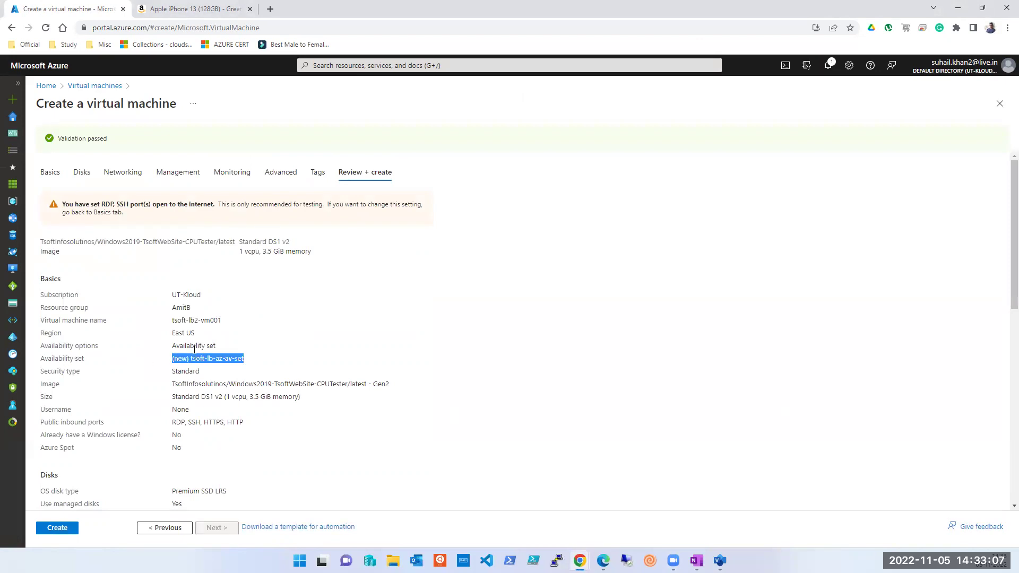
pyautogui.click(57, 528)
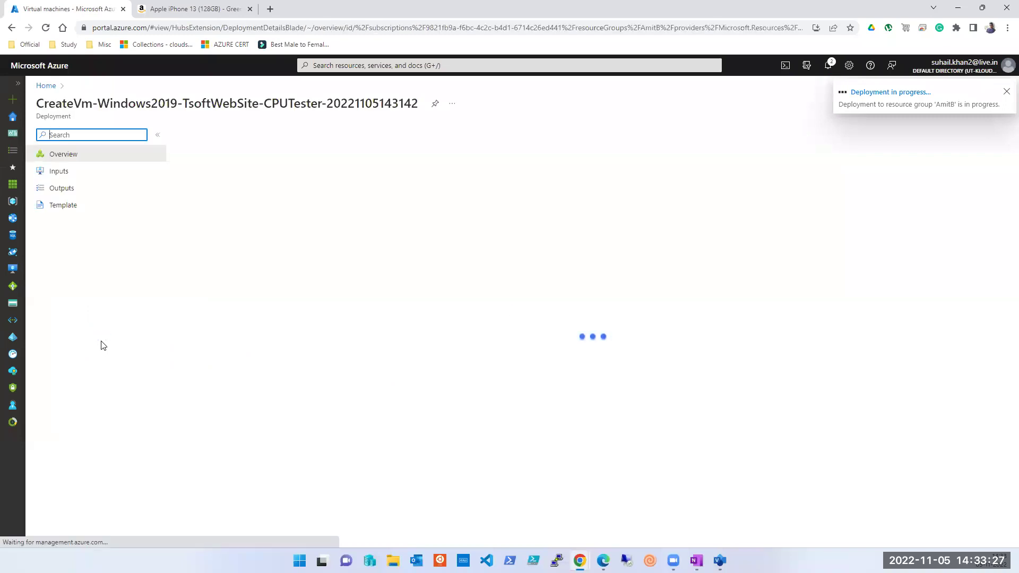
# Find the virtual networks service through the portal search and refresh its list to check for the newly deployed network
pyautogui.click(374, 66)
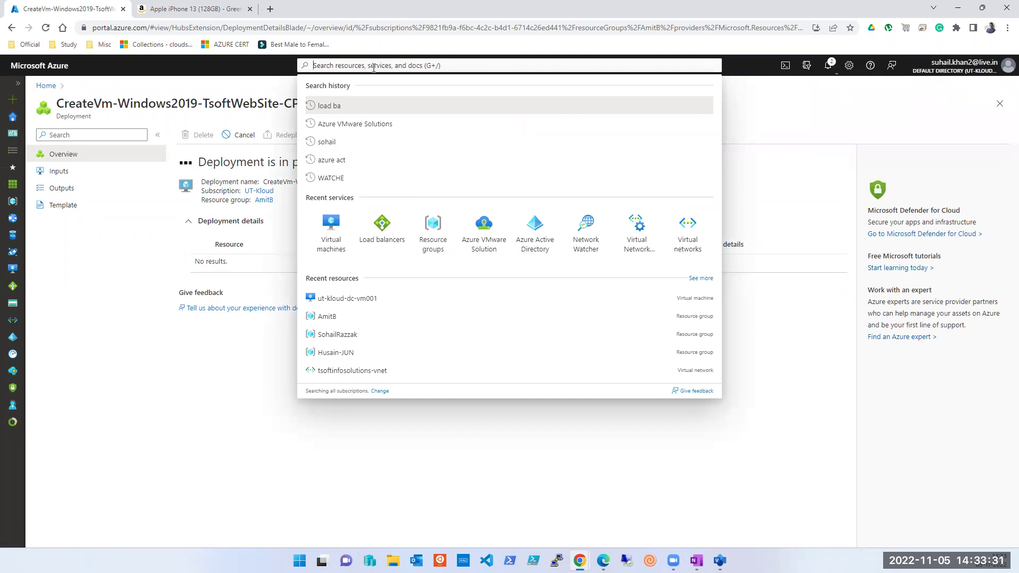
pyautogui.write('virtu')
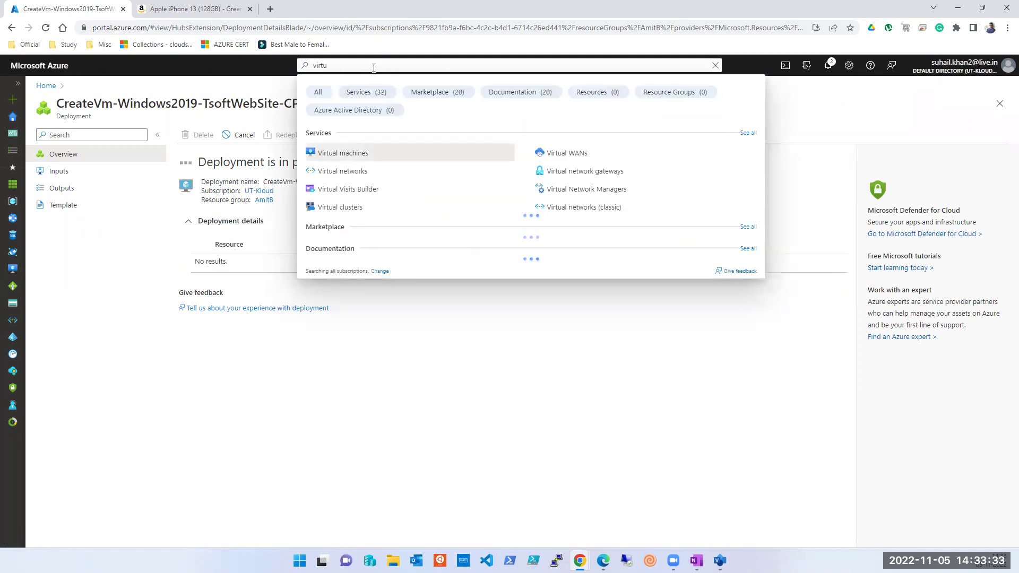
pyautogui.click(318, 171)
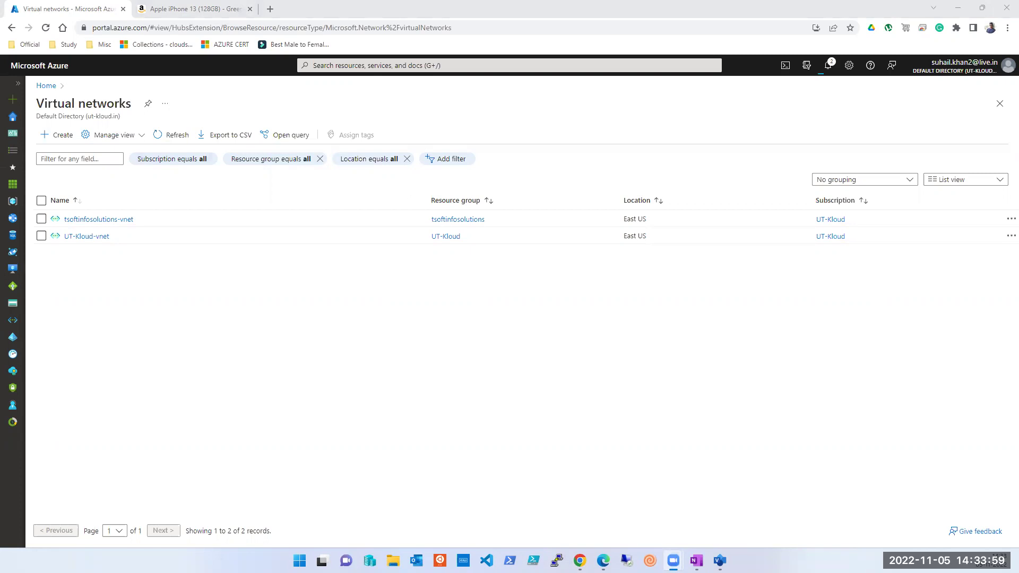
pyautogui.click(158, 135)
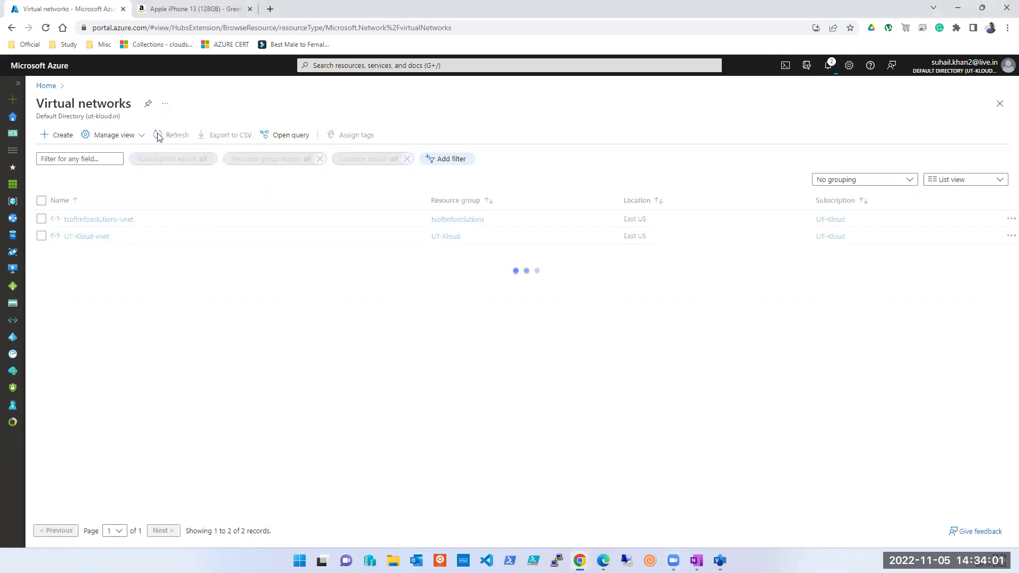
pyautogui.click(169, 135)
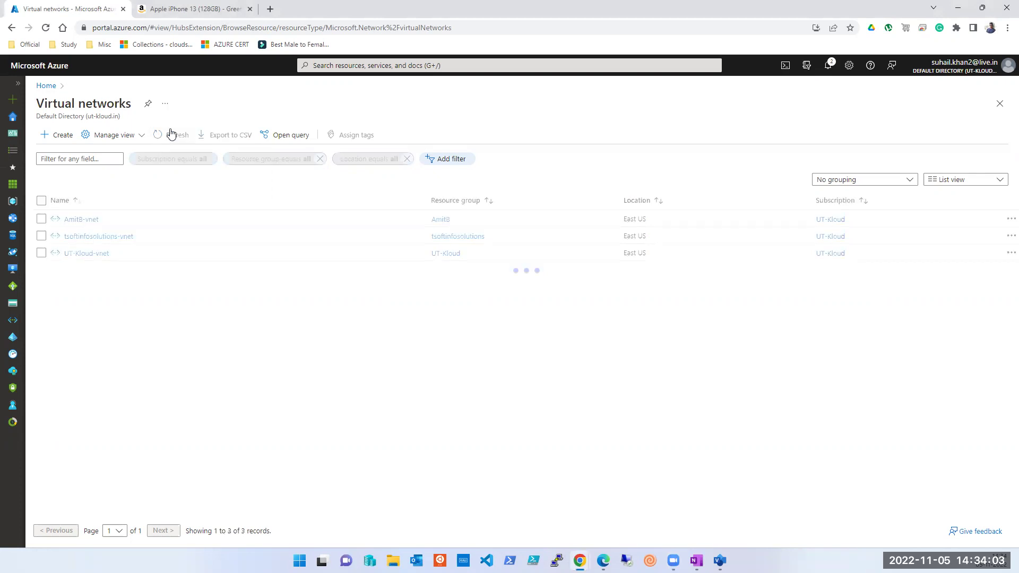
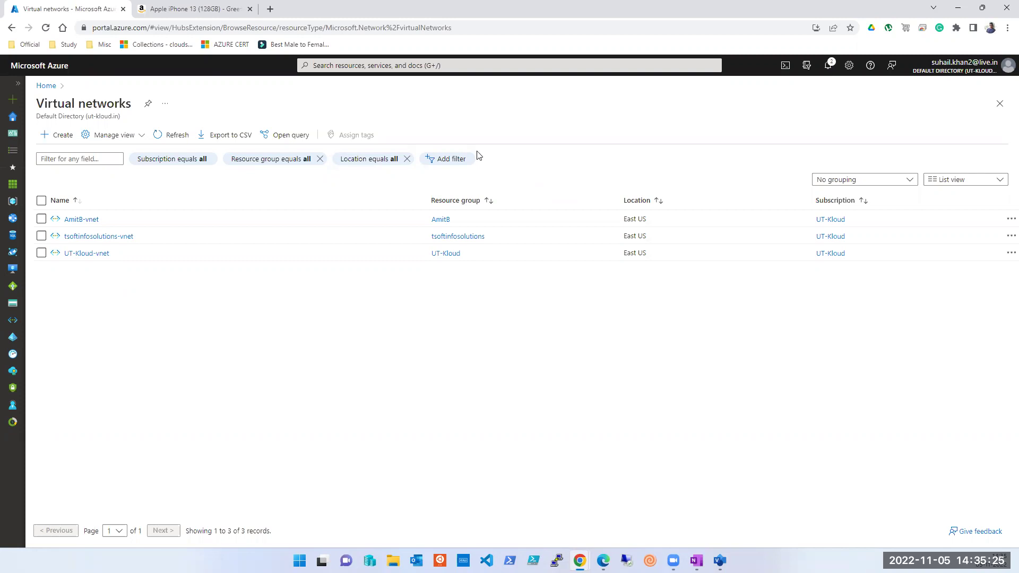
# Open the overview of tsoft-lb2-vm001 from the virtual machines list and copy its public IP address
pyautogui.click(13, 117)
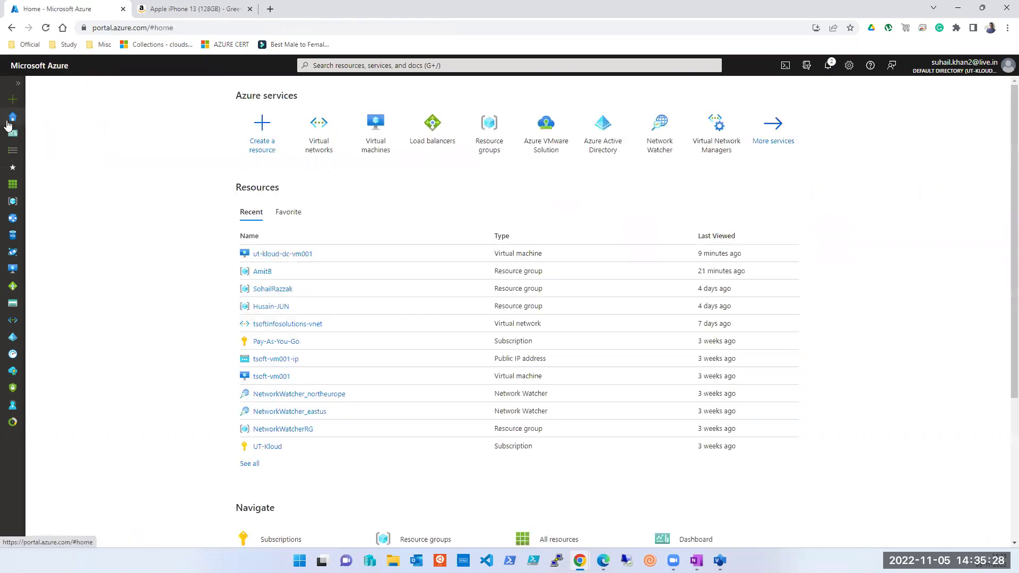
pyautogui.click(376, 139)
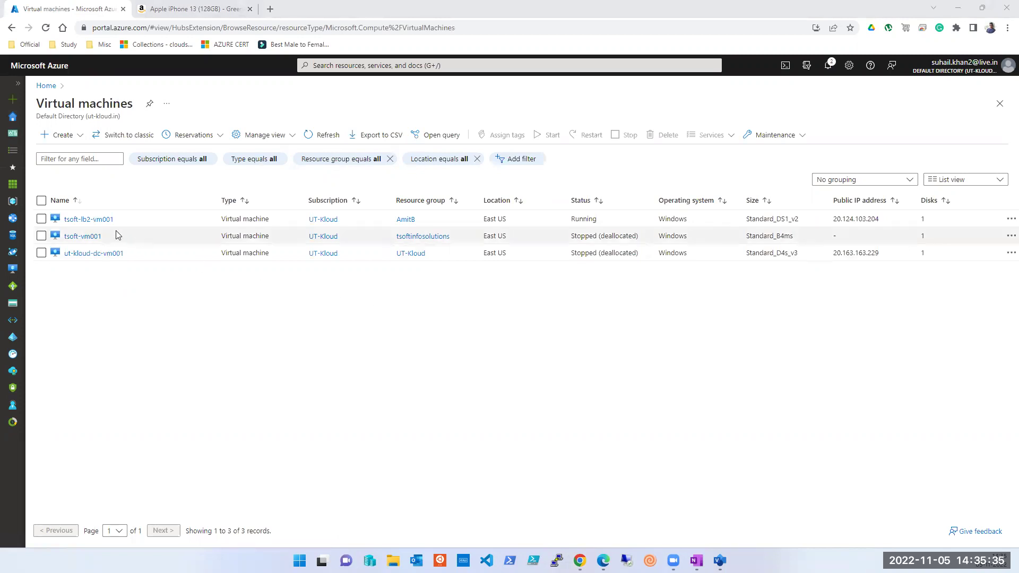
pyautogui.click(82, 219)
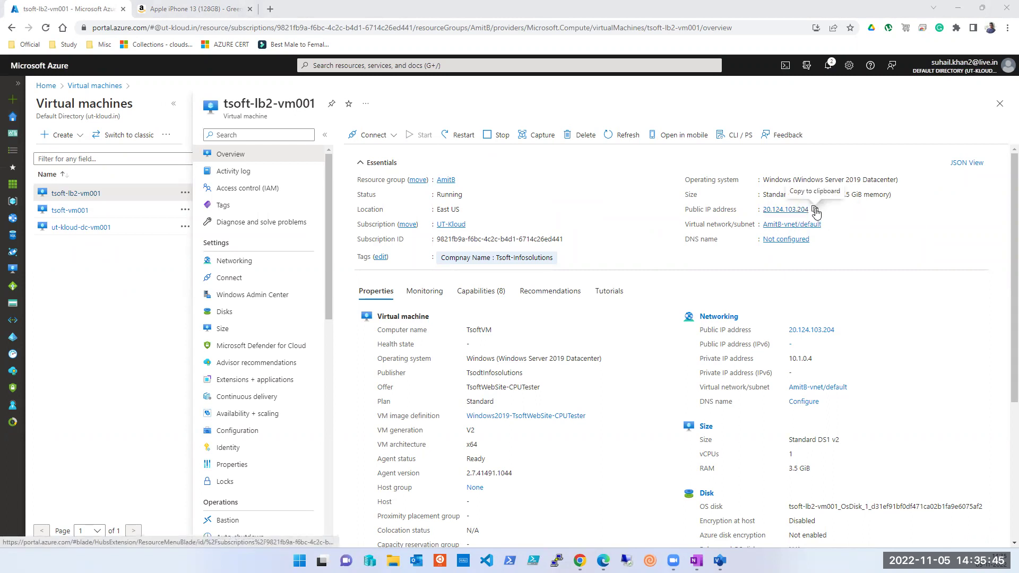
pyautogui.click(815, 210)
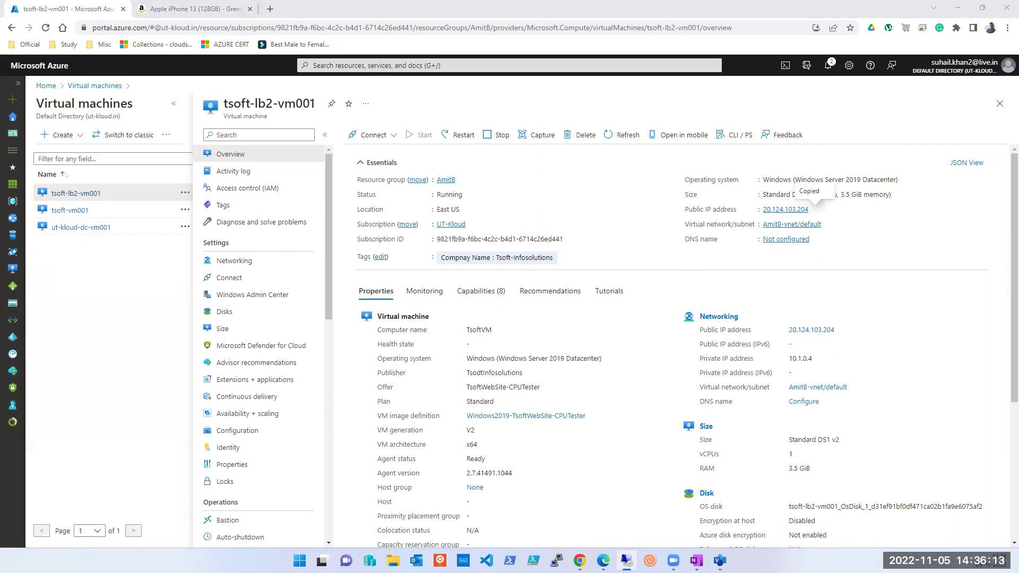
# Switch to the Remote Desktop session of tsoft-lb2-vm001, view its desktop, and minimise the session
pyautogui.hotkey('alt', 'Tab')
pyautogui.hotkey('alt', 'Tab')
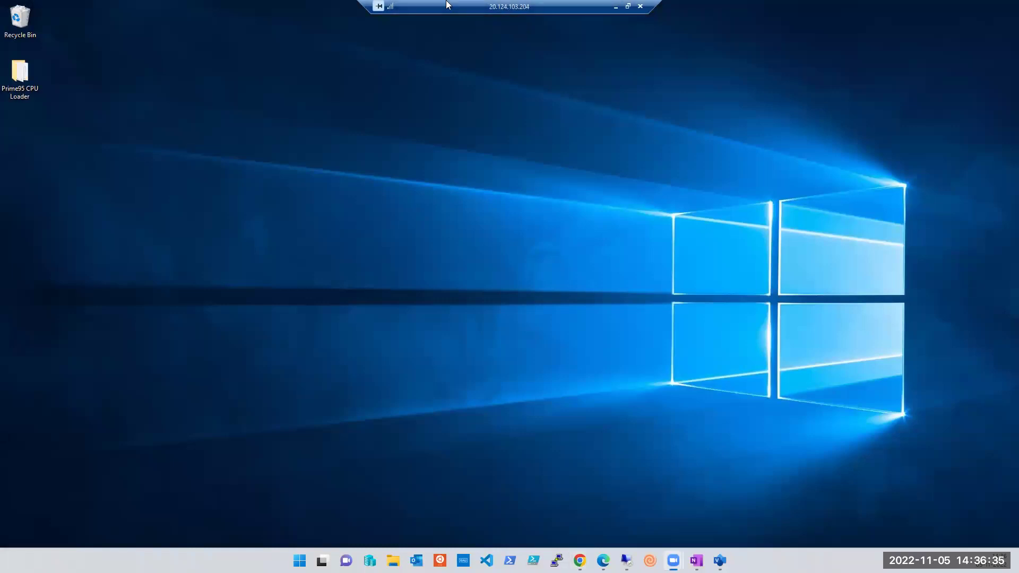
pyautogui.click(616, 7)
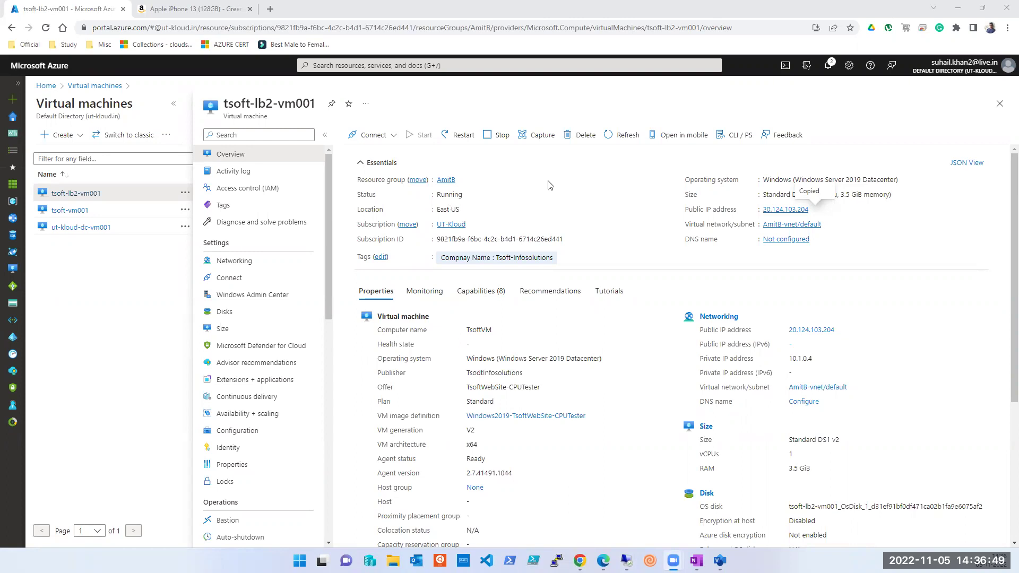
# Copy the public IP address of tsoft-lb2-vm001 again, then go back to the virtual machines list and refresh it
pyautogui.click(815, 209)
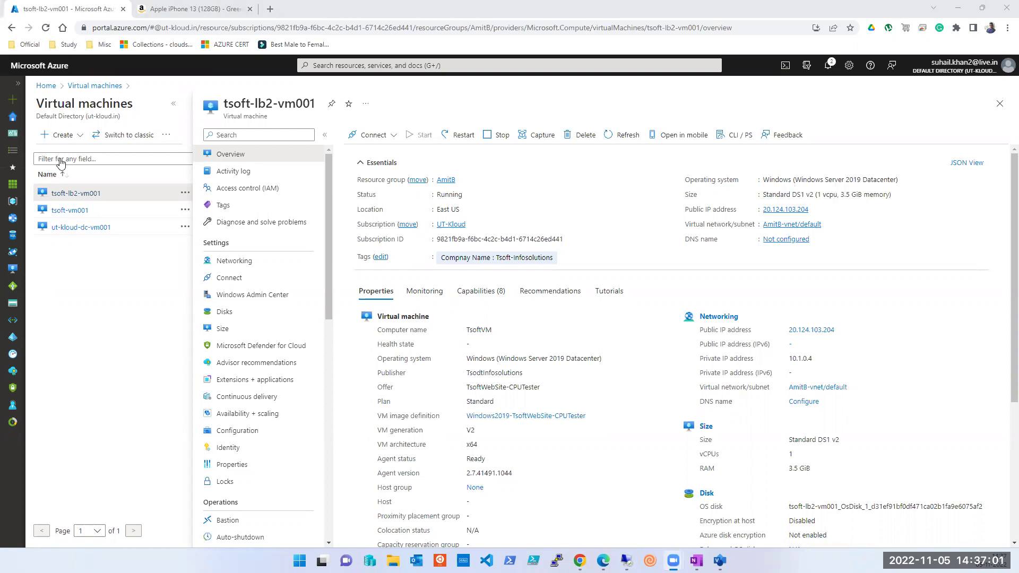
pyautogui.click(814, 209)
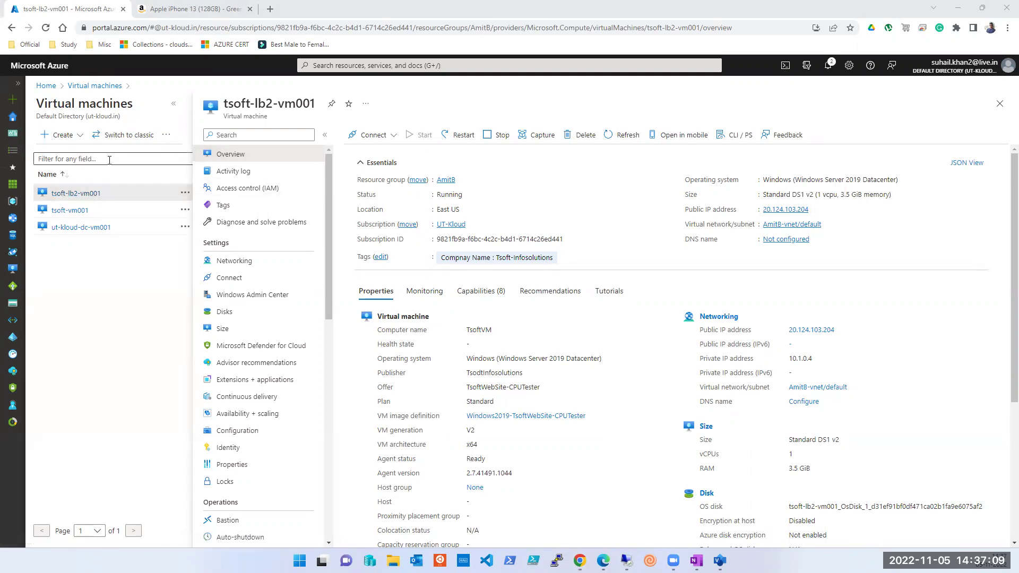
pyautogui.click(106, 90)
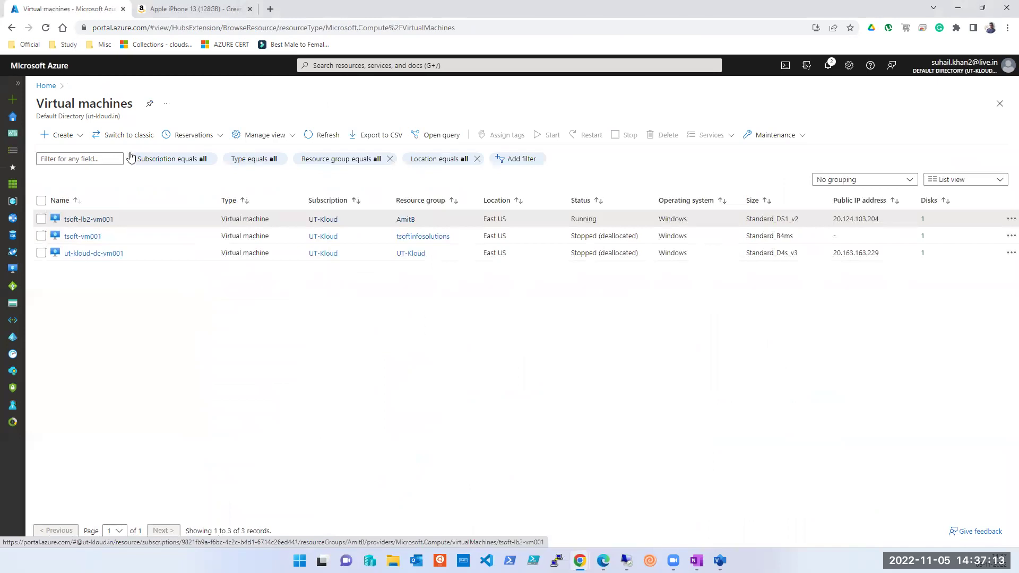
pyautogui.click(326, 136)
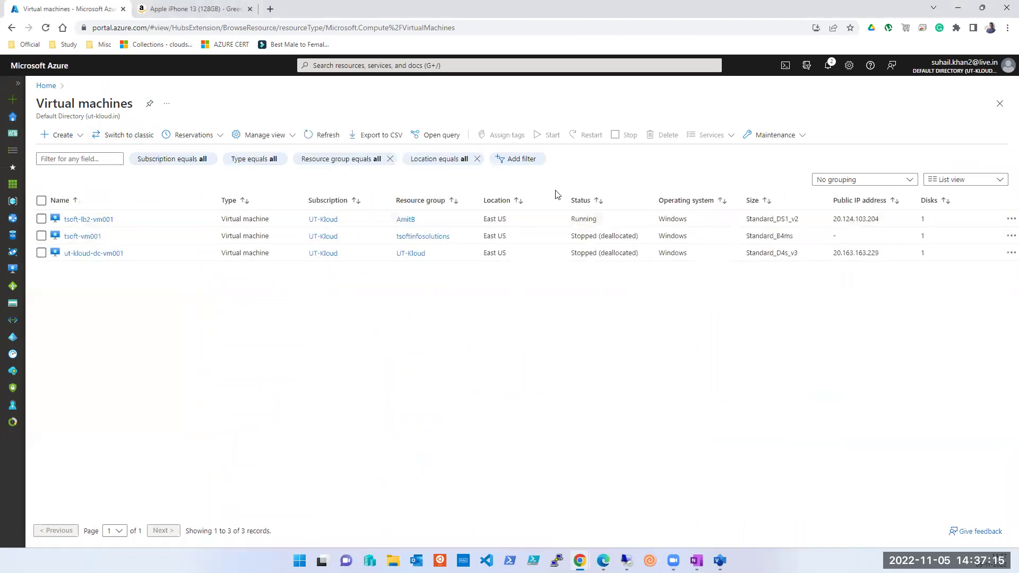
# Start a new Azure virtual machine named tsoft-lb2-vm003 in the UT-Kloud subscription and the same resource group as tsoft-lb2-vm001
pyautogui.click(71, 138)
pyautogui.click(67, 159)
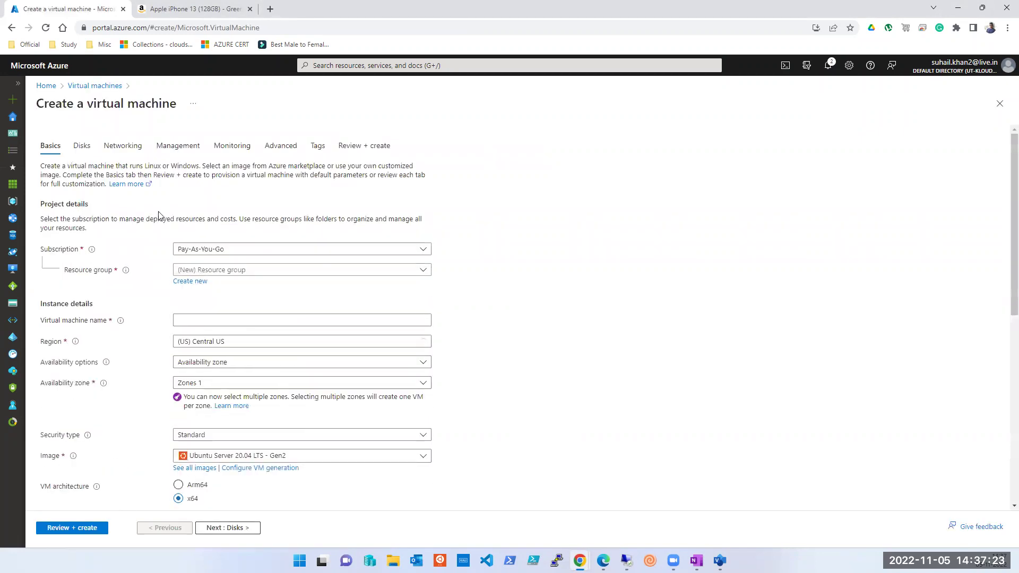
pyautogui.click(216, 249)
pyautogui.click(205, 319)
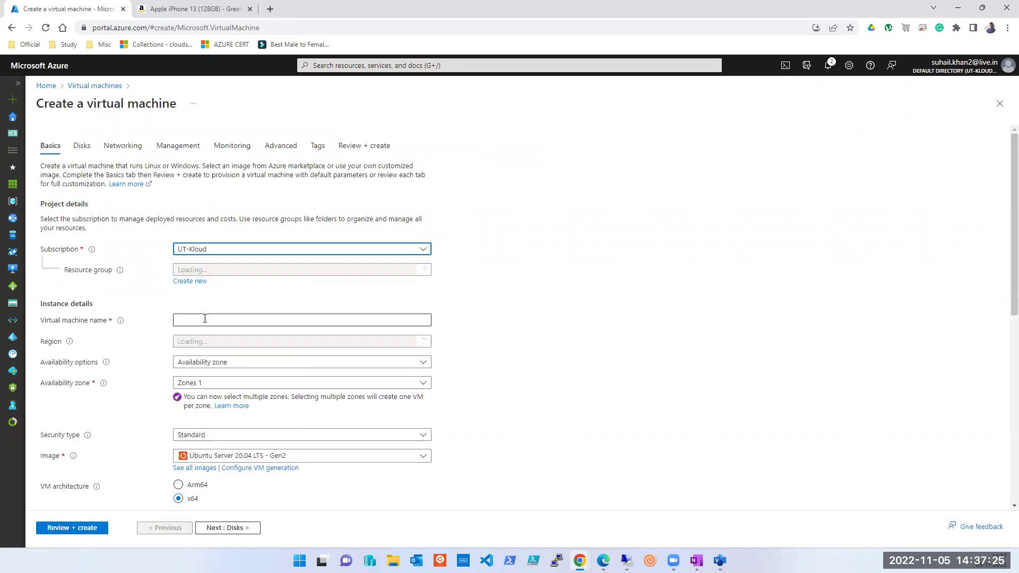
pyautogui.click(212, 272)
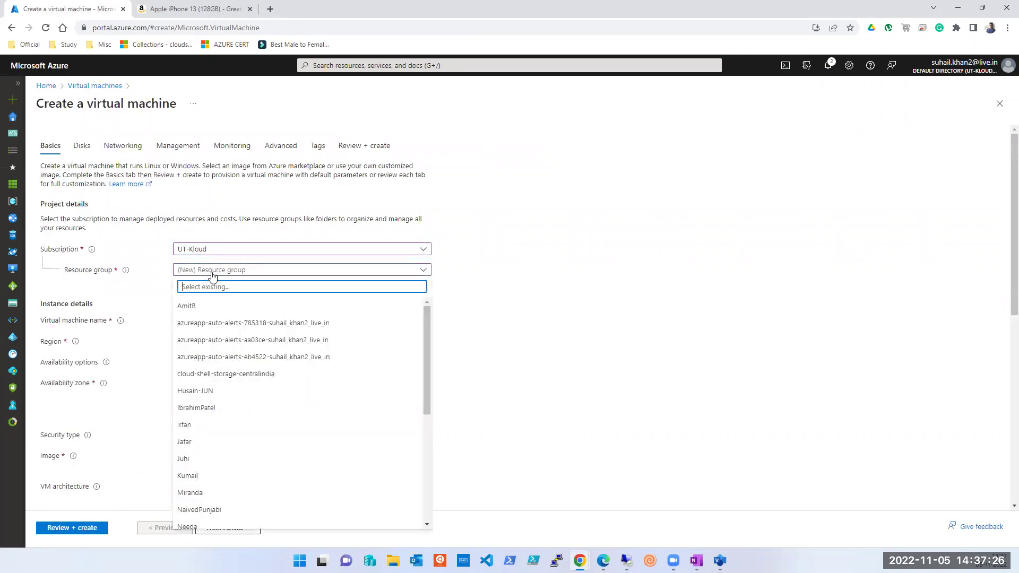
pyautogui.click(212, 306)
pyautogui.click(212, 320)
pyautogui.click(219, 344)
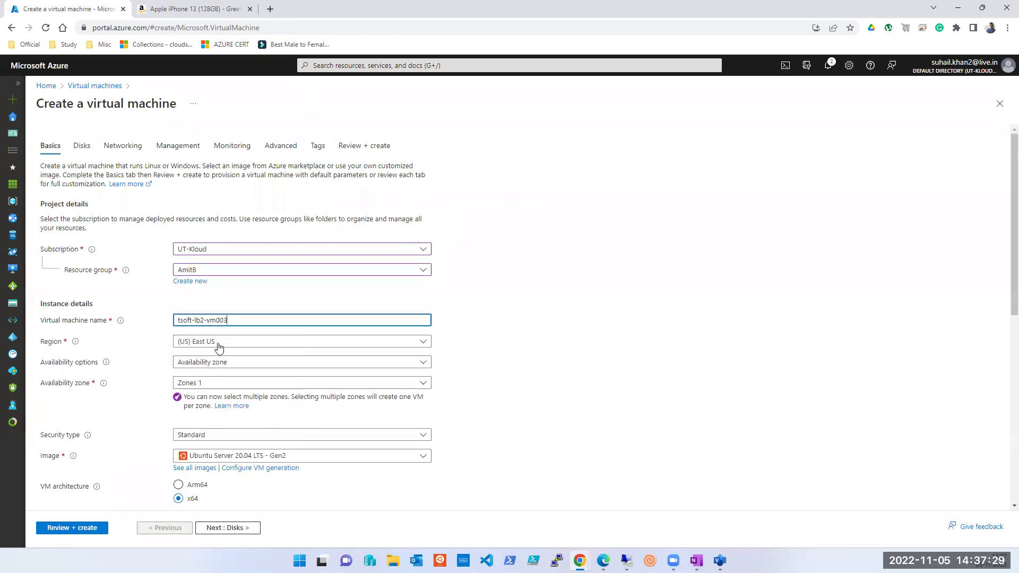
# Try Virtual machine scale set as the availability option and glance at the load balancer comparison table in OneNote
pyautogui.click(221, 362)
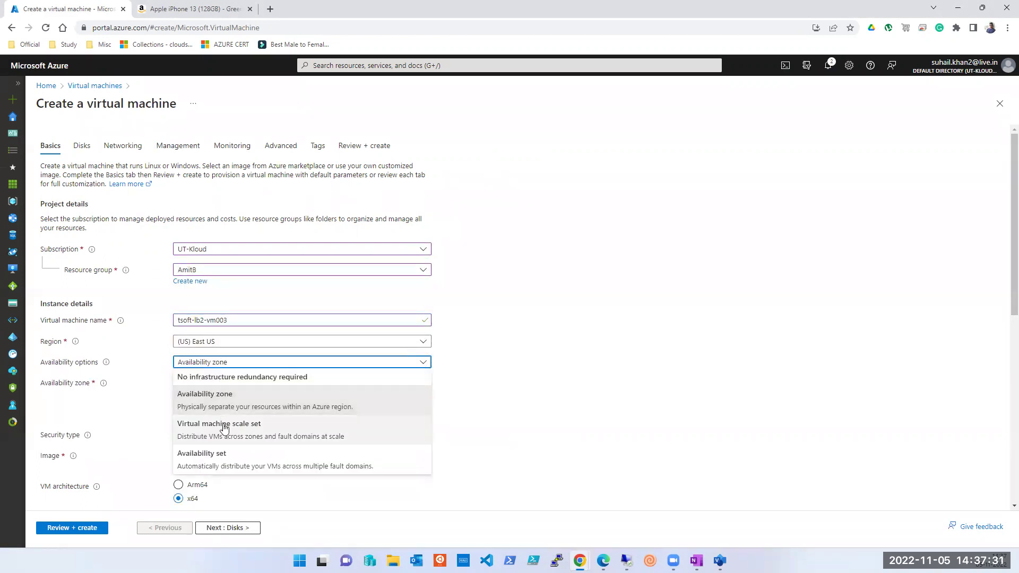
pyautogui.click(224, 427)
pyautogui.click(231, 363)
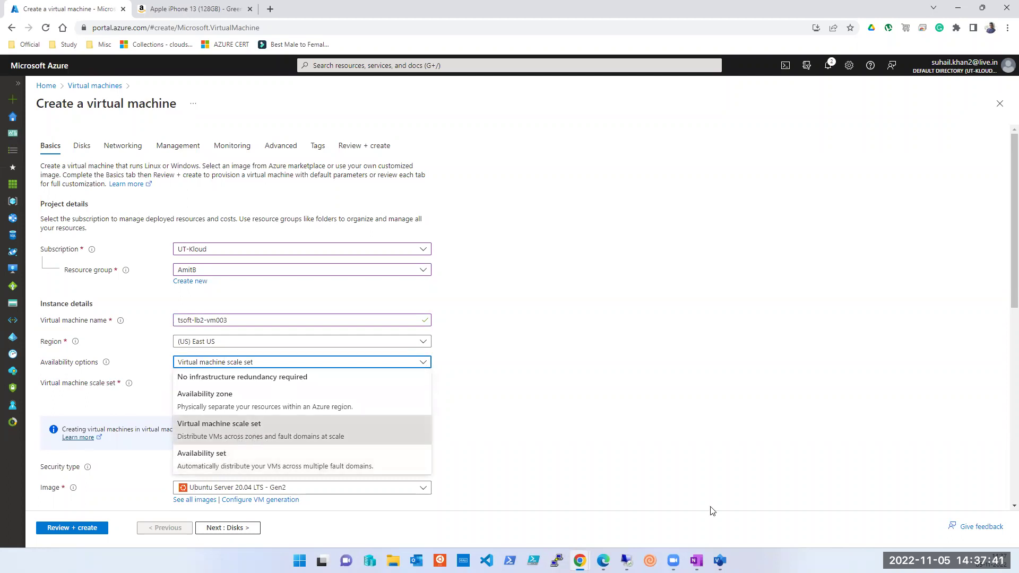
pyautogui.click(697, 560)
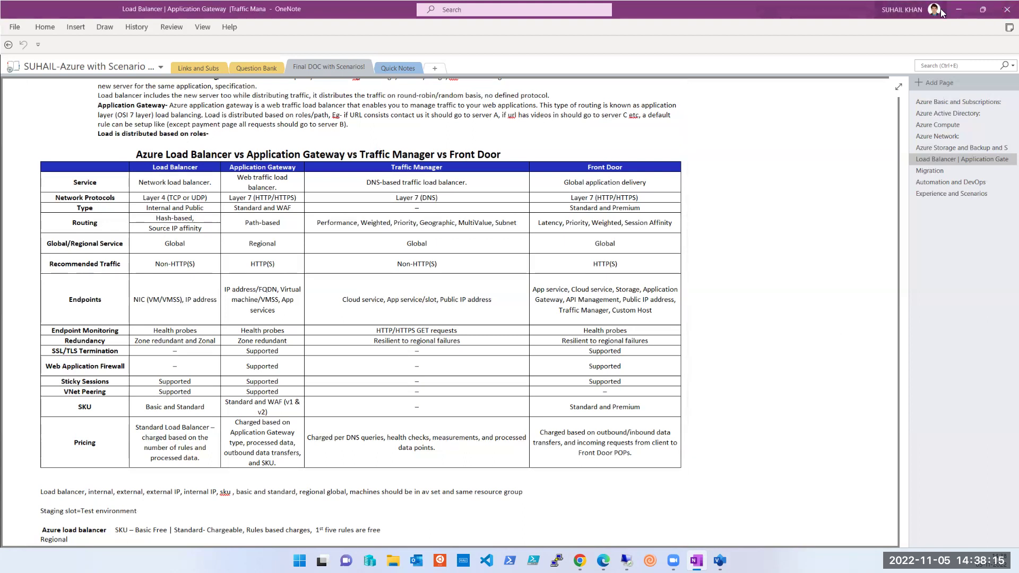
pyautogui.click(958, 9)
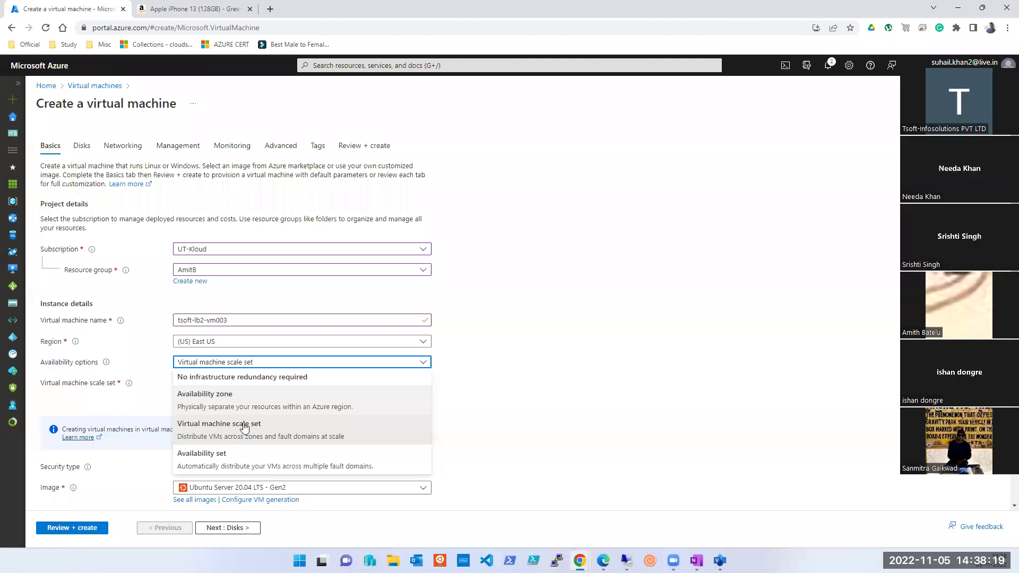
# Set the availability option to Availability set and assign the virtual machine to tsoft-lb-az-av-set
pyautogui.click(234, 455)
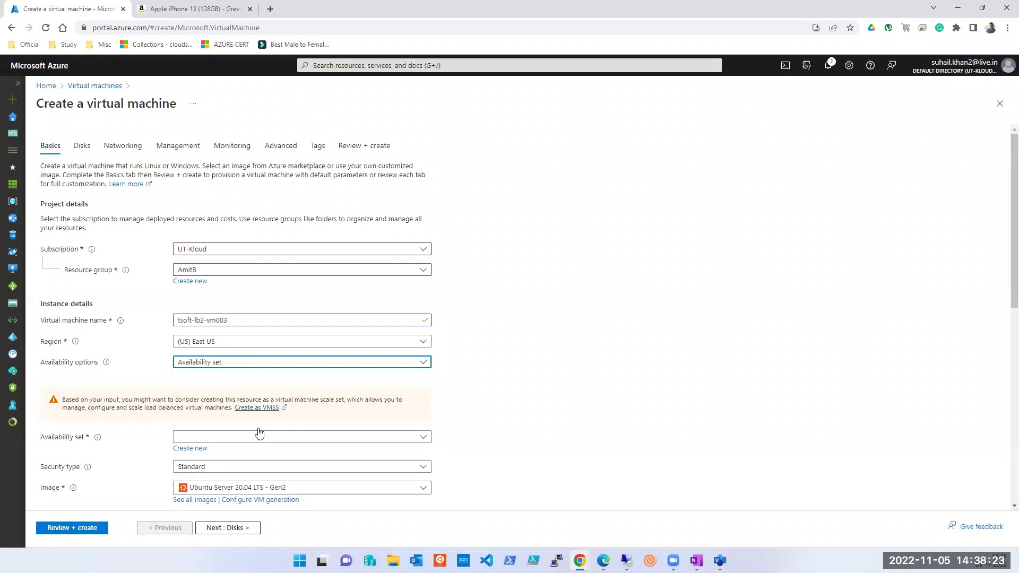
pyautogui.click(642, 218)
pyautogui.scroll(-2, 483, 361)
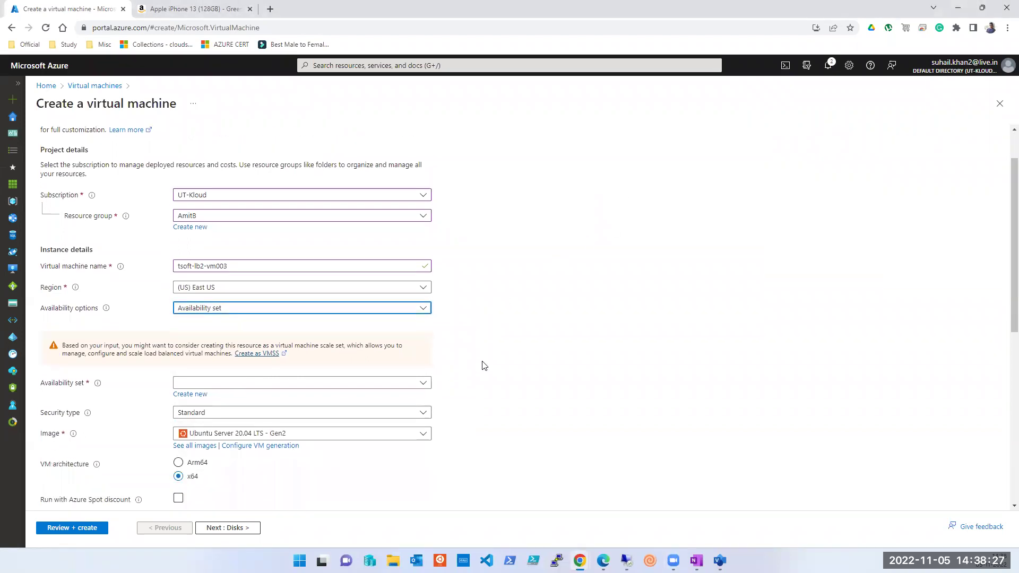
pyautogui.click(411, 332)
pyautogui.click(210, 345)
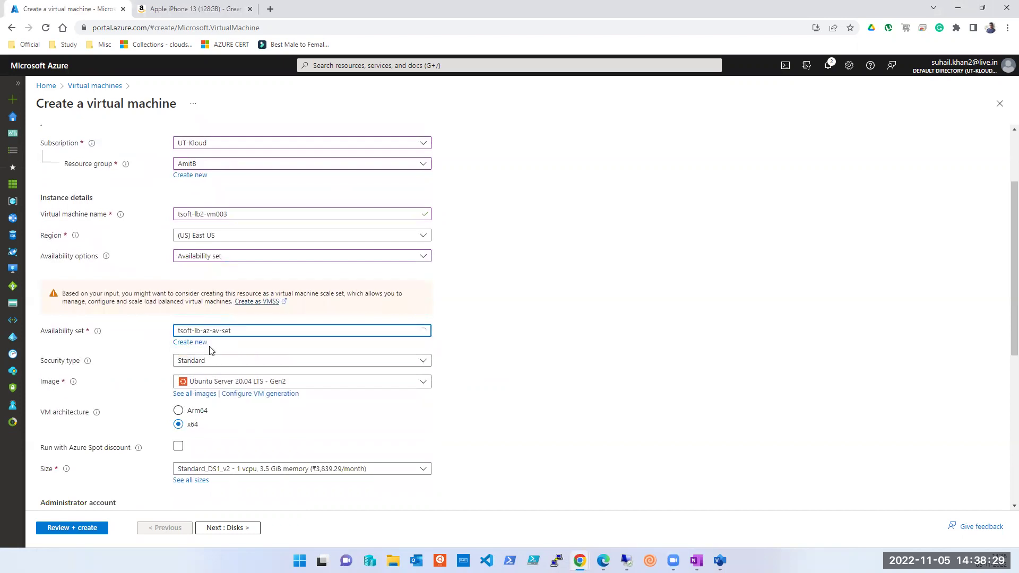
pyautogui.click(213, 361)
pyautogui.click(214, 362)
# Try to set the virtual machine's image to the shared image Windows2019-TsoftWebSite-CPUTester
pyautogui.click(215, 381)
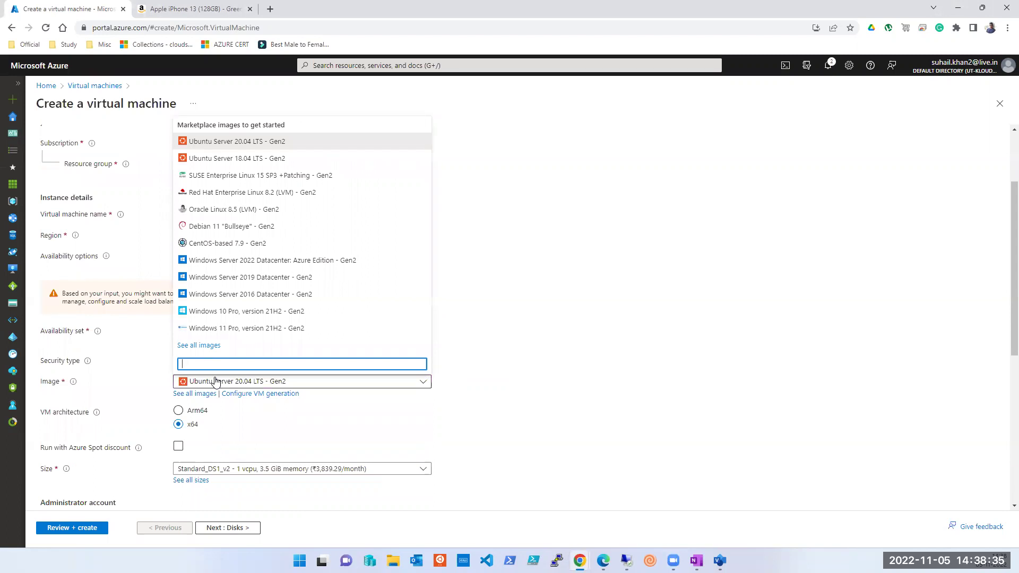
pyautogui.click(212, 345)
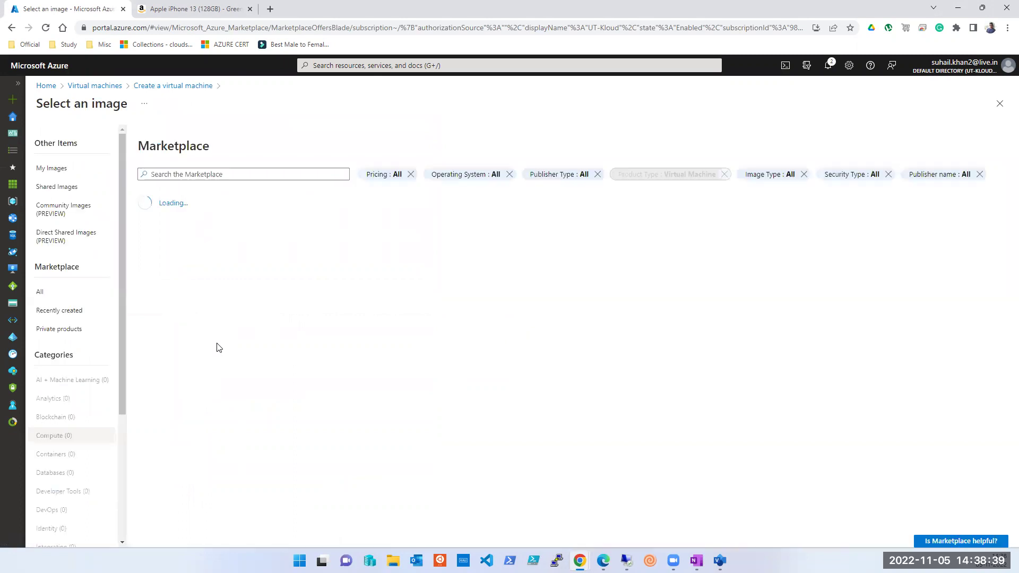
pyautogui.click(55, 189)
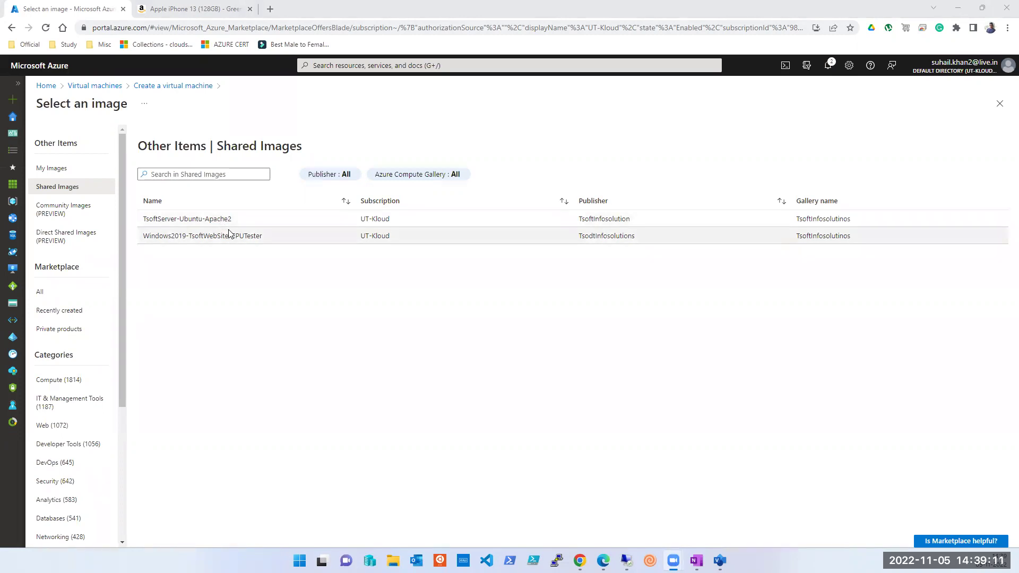
pyautogui.click(230, 235)
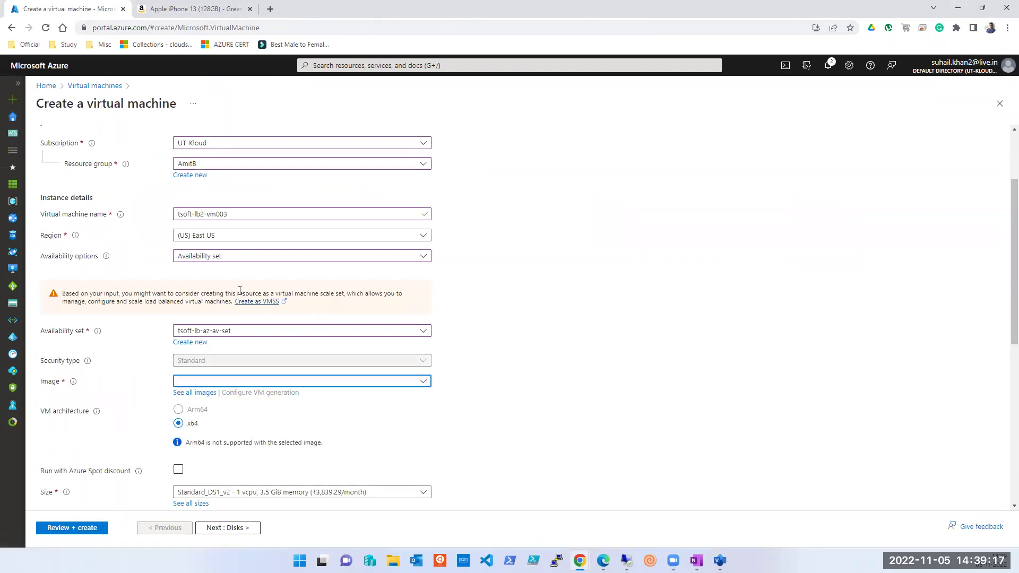
# Reselect Windows2019-TsoftWebSite-CPUTester from the shared images as the image for tsoft-lb2-vm003
pyautogui.scroll(-1, 244, 345)
pyautogui.click(260, 330)
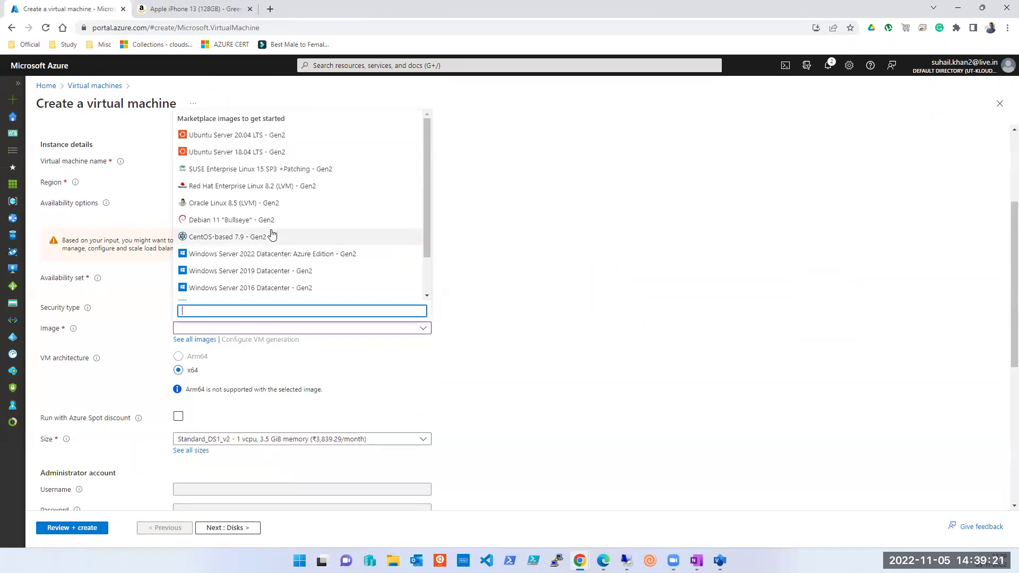
pyautogui.click(578, 299)
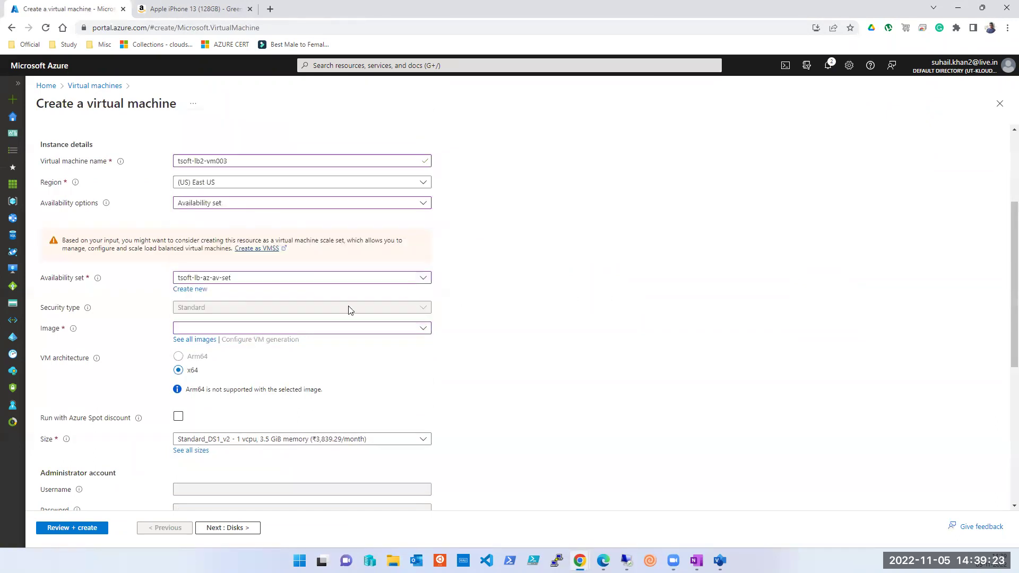
pyautogui.click(192, 340)
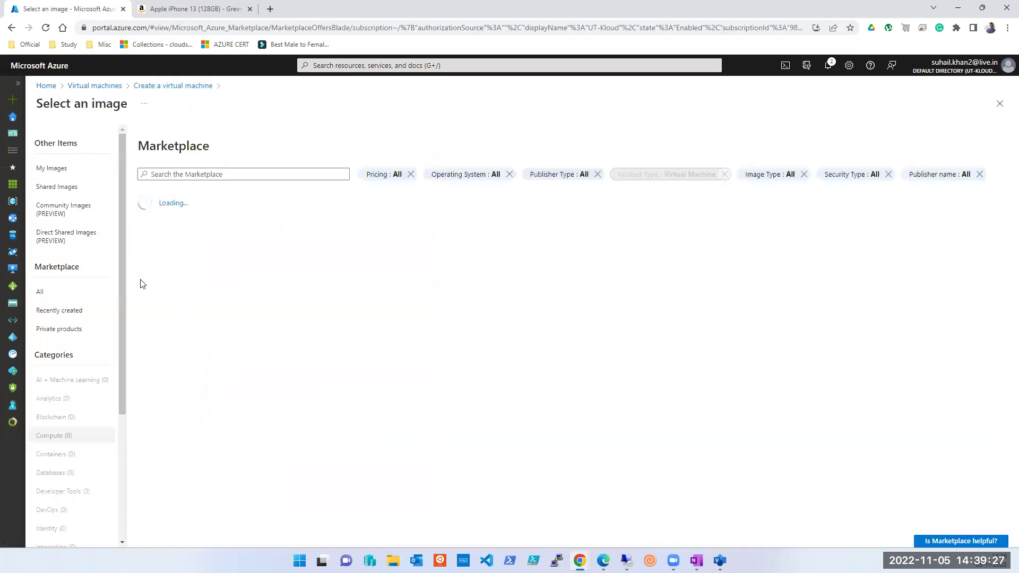
pyautogui.click(69, 191)
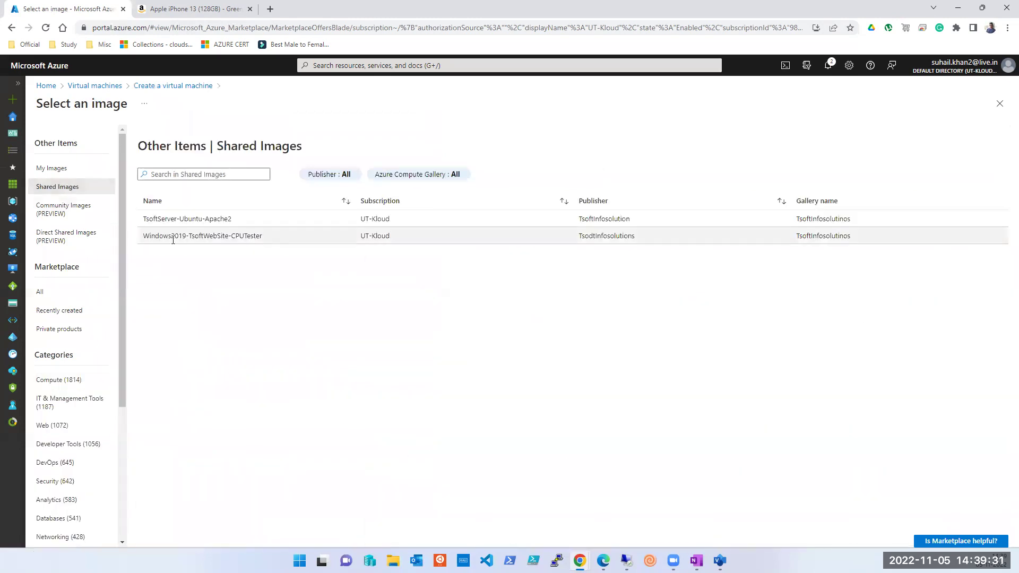
pyautogui.click(182, 237)
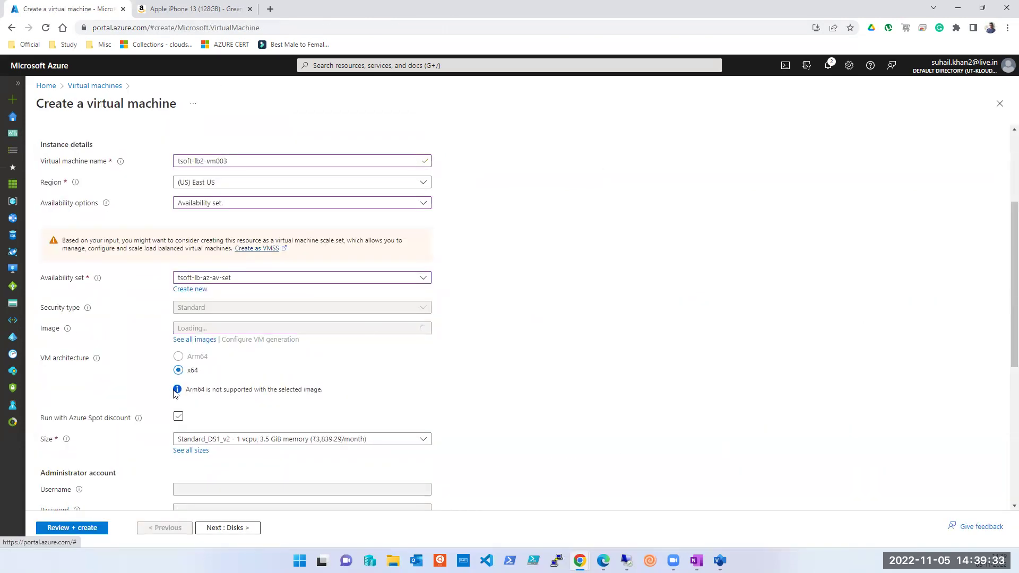
pyautogui.click(215, 328)
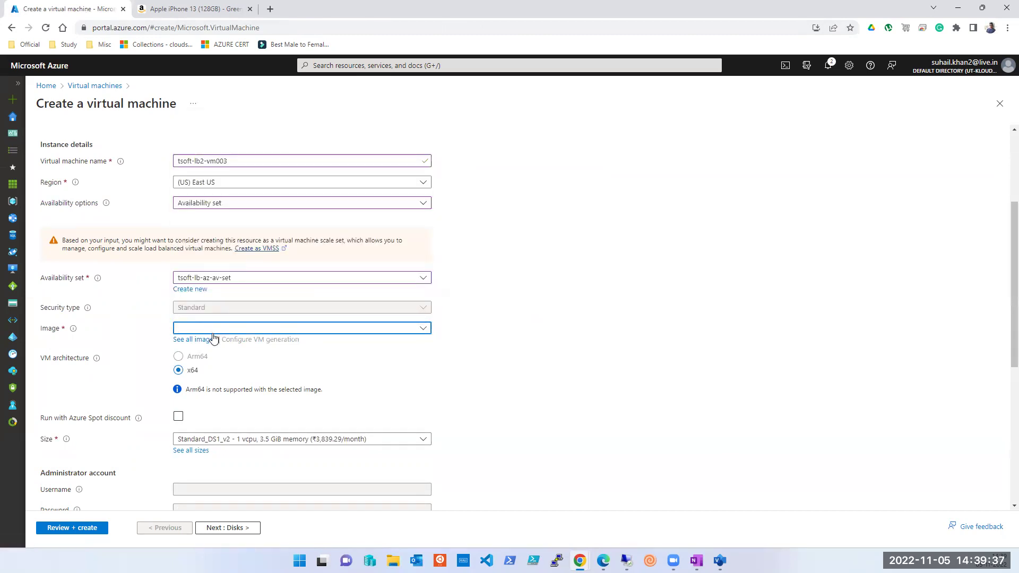
# Allow inbound ports HTTP (80), HTTPS (443) and SSH (22) in addition to RDP (3389), and set the license type to Windows server
pyautogui.scroll(-2, 199, 392)
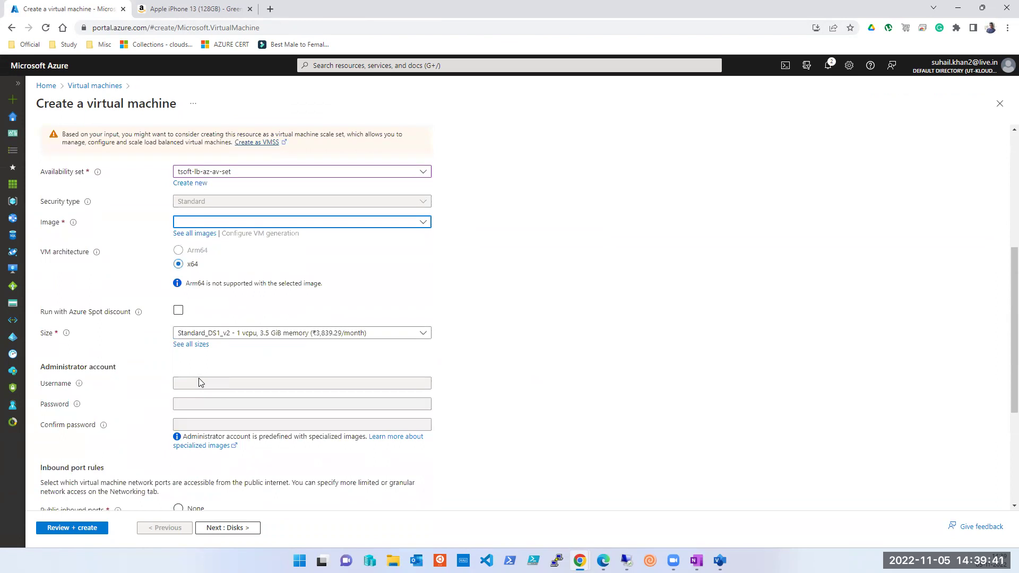
pyautogui.scroll(-3, 199, 382)
pyautogui.click(220, 388)
pyautogui.click(183, 401)
pyautogui.click(182, 418)
pyautogui.click(183, 435)
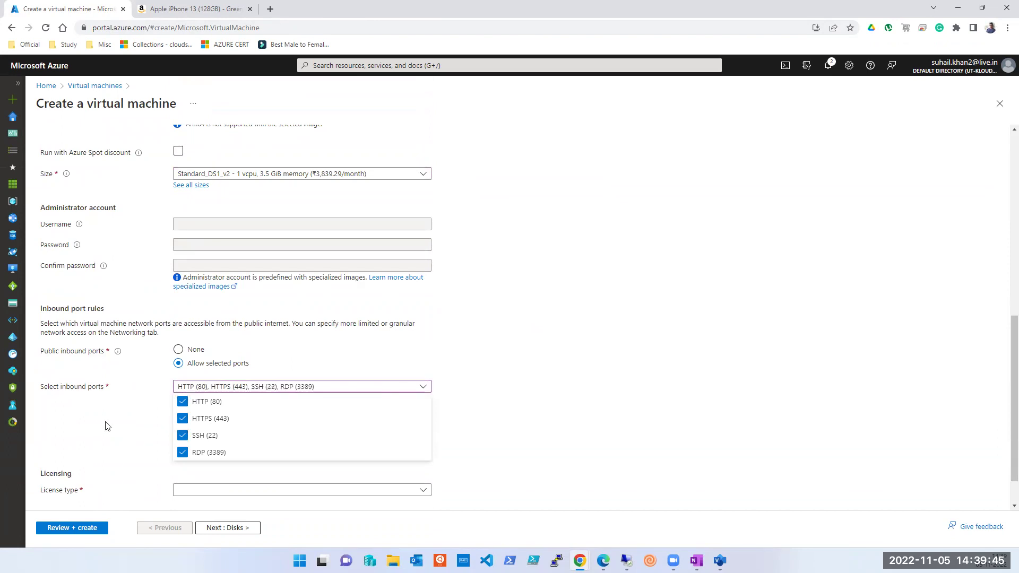
pyautogui.click(107, 426)
pyautogui.click(186, 494)
pyautogui.click(191, 459)
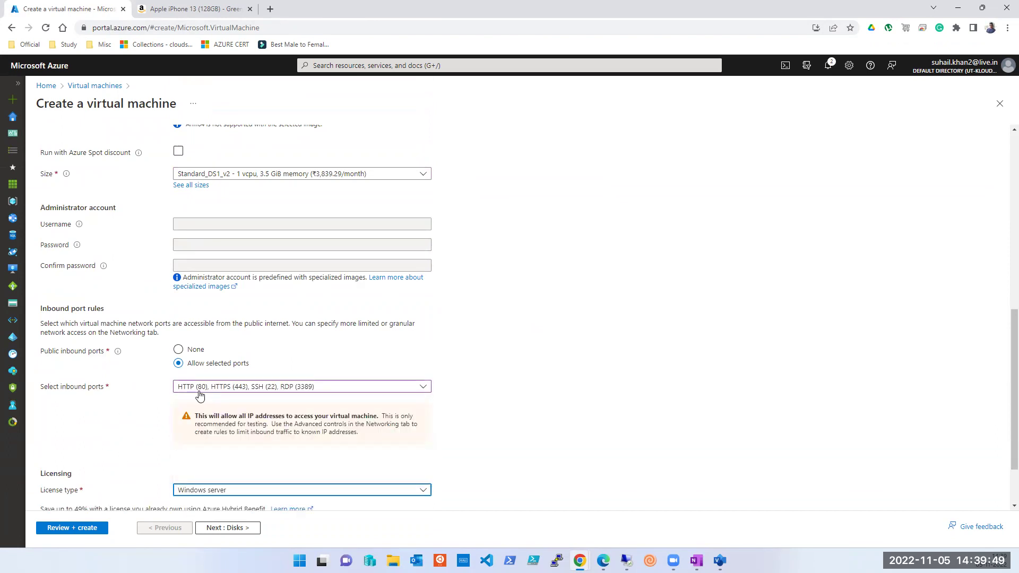
# Keep the default disk settings and leave the load balancing option in the networking settings at None
pyautogui.click(228, 529)
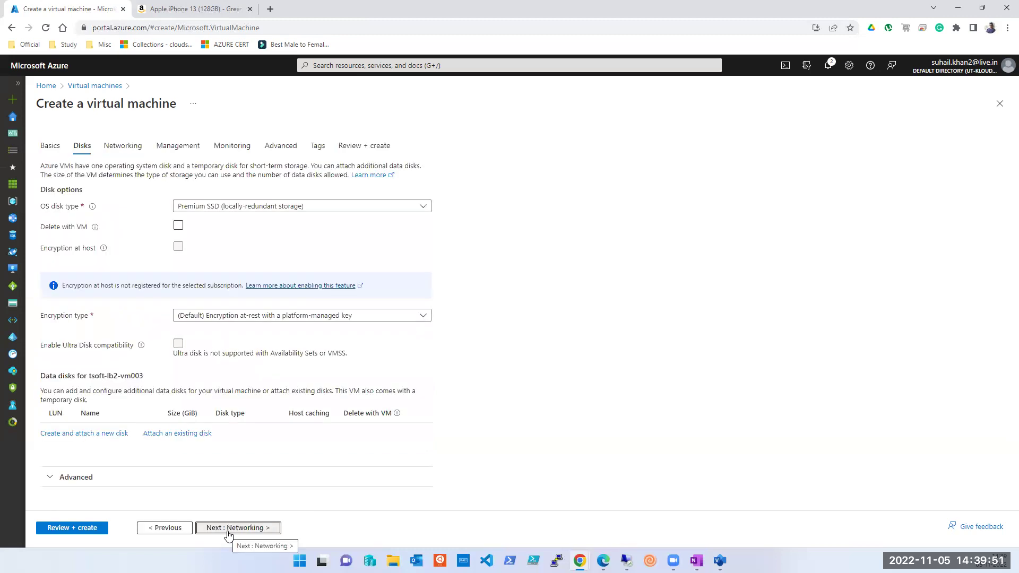
pyautogui.click(227, 531)
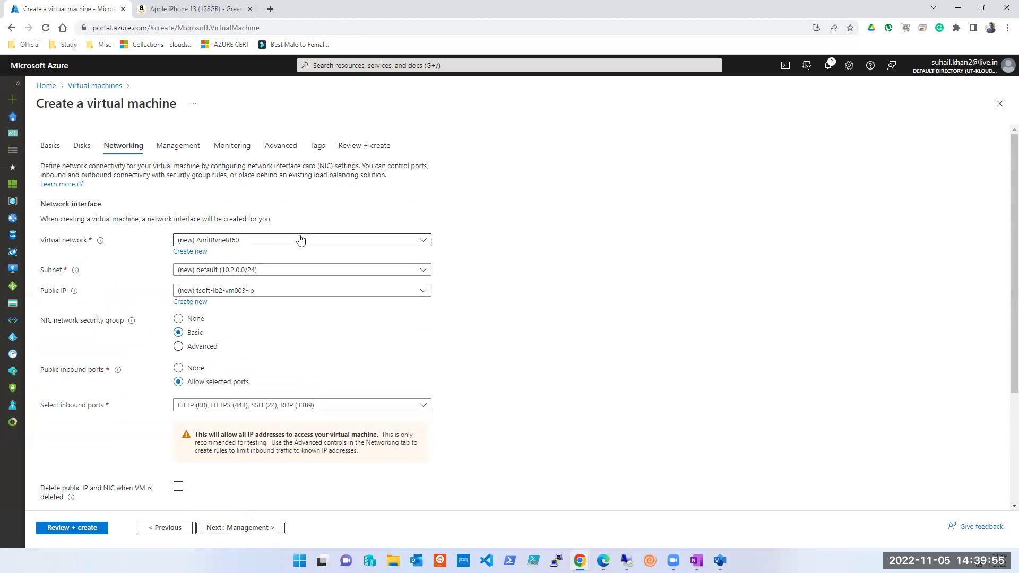
pyautogui.scroll(-3, 271, 349)
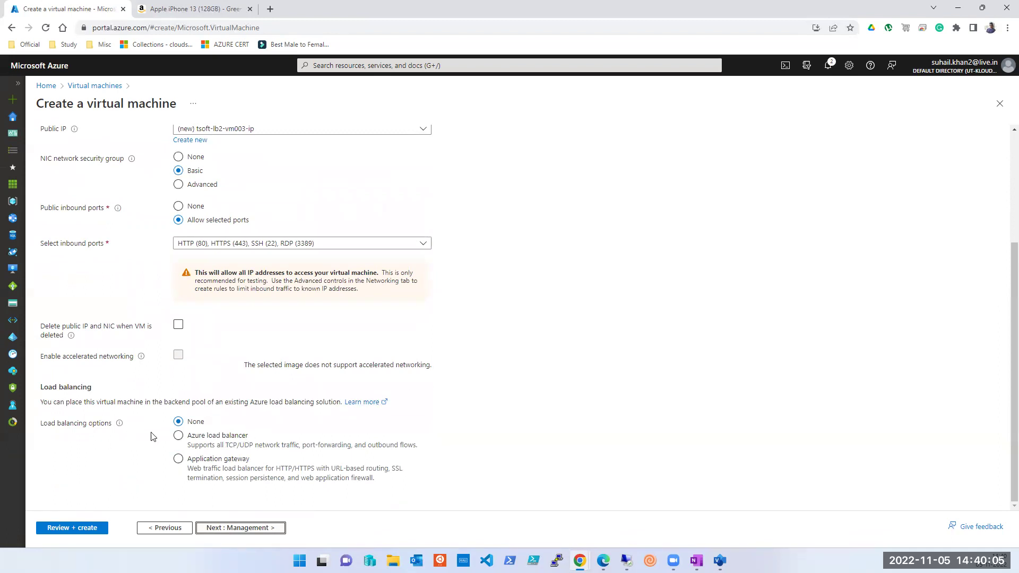
pyautogui.click(179, 436)
pyautogui.click(179, 422)
pyautogui.scroll(3, 178, 429)
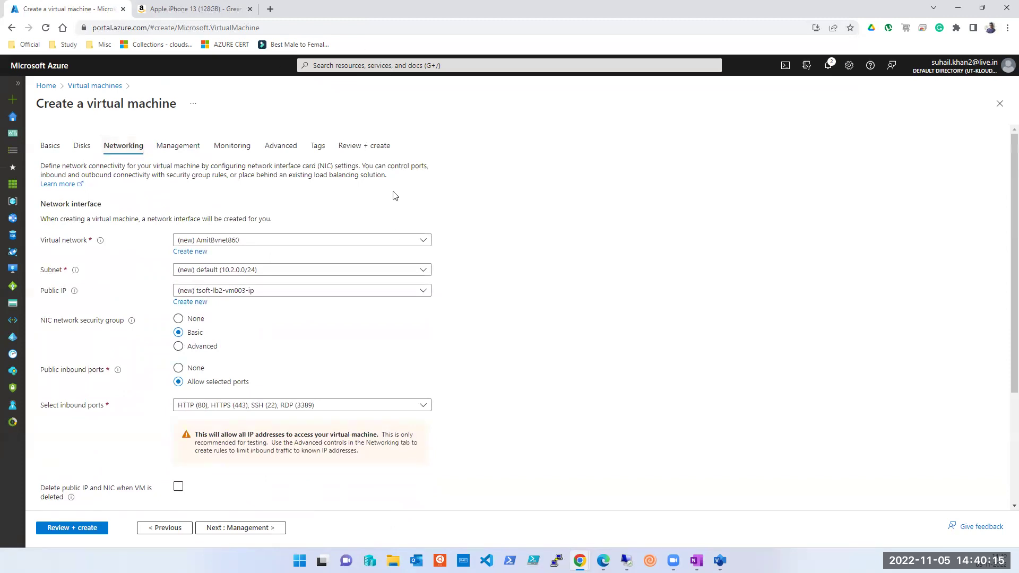
# Try Azure load balancer as the load balancing option, check for existing load balancers, and return the option to None
pyautogui.scroll(-3, 432, 425)
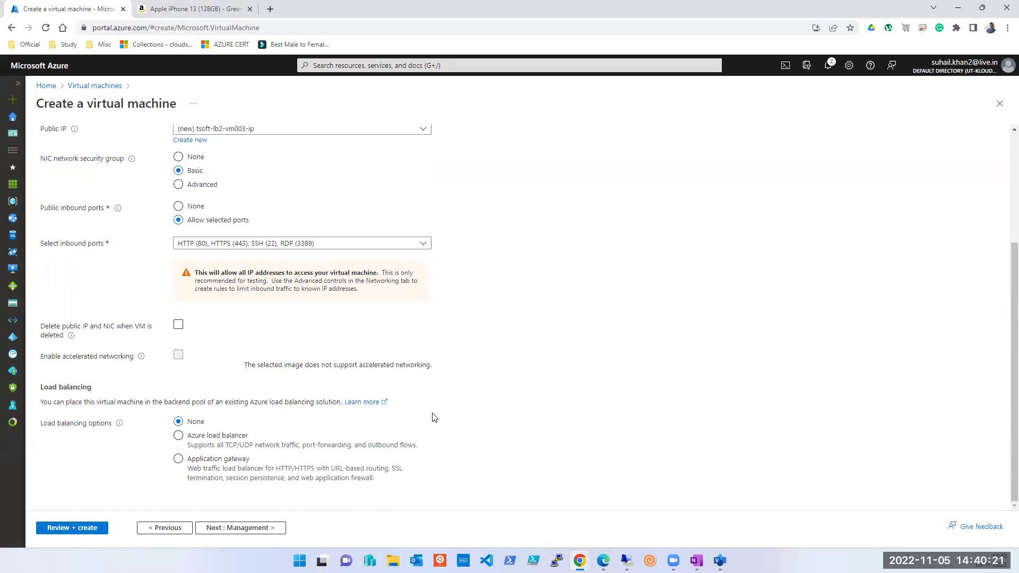
pyautogui.click(179, 435)
pyautogui.scroll(-1, 184, 441)
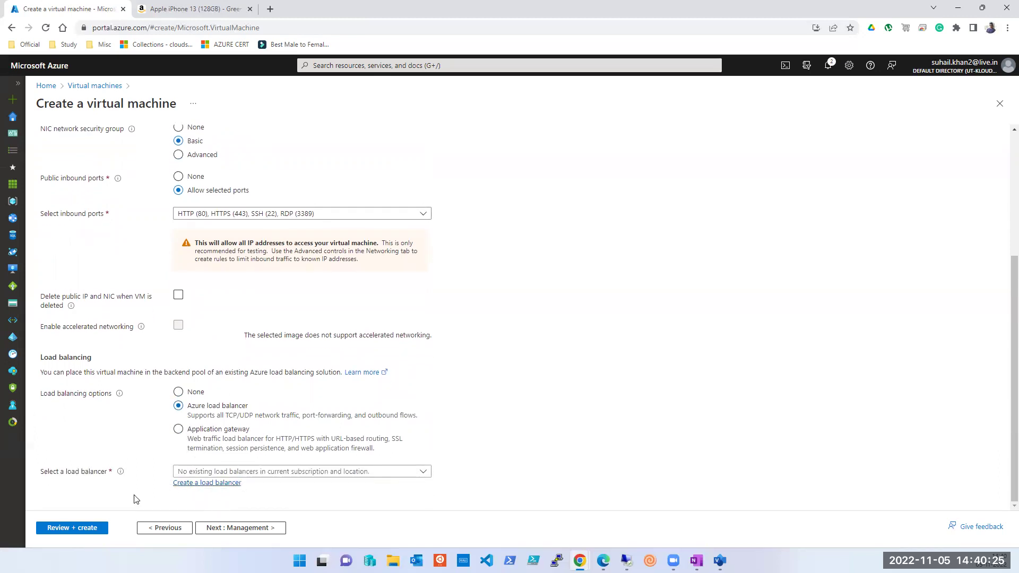
pyautogui.click(261, 471)
pyautogui.click(663, 465)
pyautogui.click(291, 472)
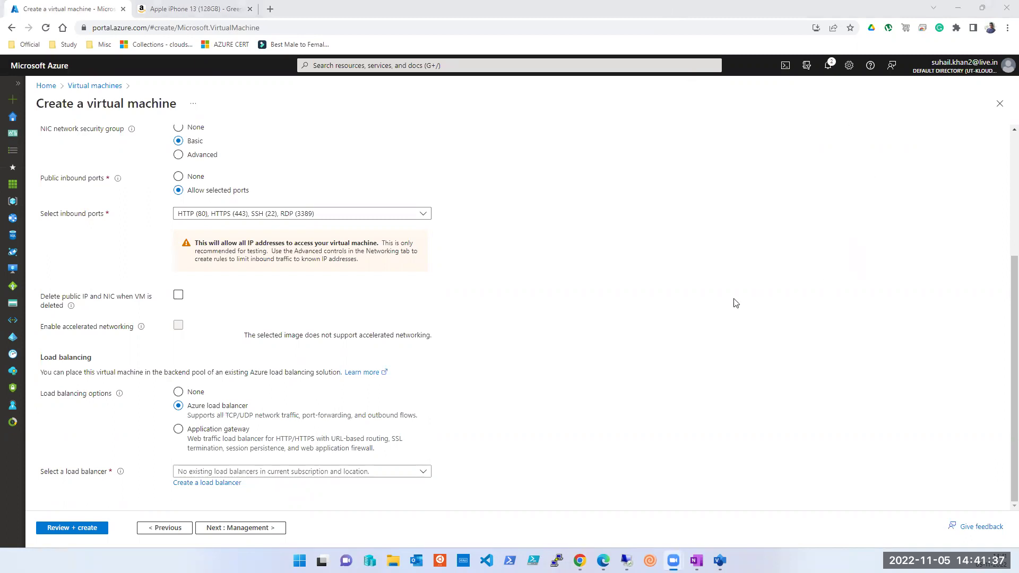
pyautogui.click(179, 392)
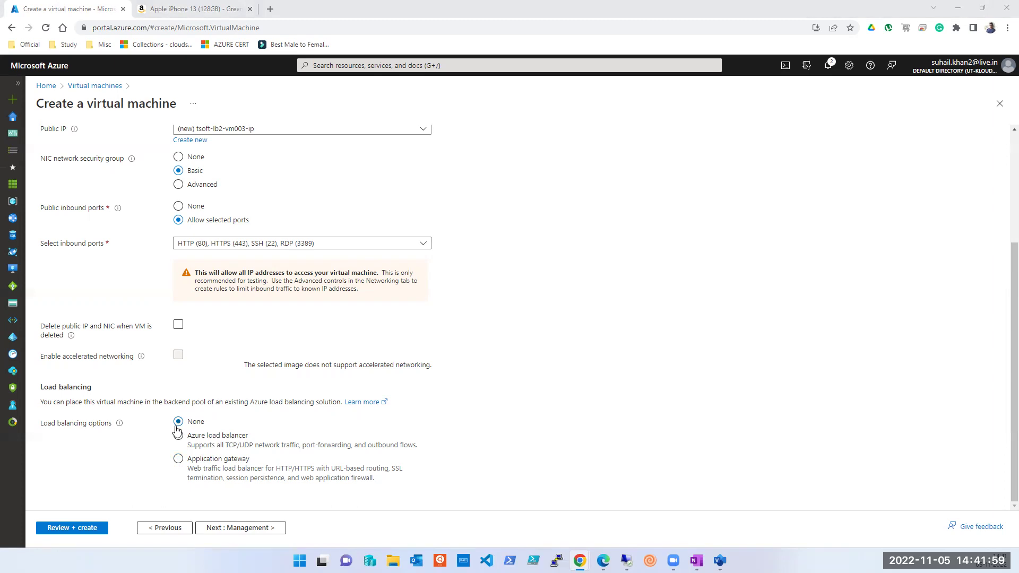
# Accept the networking and management settings and submit the virtual machine configuration for validation
pyautogui.scroll(2, 183, 397)
pyautogui.scroll(-2, 183, 422)
pyautogui.scroll(1, 180, 212)
pyautogui.scroll(1, 182, 218)
pyautogui.scroll(-2, 180, 319)
pyautogui.click(248, 530)
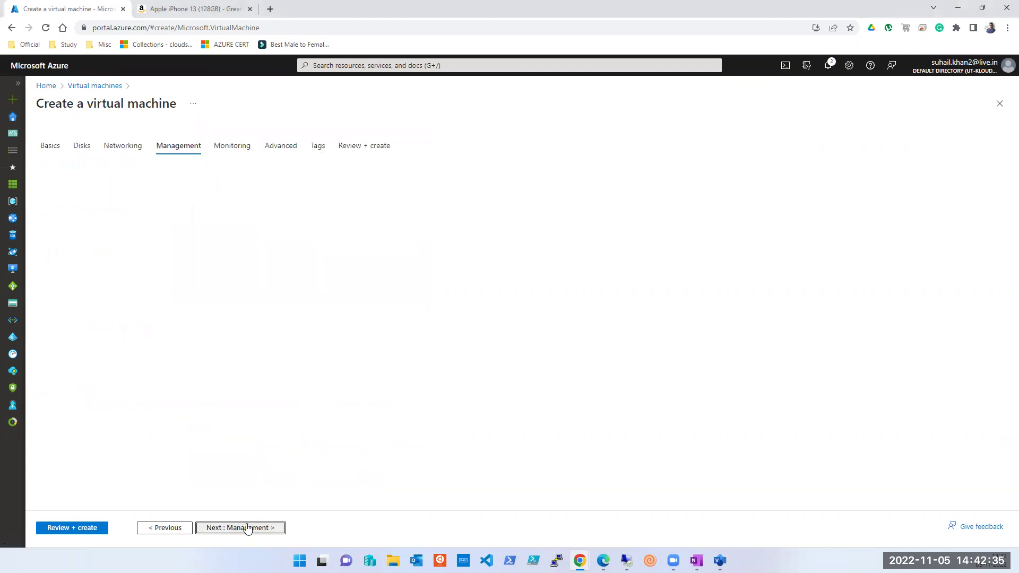
pyautogui.scroll(-2, 245, 292)
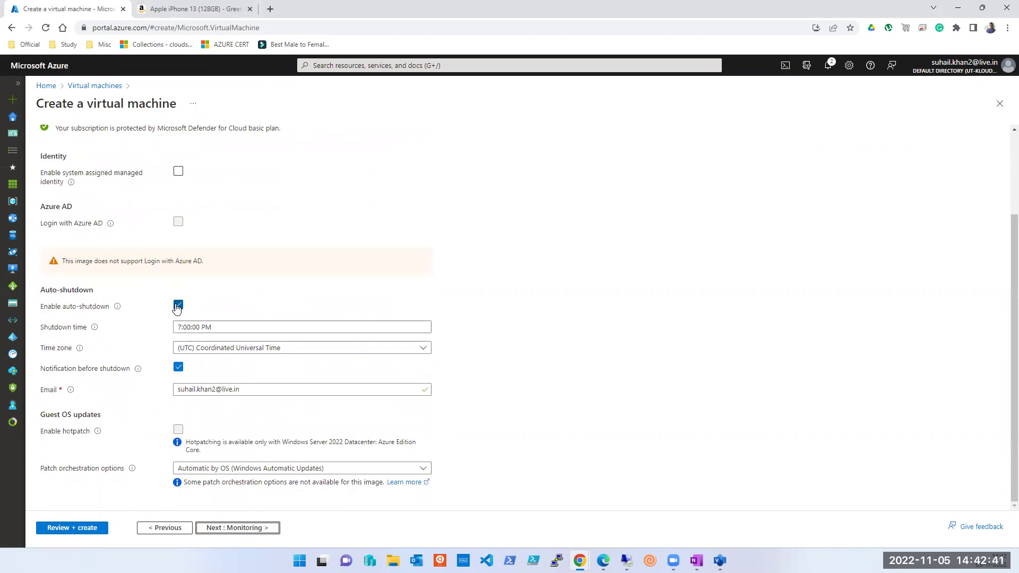
pyautogui.click(100, 528)
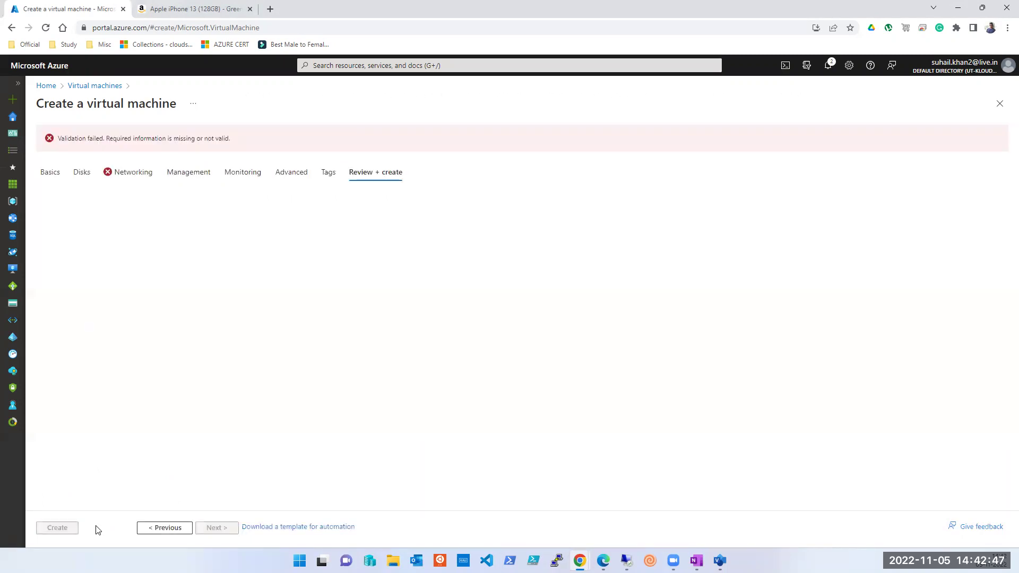
# Examine the networking validation error and the virtual networks offered for the virtual machine
pyautogui.click(130, 172)
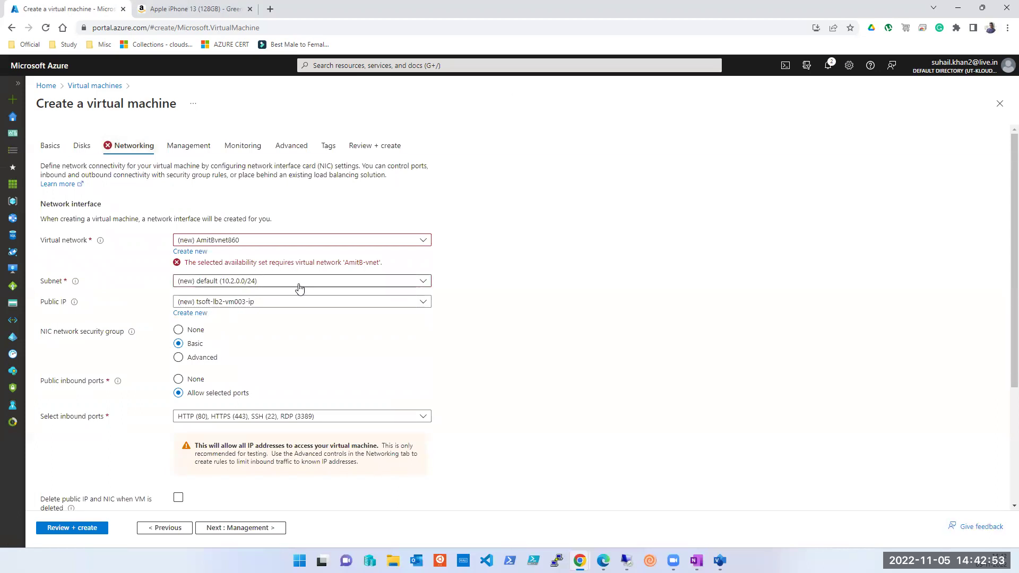
pyautogui.click(293, 244)
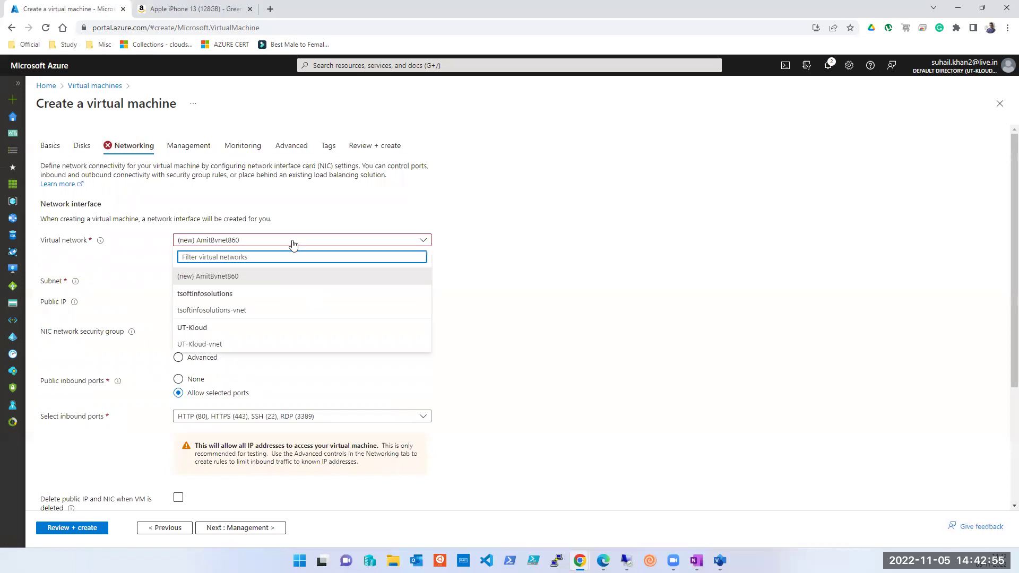
pyautogui.click(291, 243)
pyautogui.scroll(-1, 139, 481)
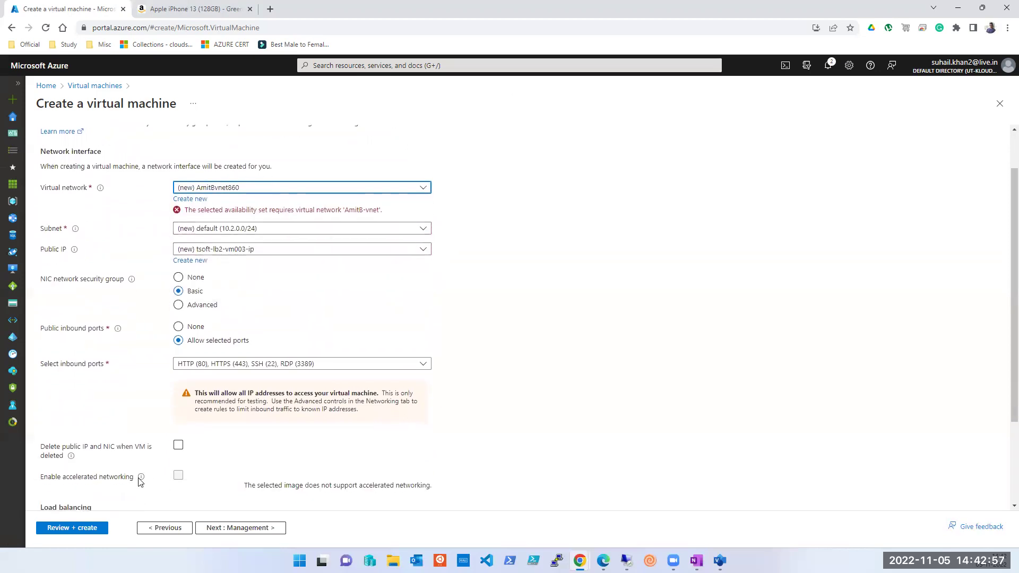
# Go back to the basic settings and recheck the availability set selected for tsoft-lb2-vm003
pyautogui.click(168, 528)
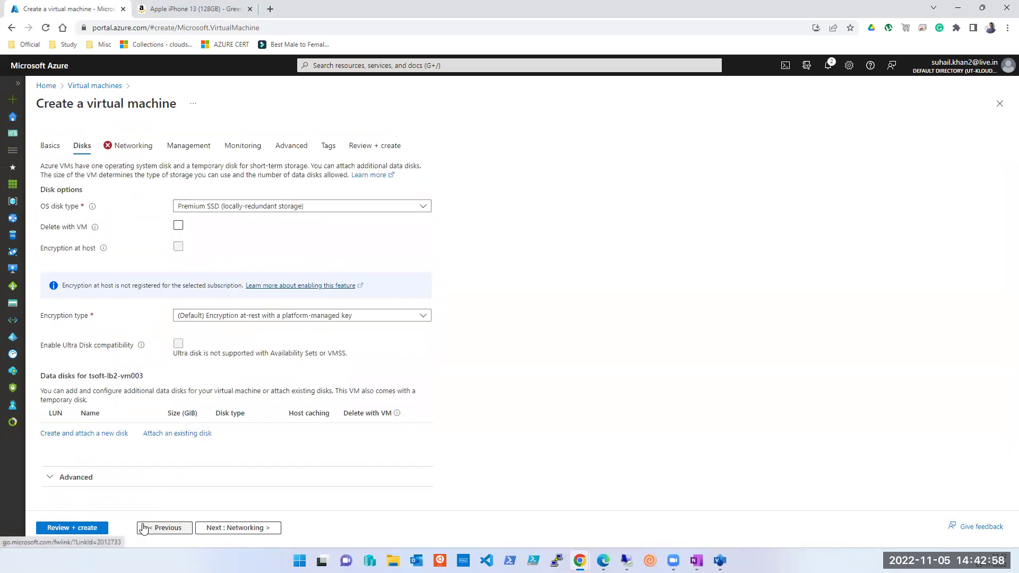
pyautogui.click(182, 531)
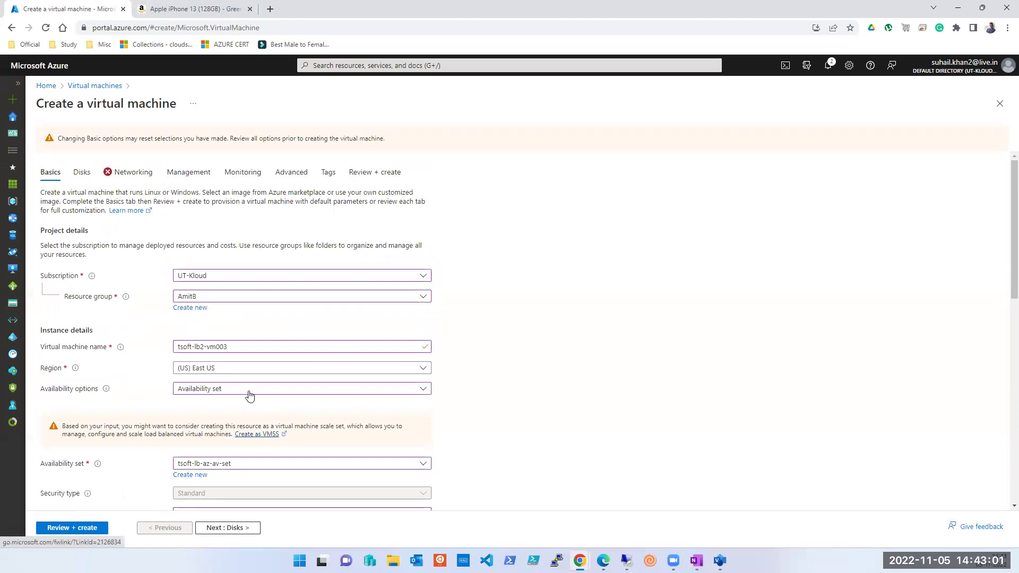
pyautogui.scroll(-2, 250, 396)
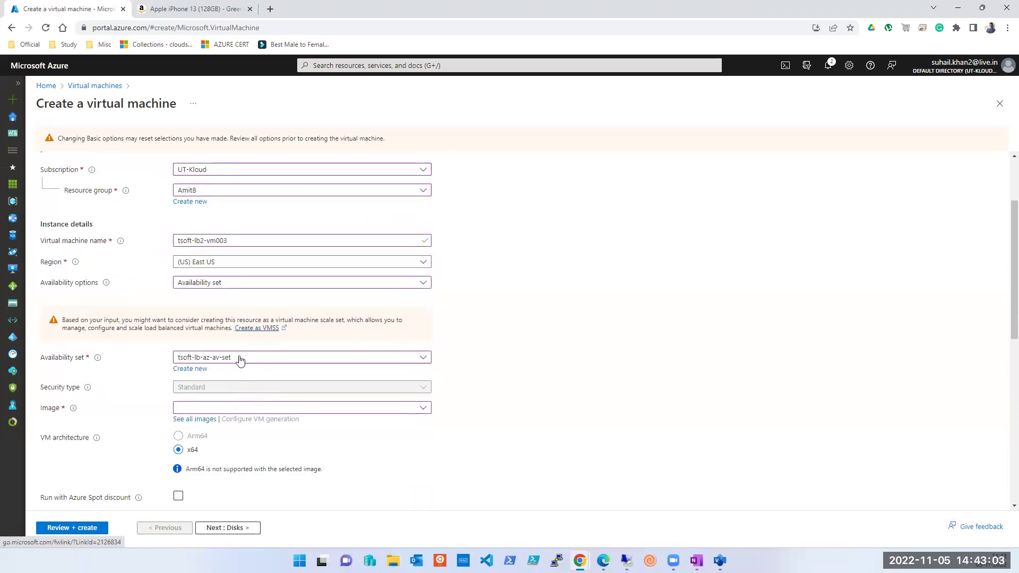
pyautogui.click(240, 361)
pyautogui.click(241, 368)
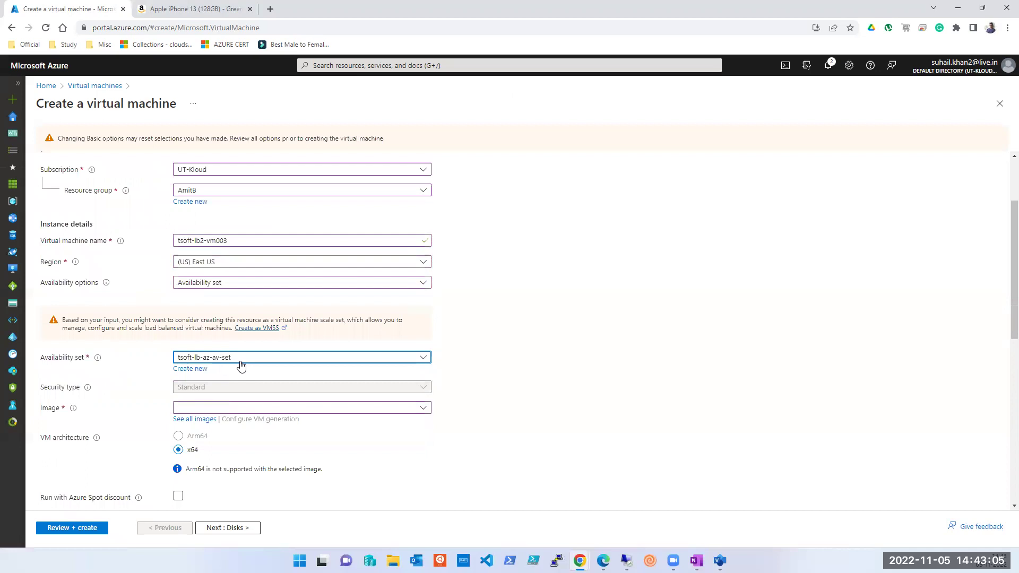
# Return to the networking settings and look through the virtual network list for the network required by tsoft-lb-az-av-set
pyautogui.click(220, 528)
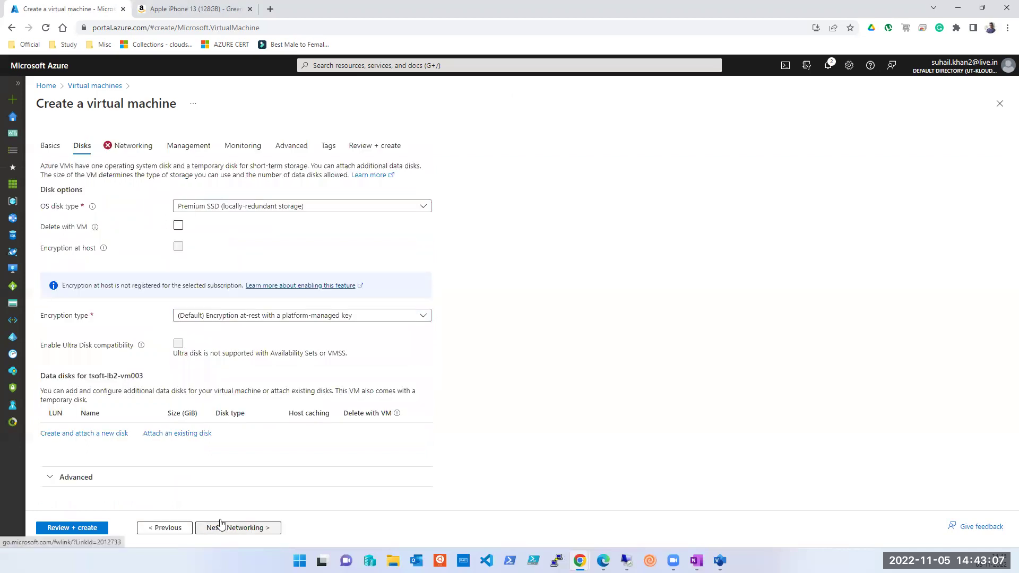
pyautogui.click(138, 150)
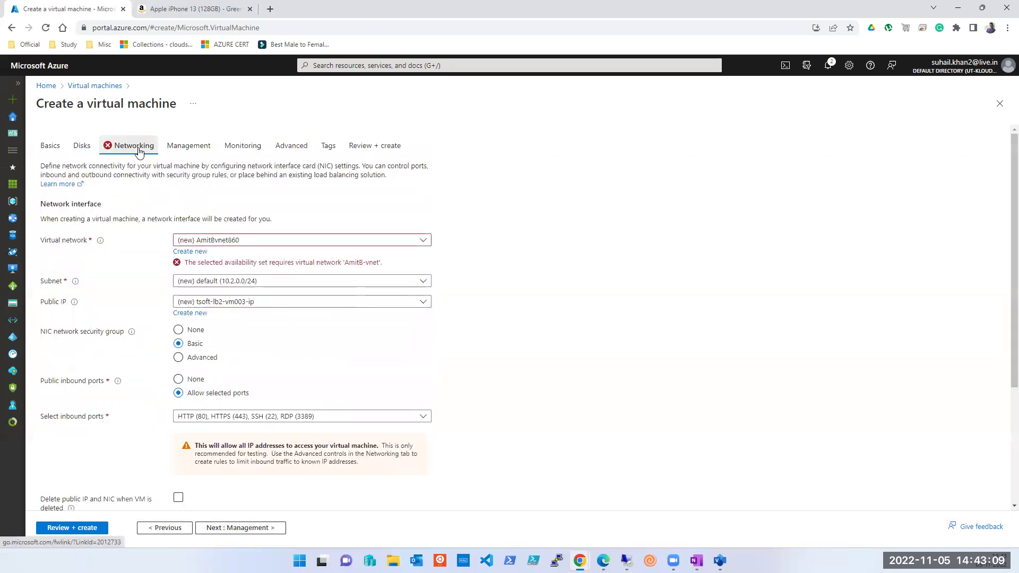
pyautogui.click(279, 245)
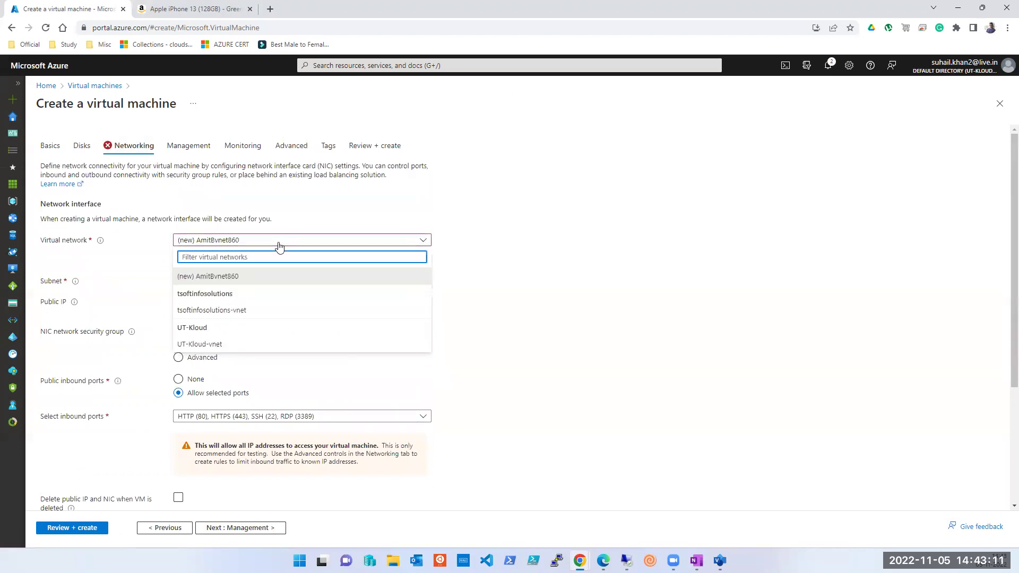
pyautogui.click(279, 245)
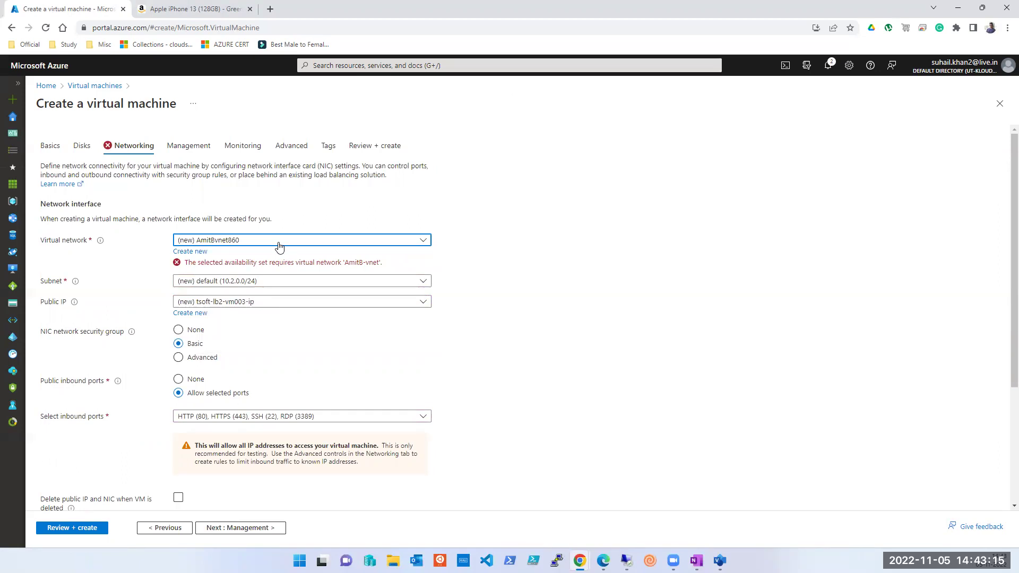
pyautogui.click(279, 246)
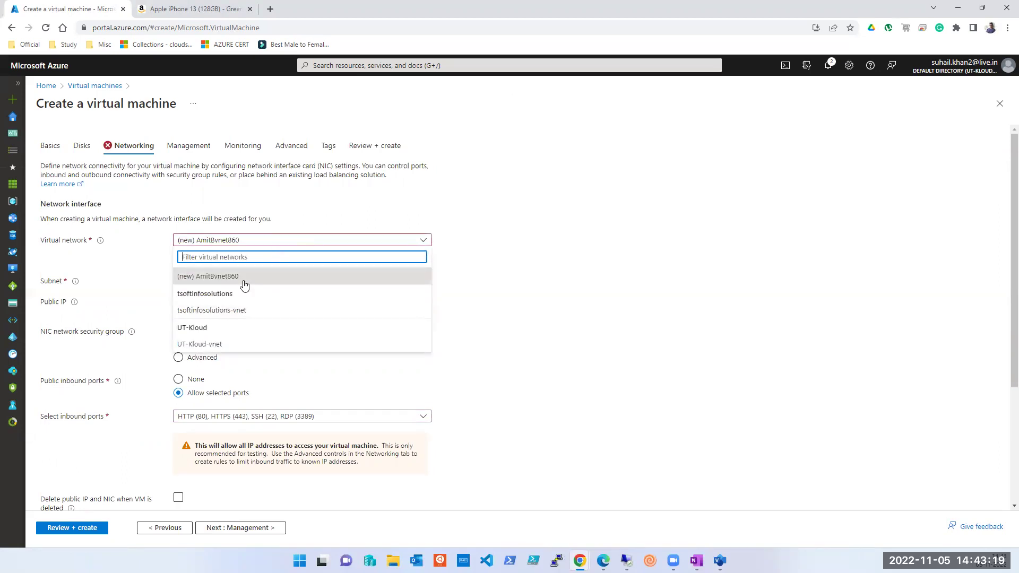
pyautogui.click(560, 319)
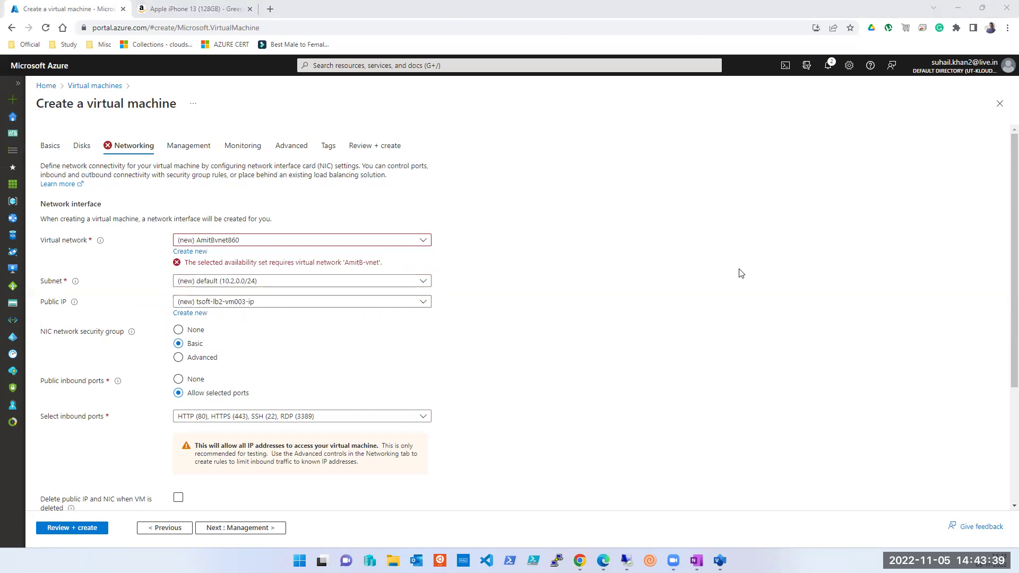
pyautogui.click(244, 246)
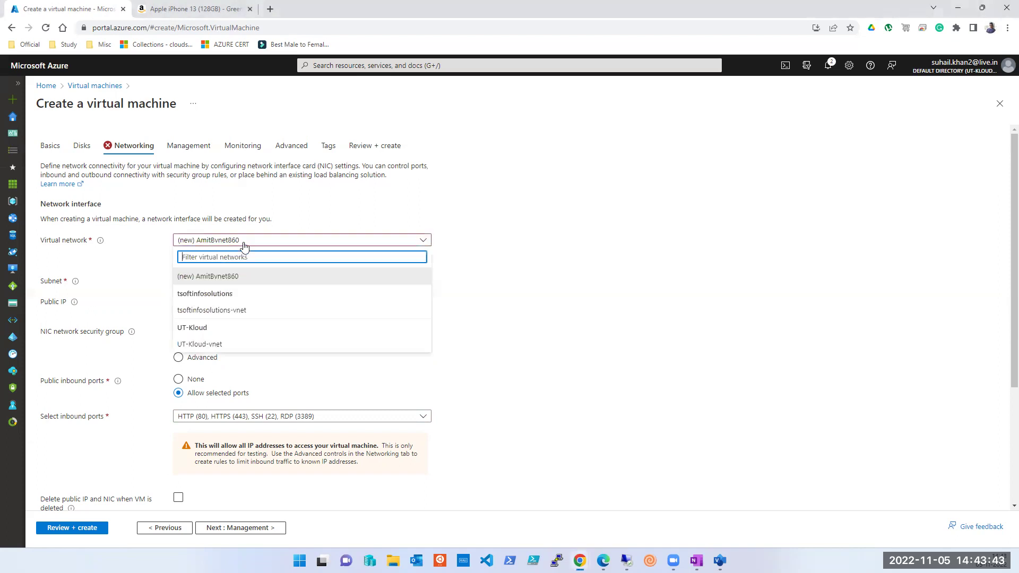
pyautogui.click(244, 246)
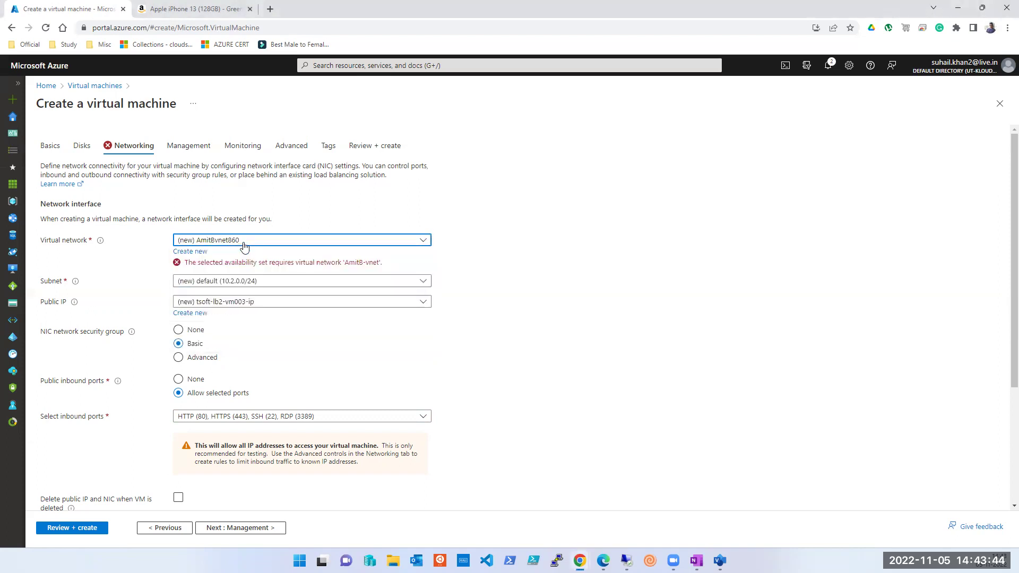
# Leave the new virtual network form, abandon the tsoft-lb2-vm003 configuration and refresh the virtual machines list
pyautogui.click(187, 253)
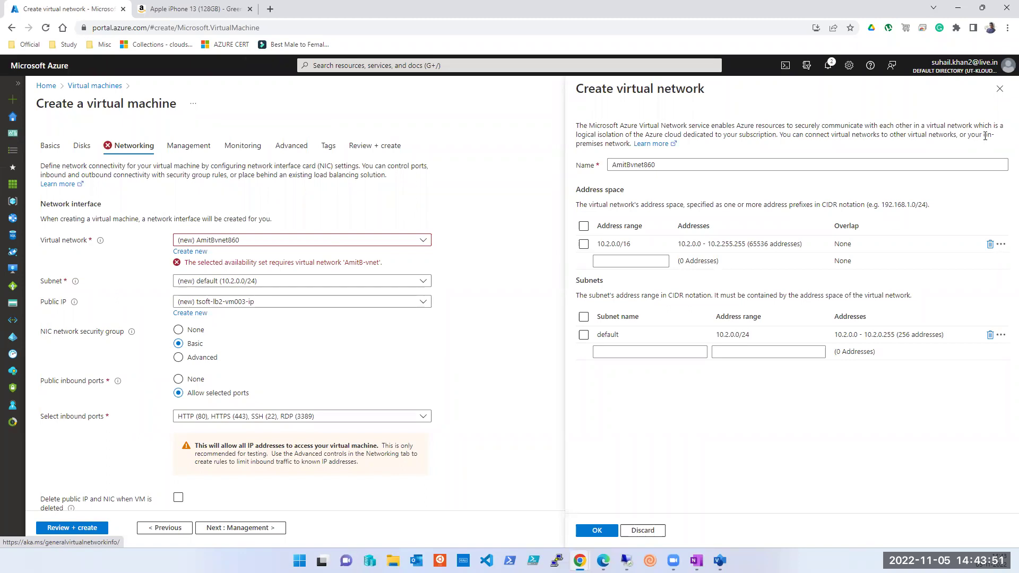
pyautogui.click(1000, 89)
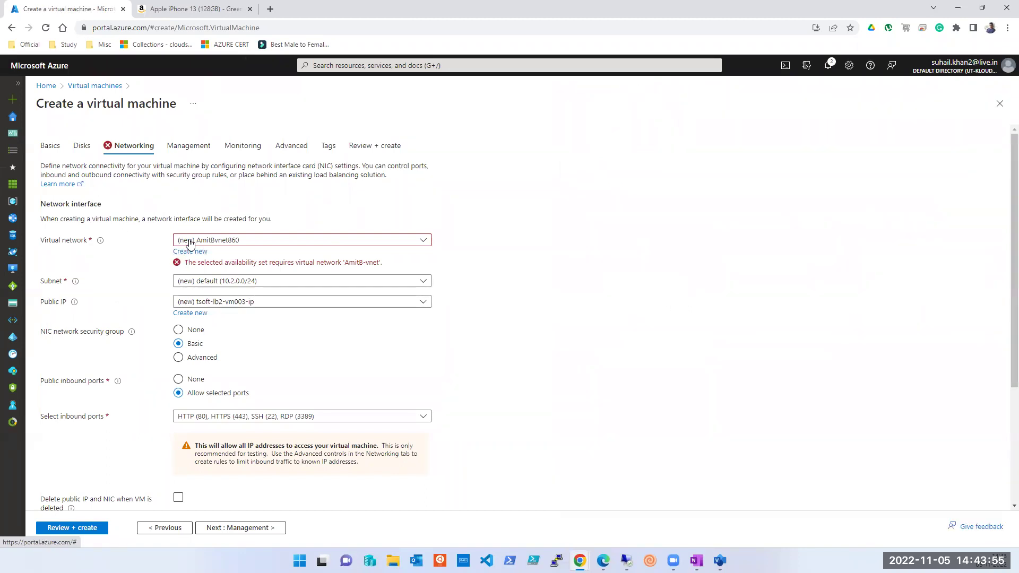
pyautogui.click(82, 146)
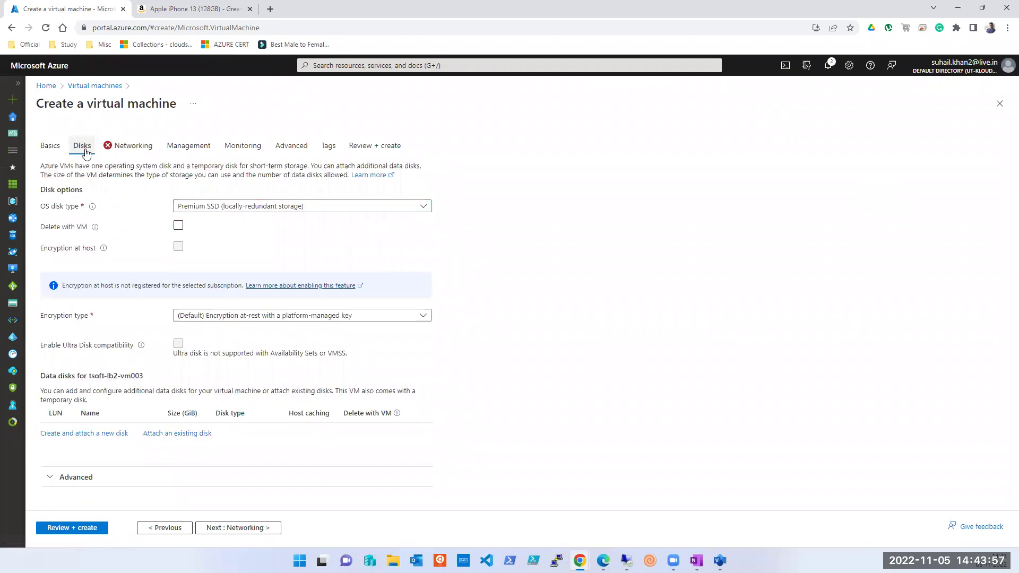
pyautogui.click(998, 105)
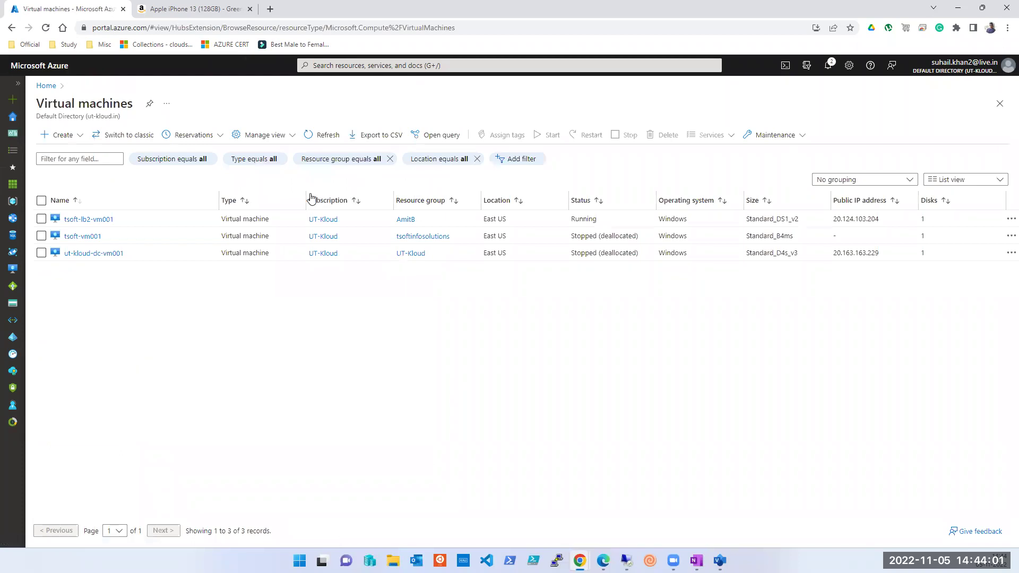
pyautogui.click(326, 136)
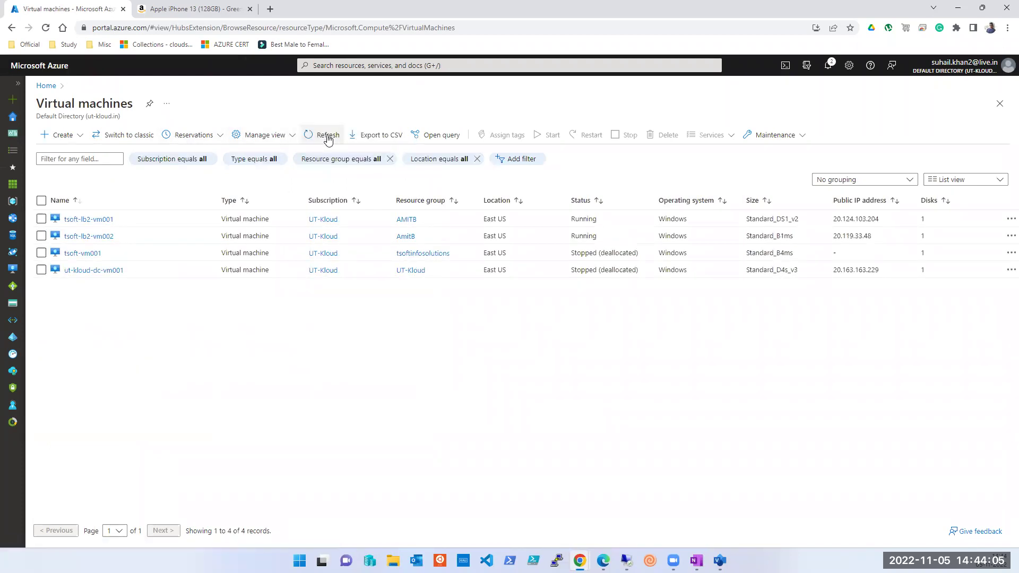
# Start a new Azure virtual machine in the UT-Kloud subscription and the same resource group as tsoft-lb2-vm001
pyautogui.click(68, 133)
pyautogui.click(260, 429)
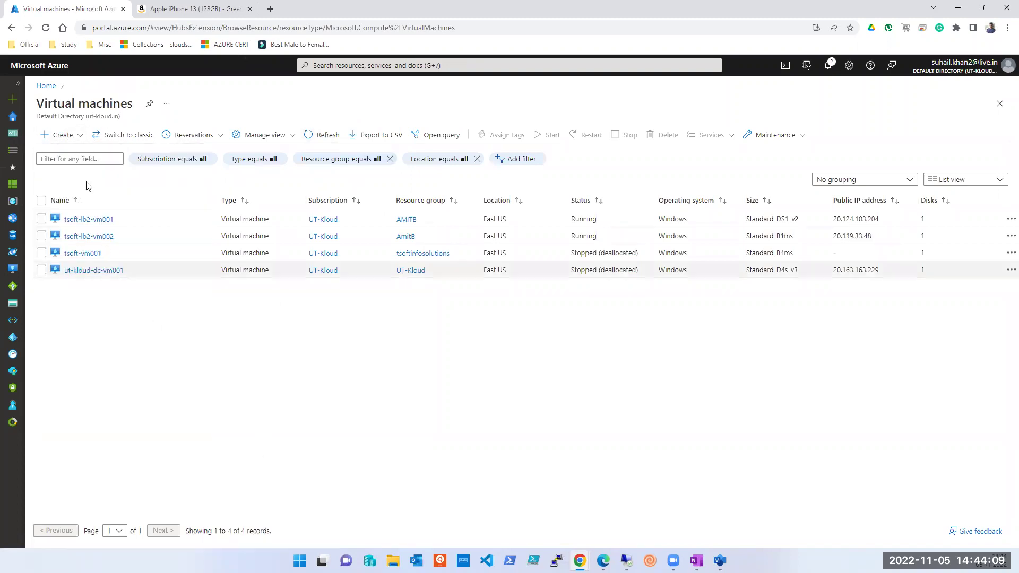
pyautogui.click(71, 135)
pyautogui.click(77, 154)
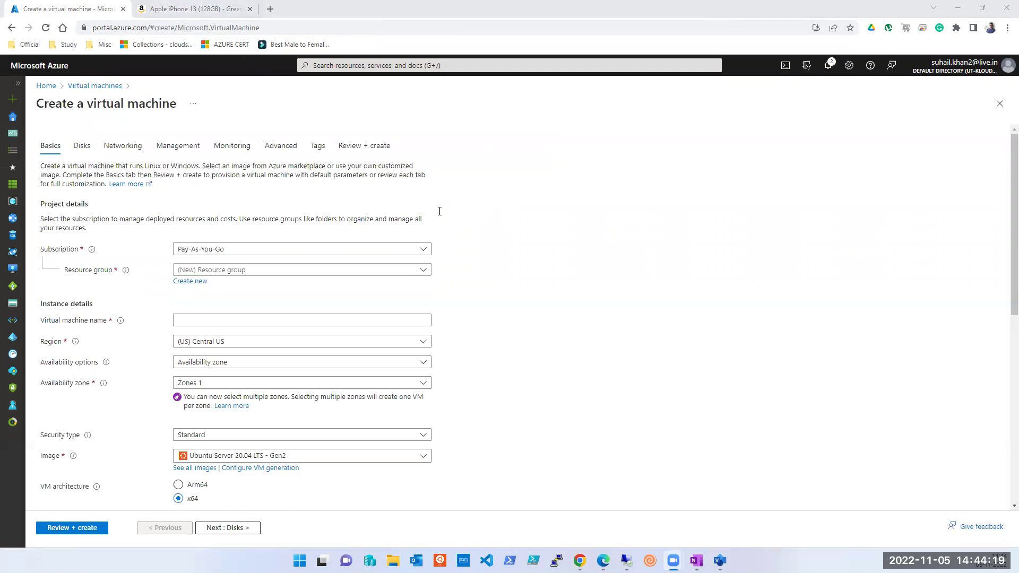
pyautogui.click(282, 252)
pyautogui.click(217, 317)
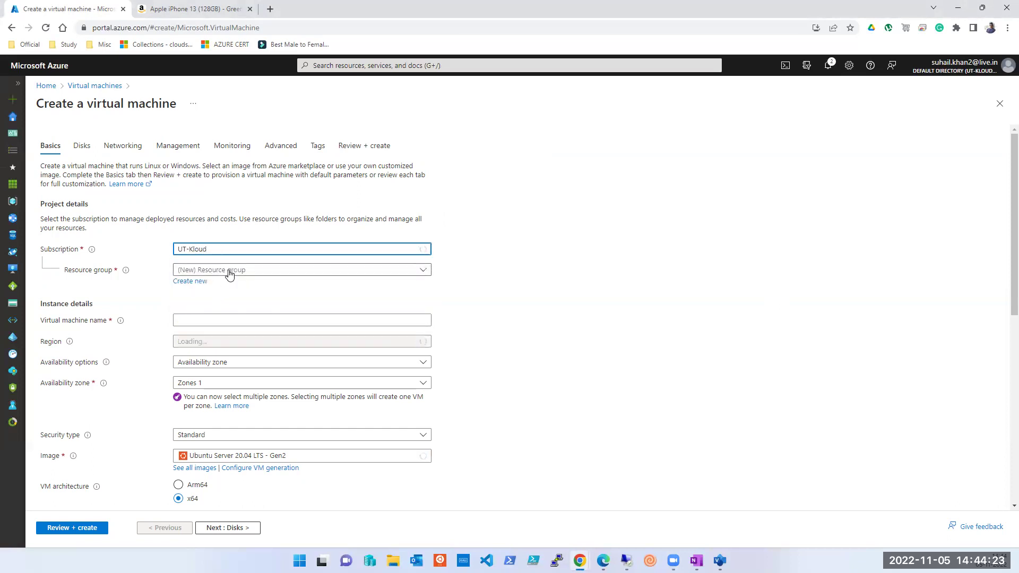
pyautogui.click(229, 272)
pyautogui.click(222, 305)
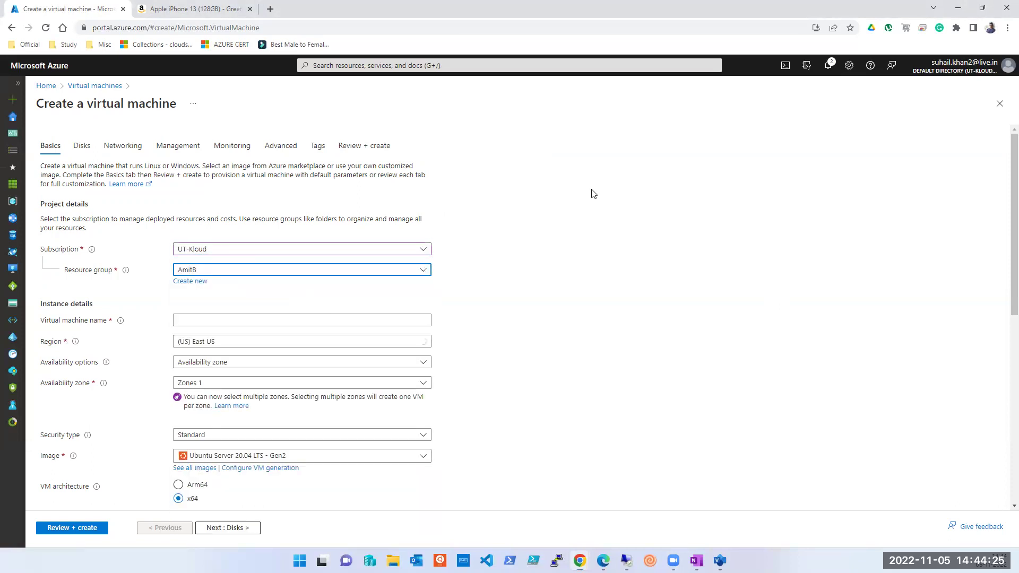
# Name the virtual machine tsoft-lb2-vm003 and place it in the availability set tsoft-lb-az-av-set
pyautogui.click(234, 320)
pyautogui.write('tsoft-lb2-vm003')
pyautogui.click(215, 363)
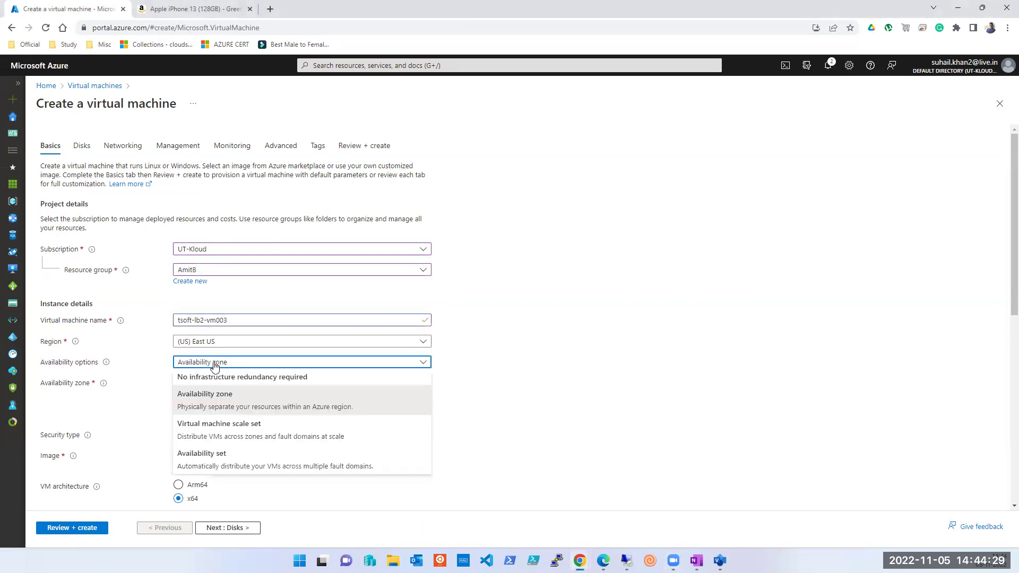
pyautogui.click(219, 460)
pyautogui.click(234, 438)
pyautogui.click(226, 452)
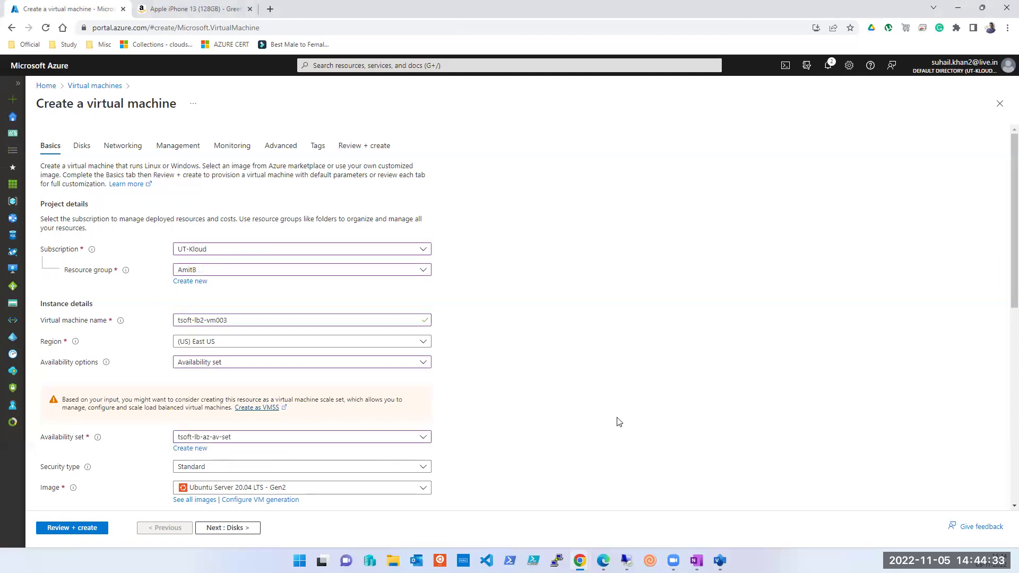
# Use the shared image Windows2019-TsoftWebSite-CPUTester for the virtual machine
pyautogui.scroll(-2, 619, 422)
pyautogui.click(236, 383)
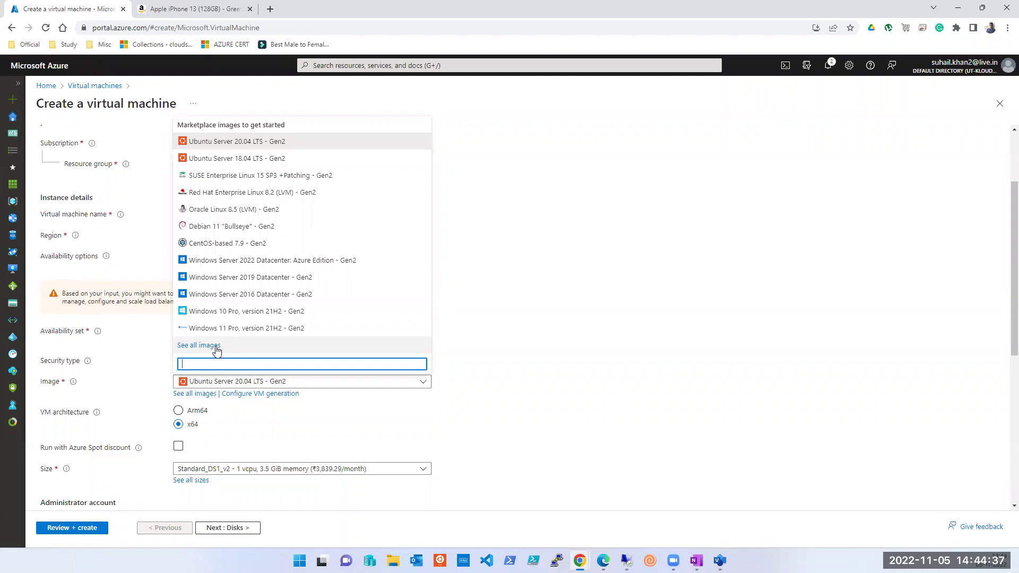
pyautogui.click(216, 348)
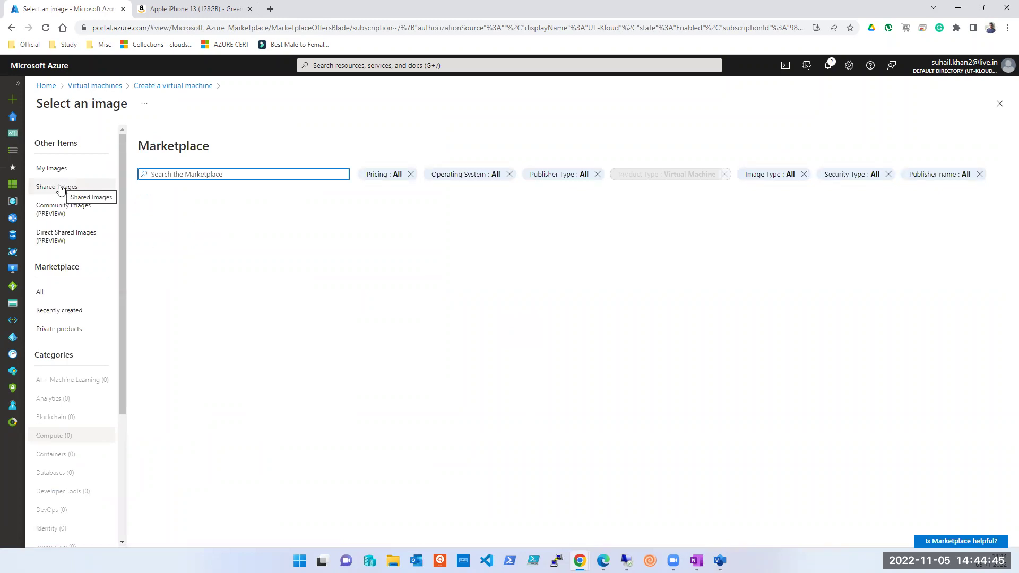
pyautogui.click(58, 187)
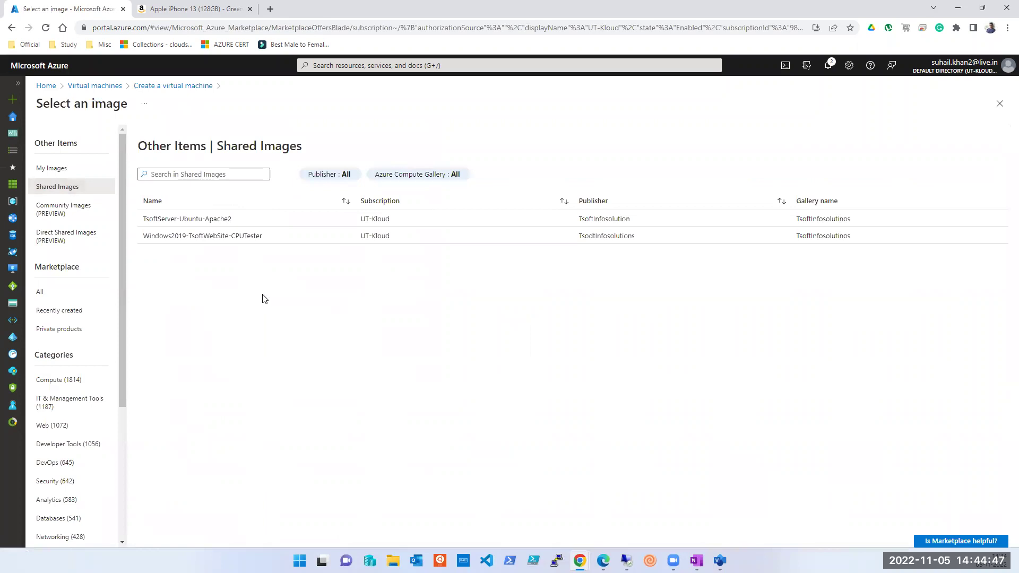
pyautogui.click(217, 237)
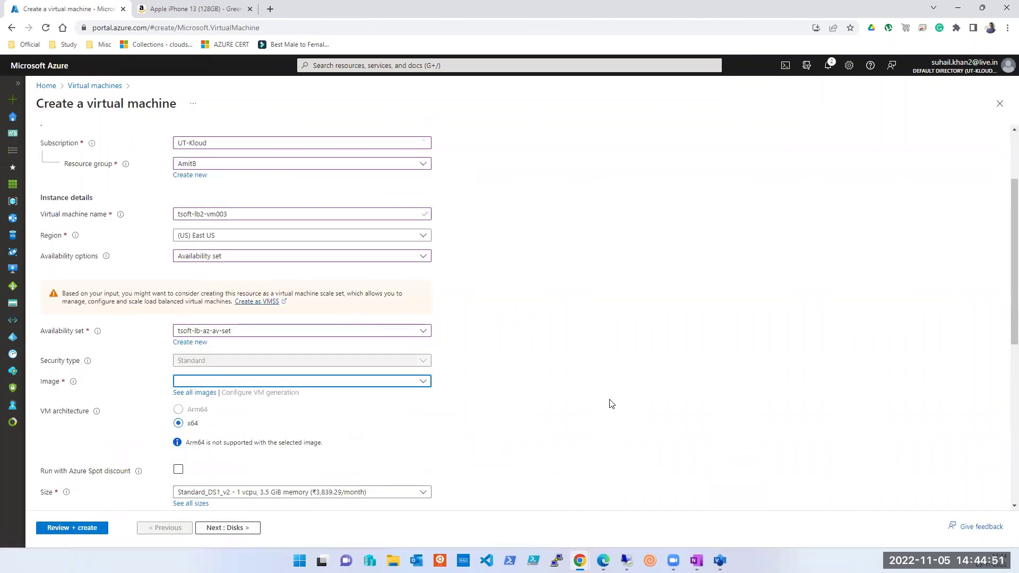
# Allow inbound HTTP (80), HTTPS (443) and SSH (22) in addition to RDP (3389), and select the license type
pyautogui.scroll(-7, 560, 362)
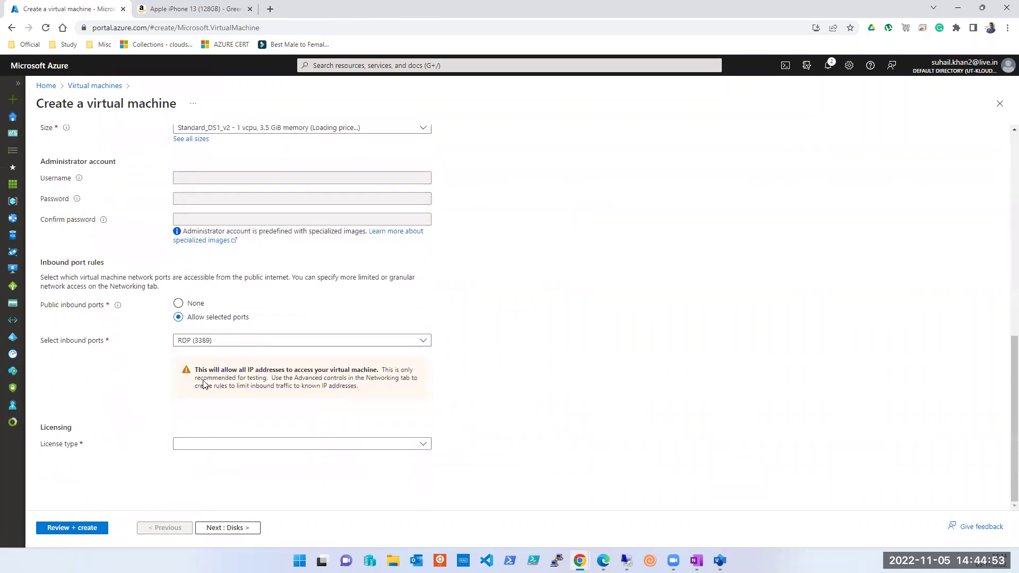
pyautogui.click(206, 343)
pyautogui.click(182, 354)
pyautogui.click(182, 372)
pyautogui.click(182, 389)
pyautogui.click(133, 388)
pyautogui.click(209, 446)
pyautogui.click(207, 460)
# Accept the basic and disk settings and check the virtual network selected for tsoft-lb2-vm003
pyautogui.click(227, 527)
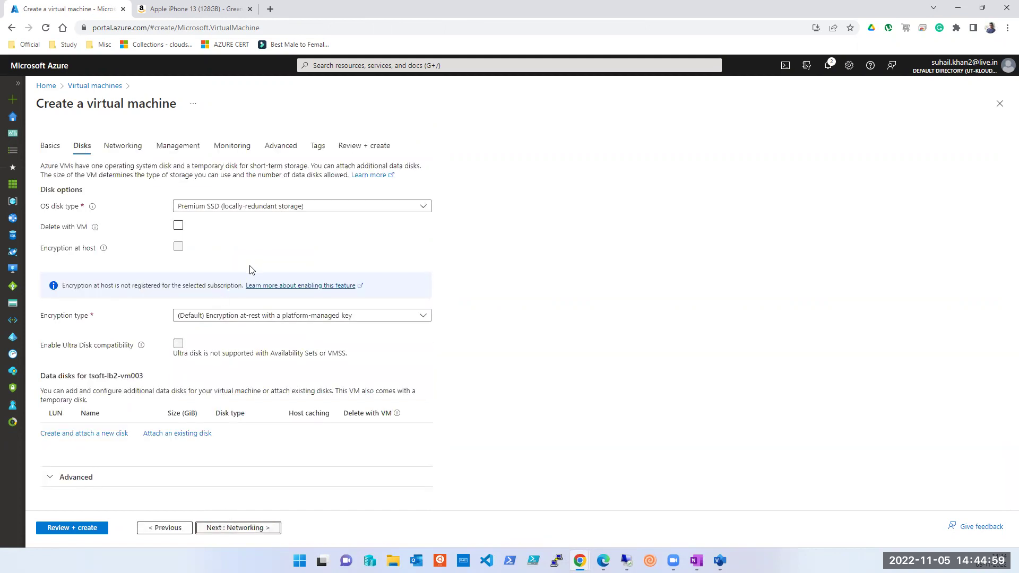
pyautogui.click(255, 528)
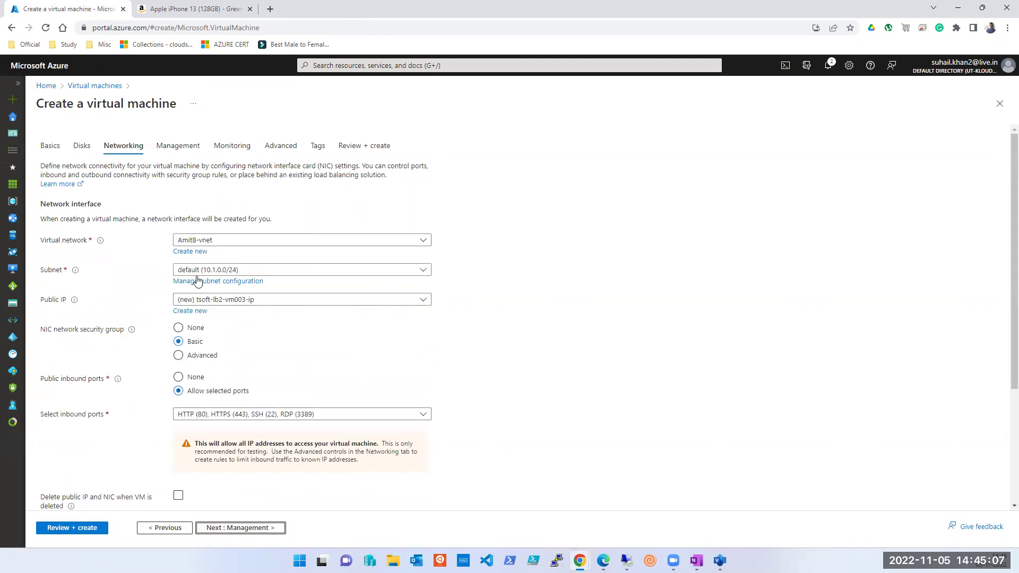
pyautogui.click(240, 243)
pyautogui.click(637, 357)
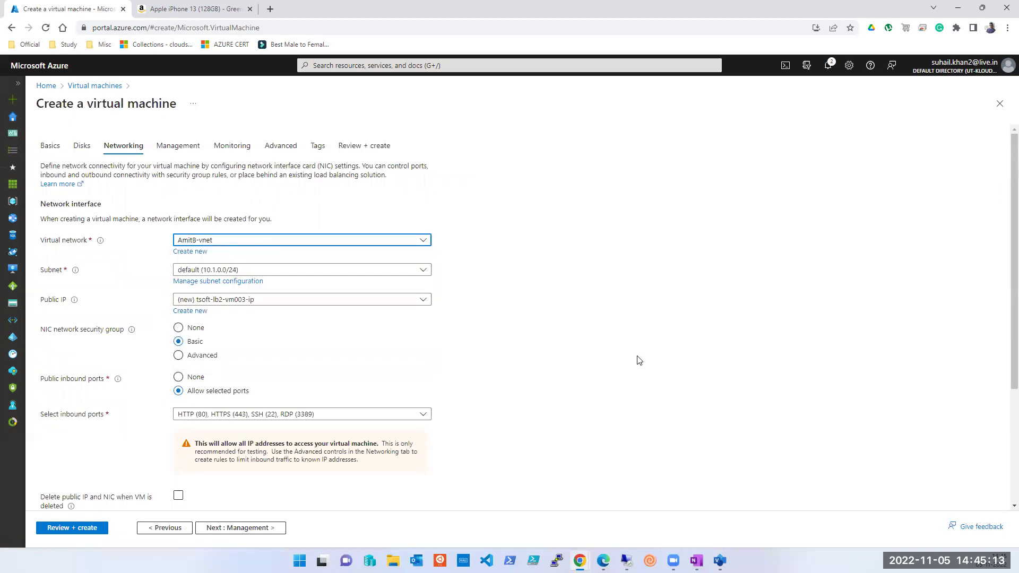
# Accept the networking settings, validate the configuration and create tsoft-lb2-vm003
pyautogui.scroll(-3, 637, 358)
pyautogui.click(264, 528)
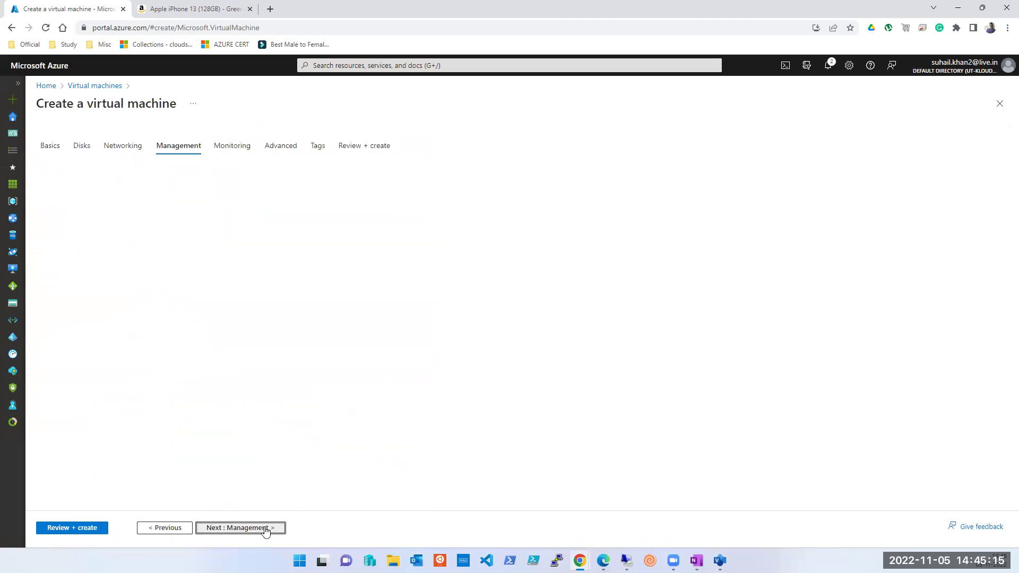
pyautogui.click(74, 527)
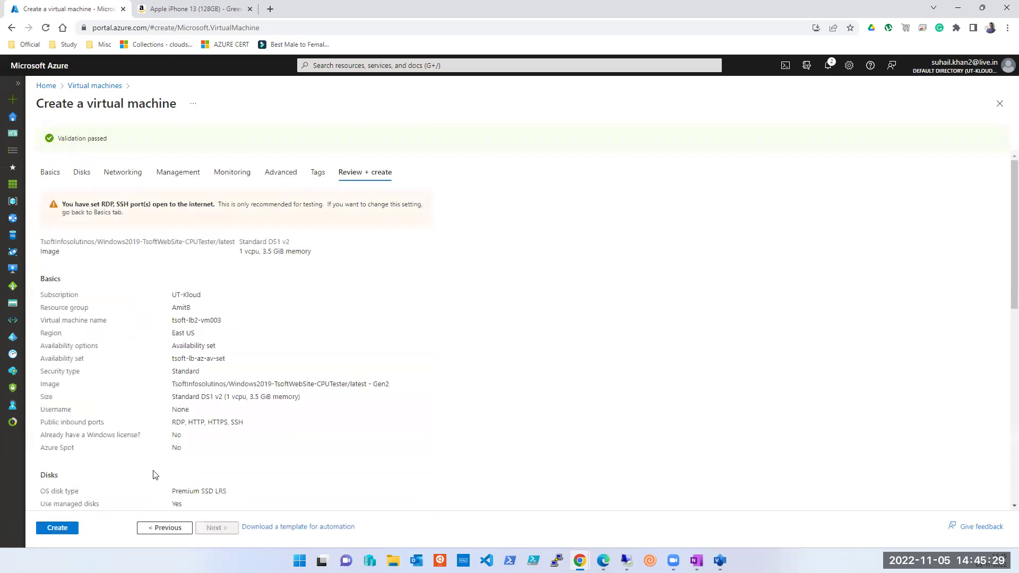
pyautogui.click(58, 531)
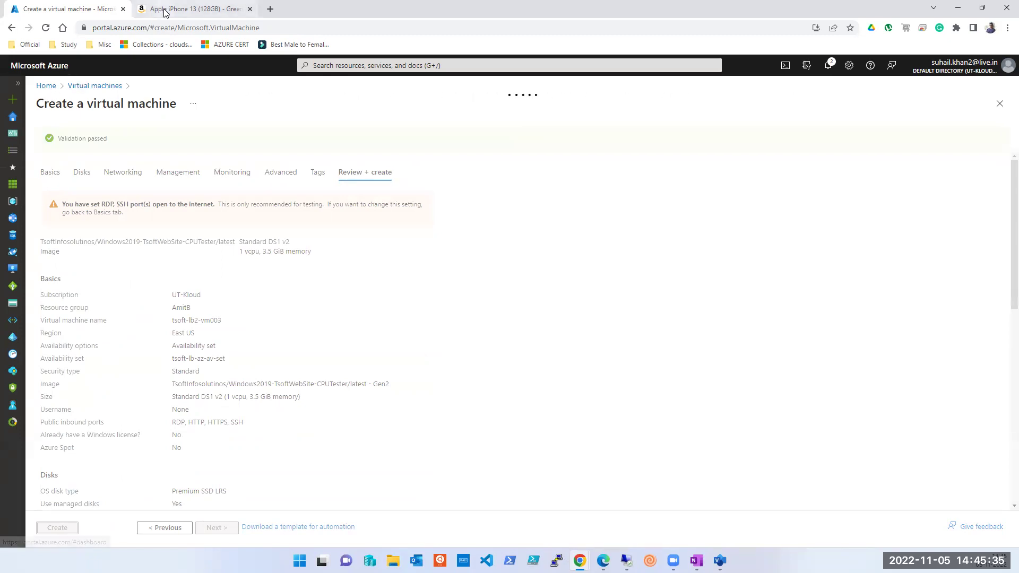
# Duplicate the Azure portal browser tab and return to the original deployment tab
pyautogui.rightClick(72, 14)
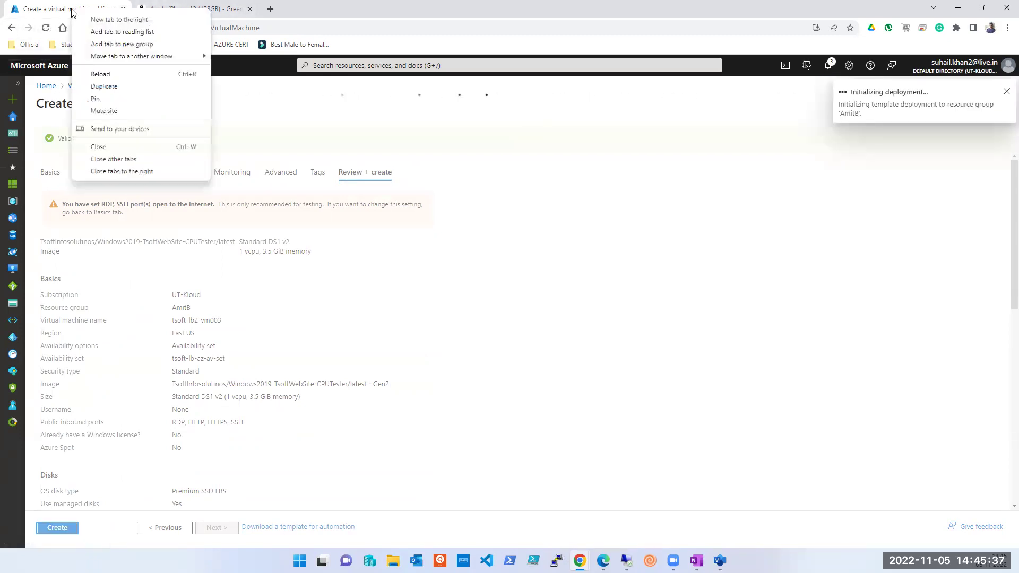
pyautogui.click(103, 86)
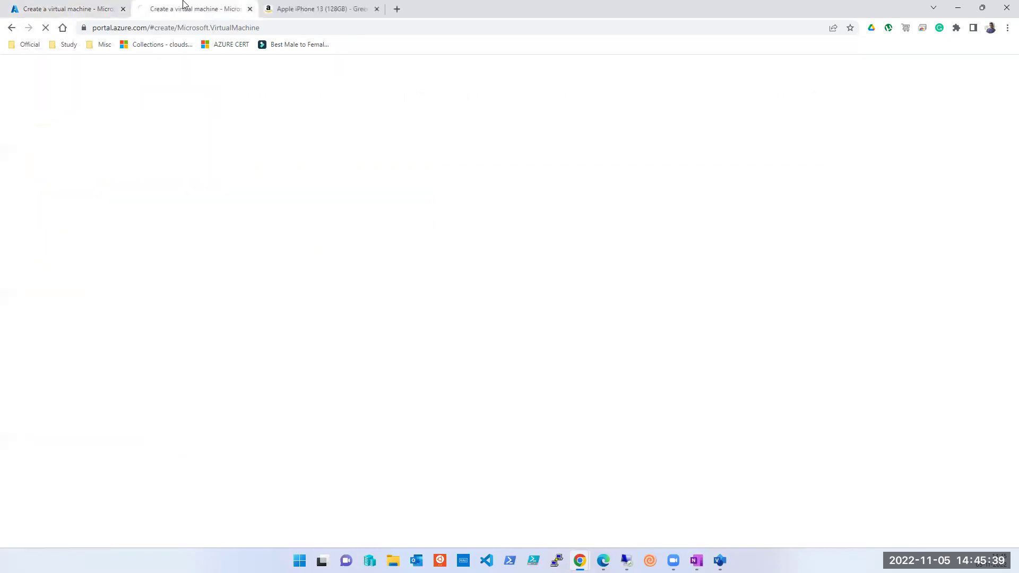
pyautogui.click(53, 13)
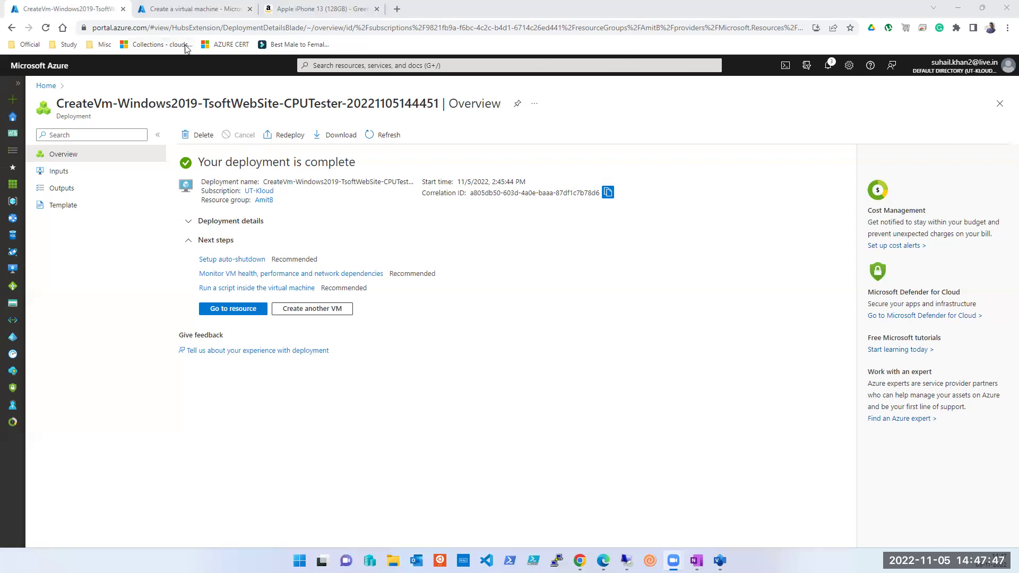
# Go back to the portal home and open the virtual machines list to check the status of the load balancer machines
pyautogui.click(46, 87)
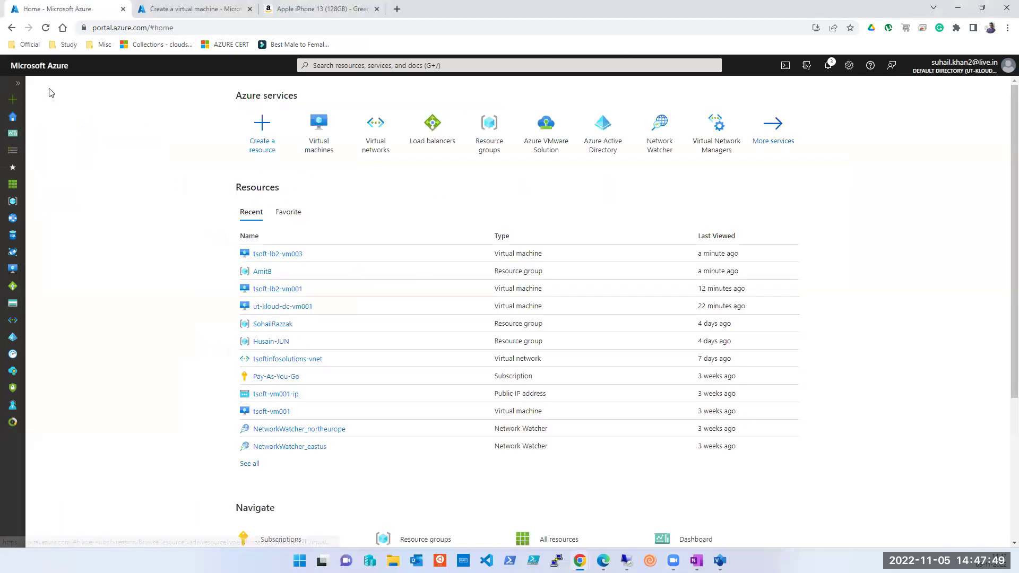
pyautogui.click(316, 141)
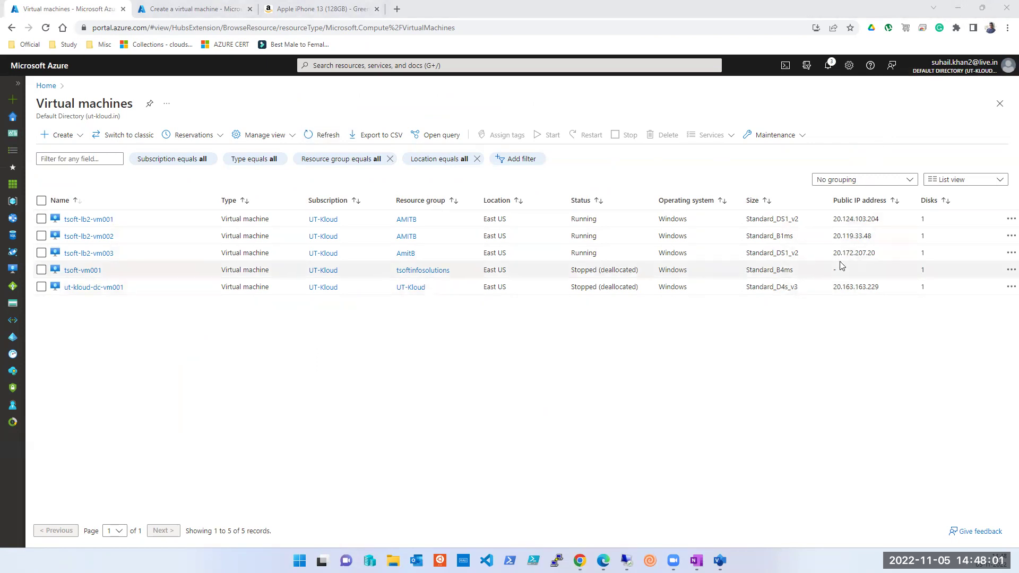
pyautogui.click(579, 561)
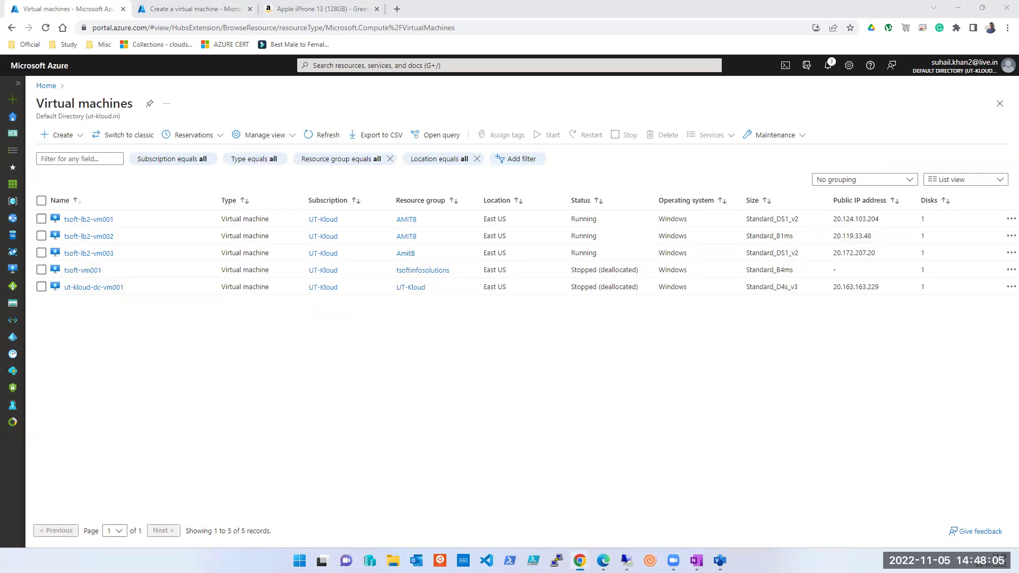